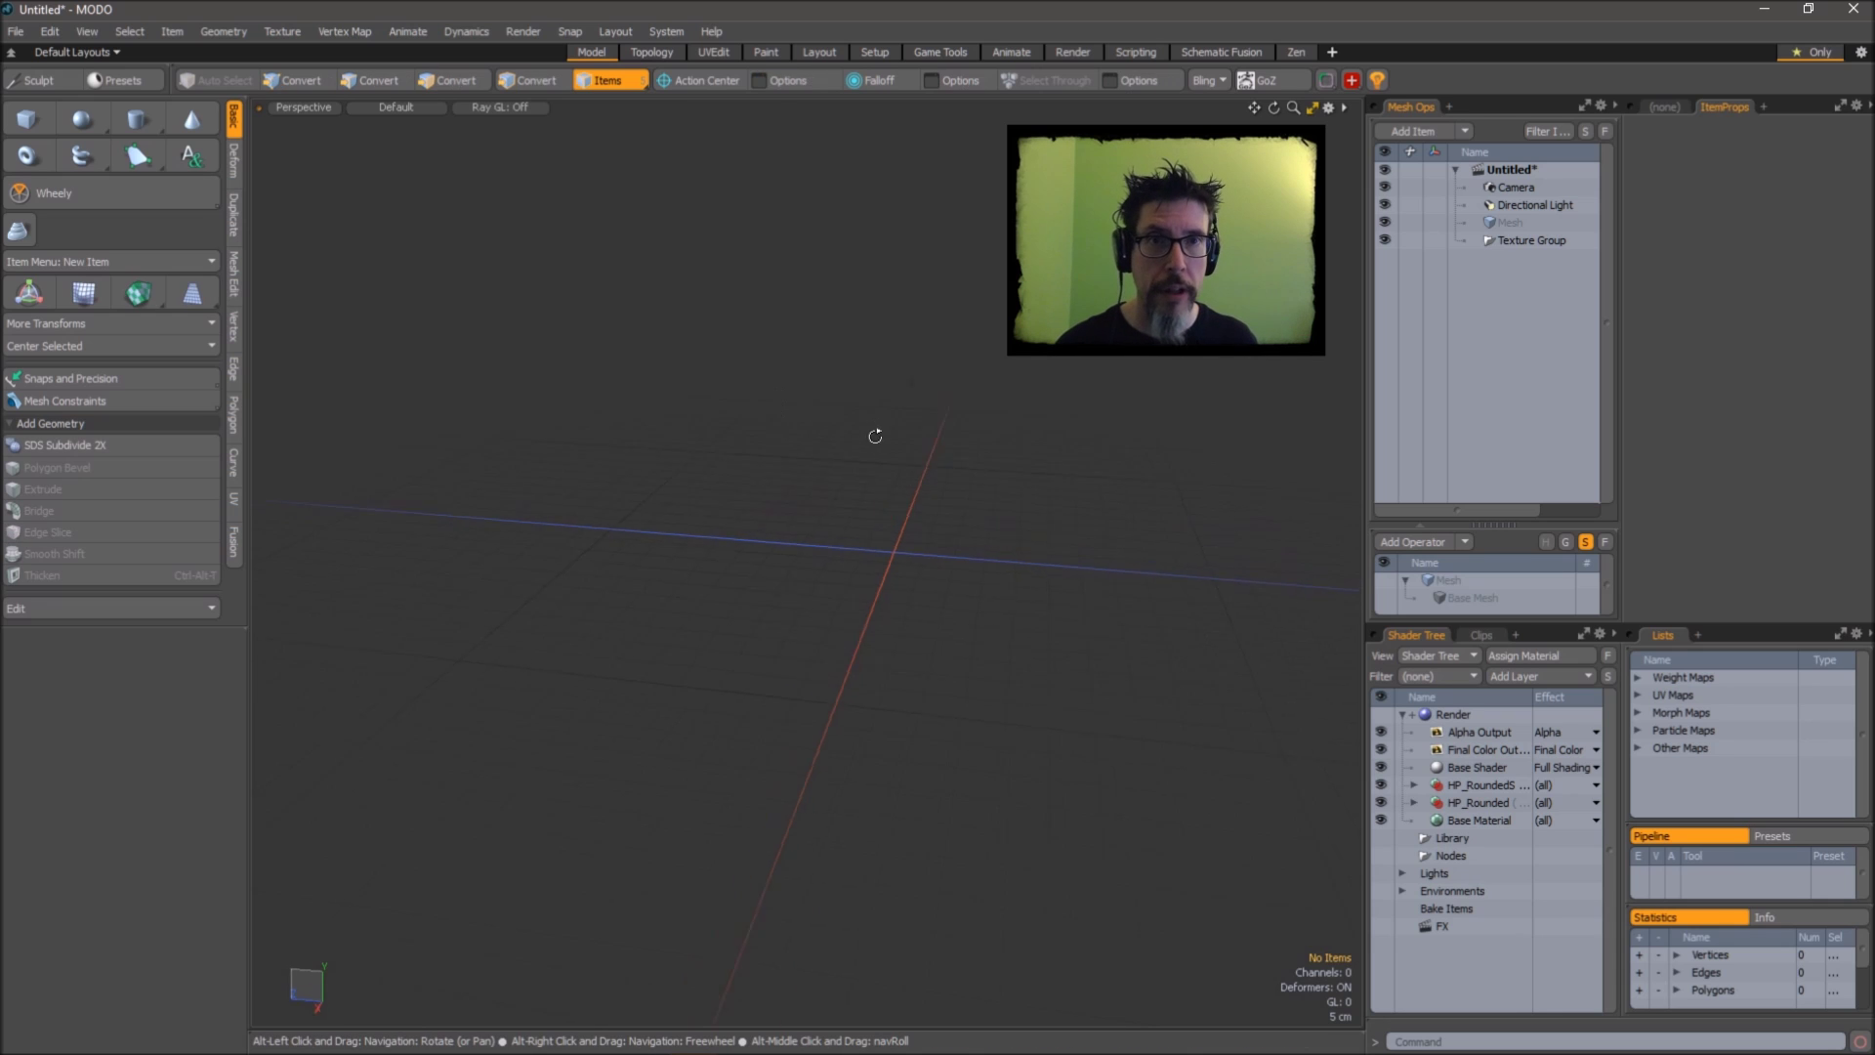
# Switch to the Topology layout and look at the Topology Pen entry in the modelling pie menu.
pyautogui.keyDown('alt'); pyautogui.moveTo(875, 436); pyautogui.dragTo(909, 408); pyautogui.keyUp('alt')
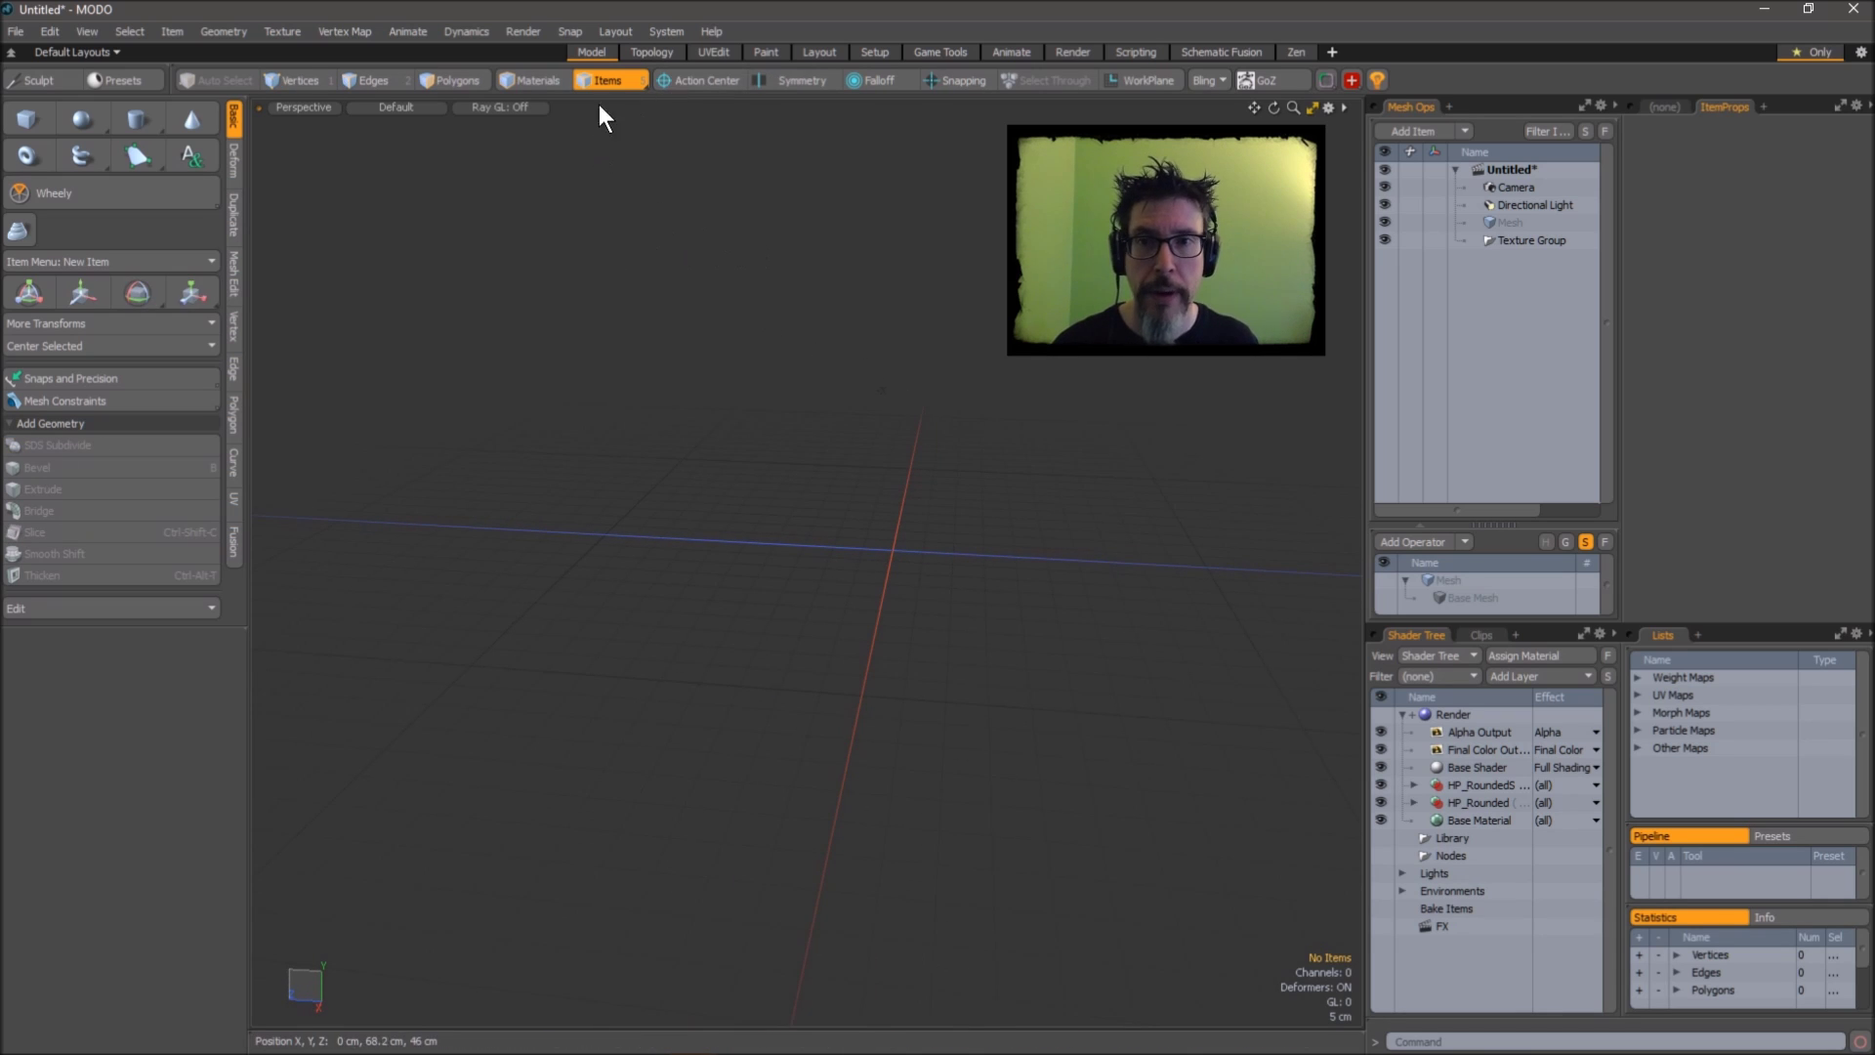
pyautogui.click(641, 52)
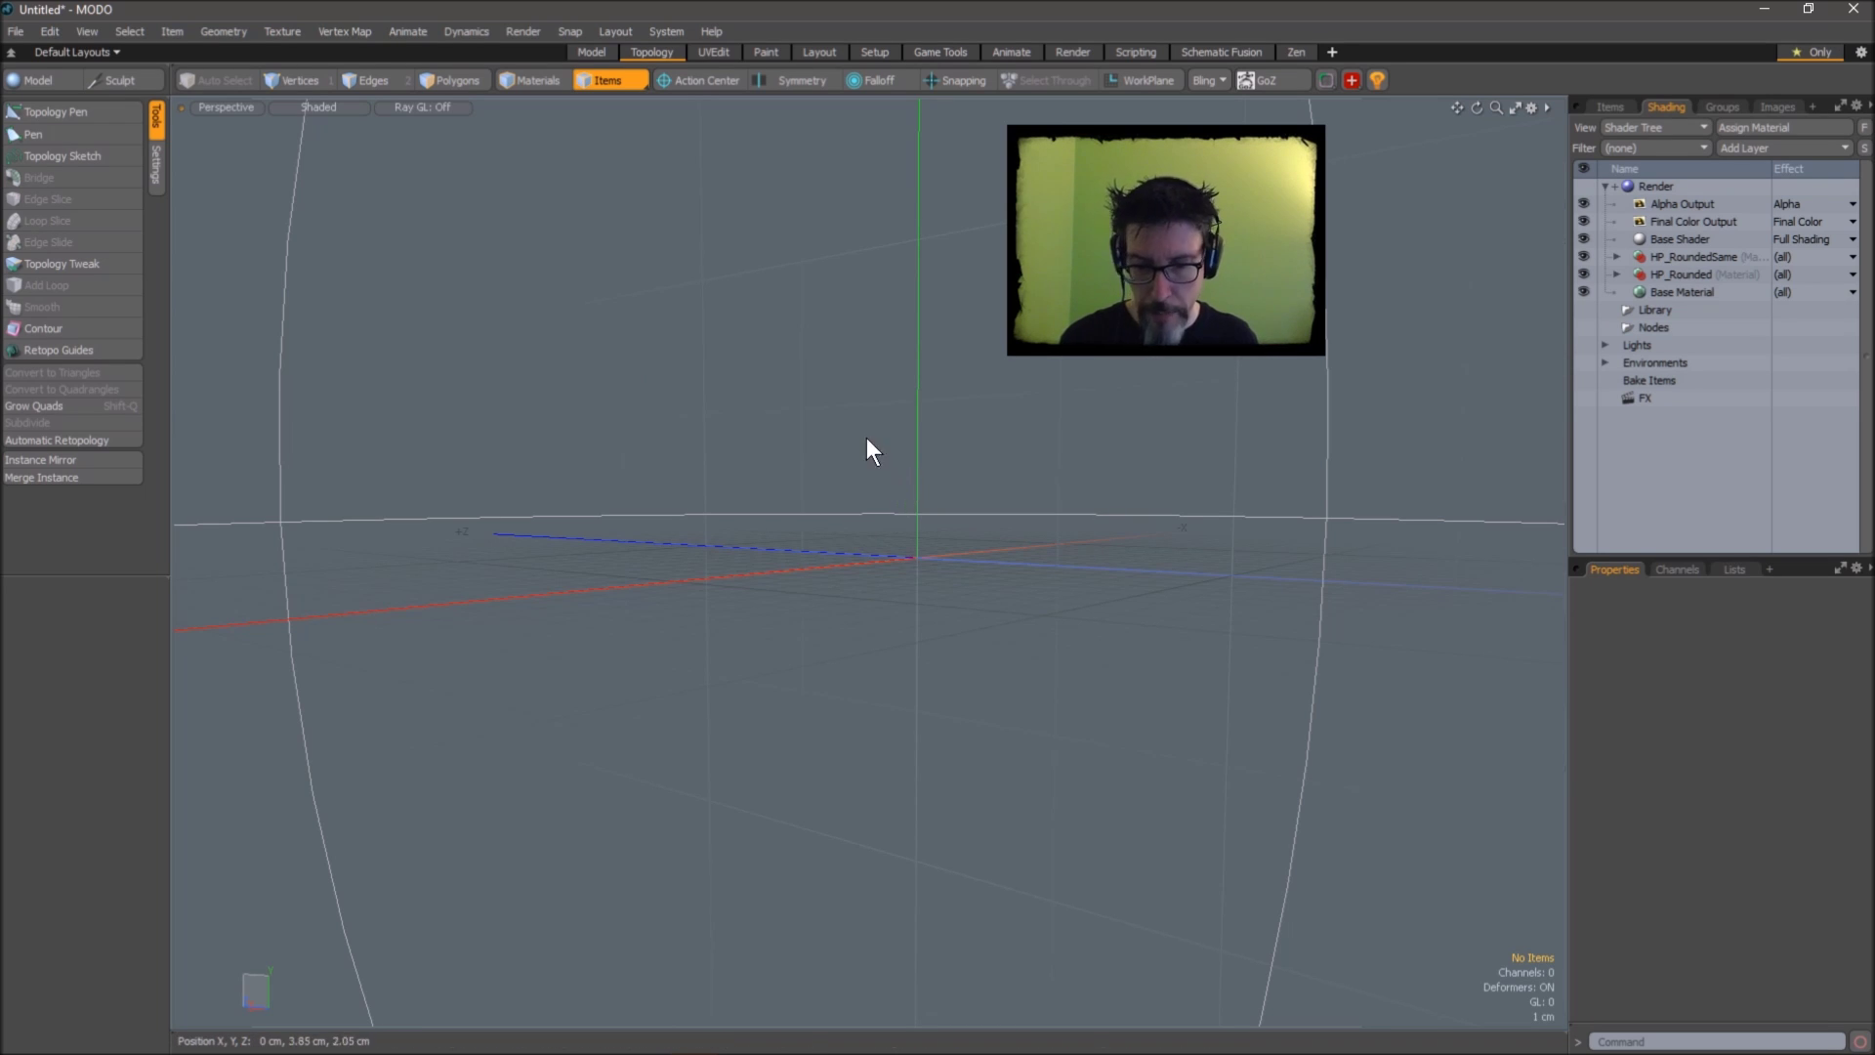
pyautogui.hotkey('ctrl', '1')
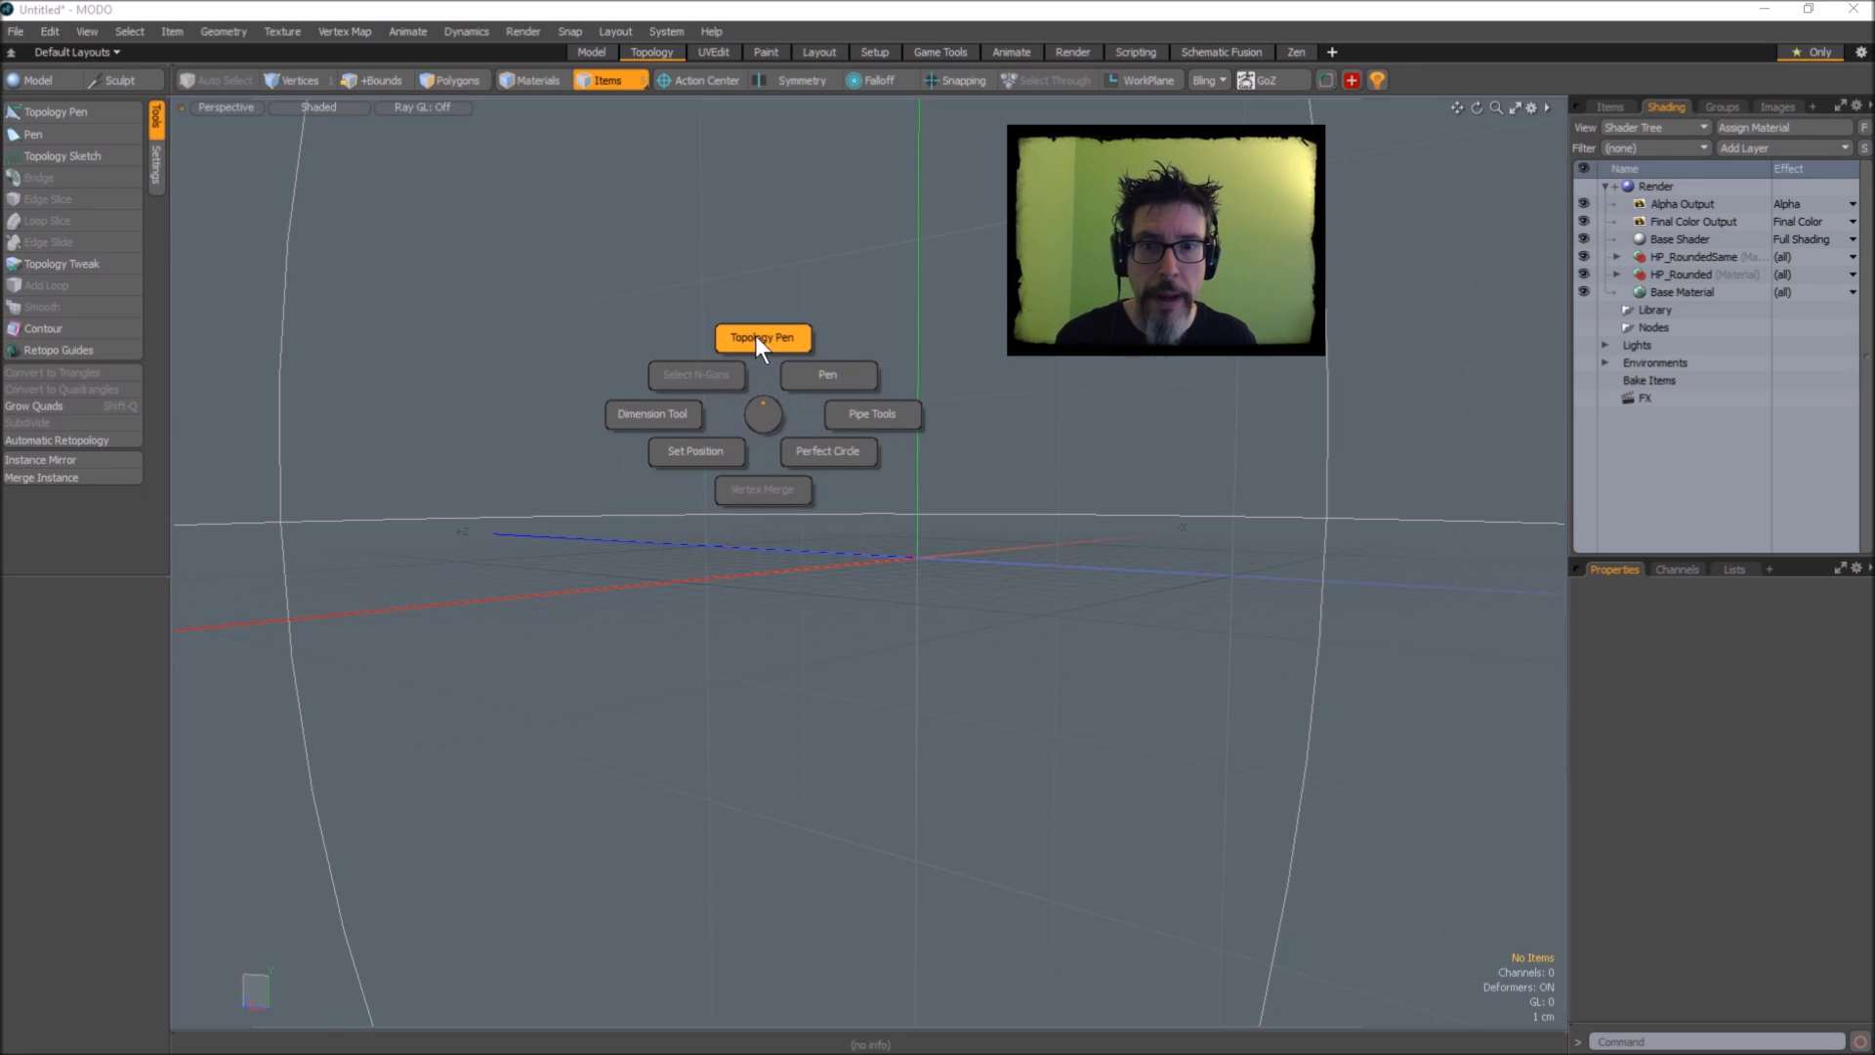
pyautogui.click(765, 408)
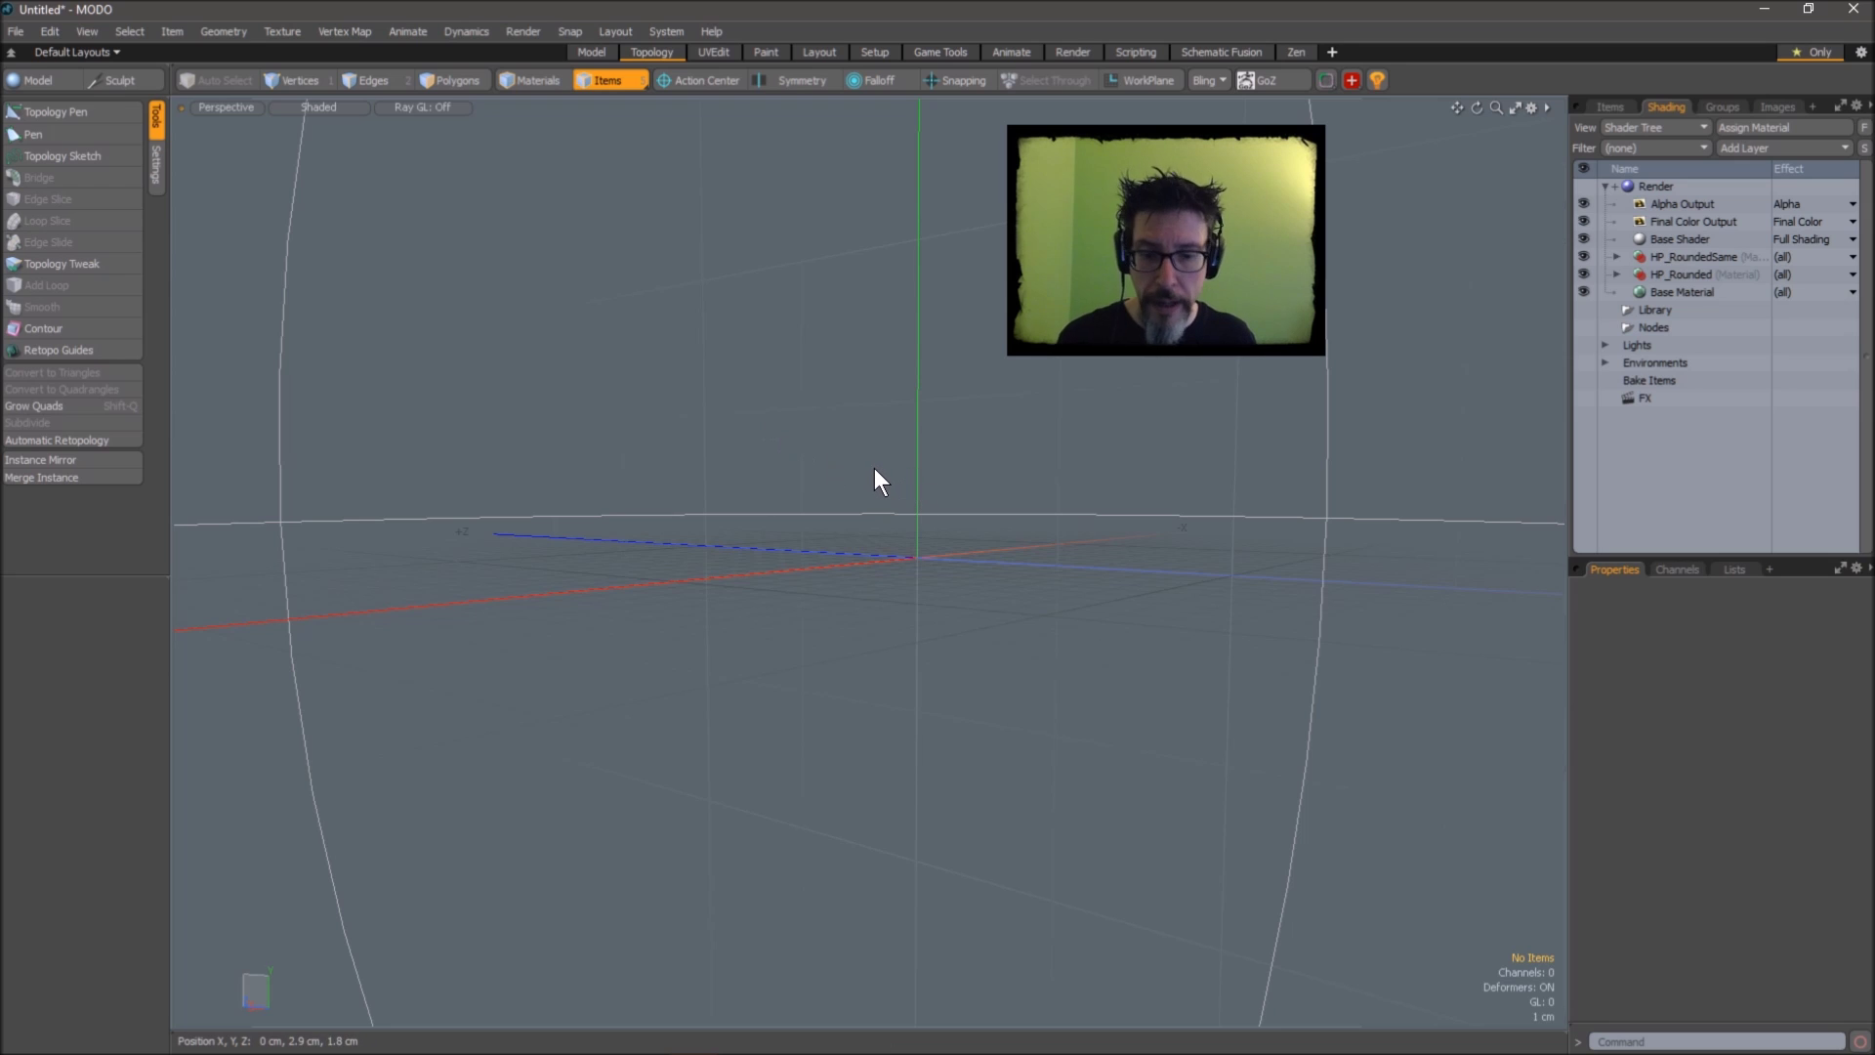
# Activate the Topology Pen while viewing the Command History to examine its command, then close the history and drop the tool.
pyautogui.press('F5')
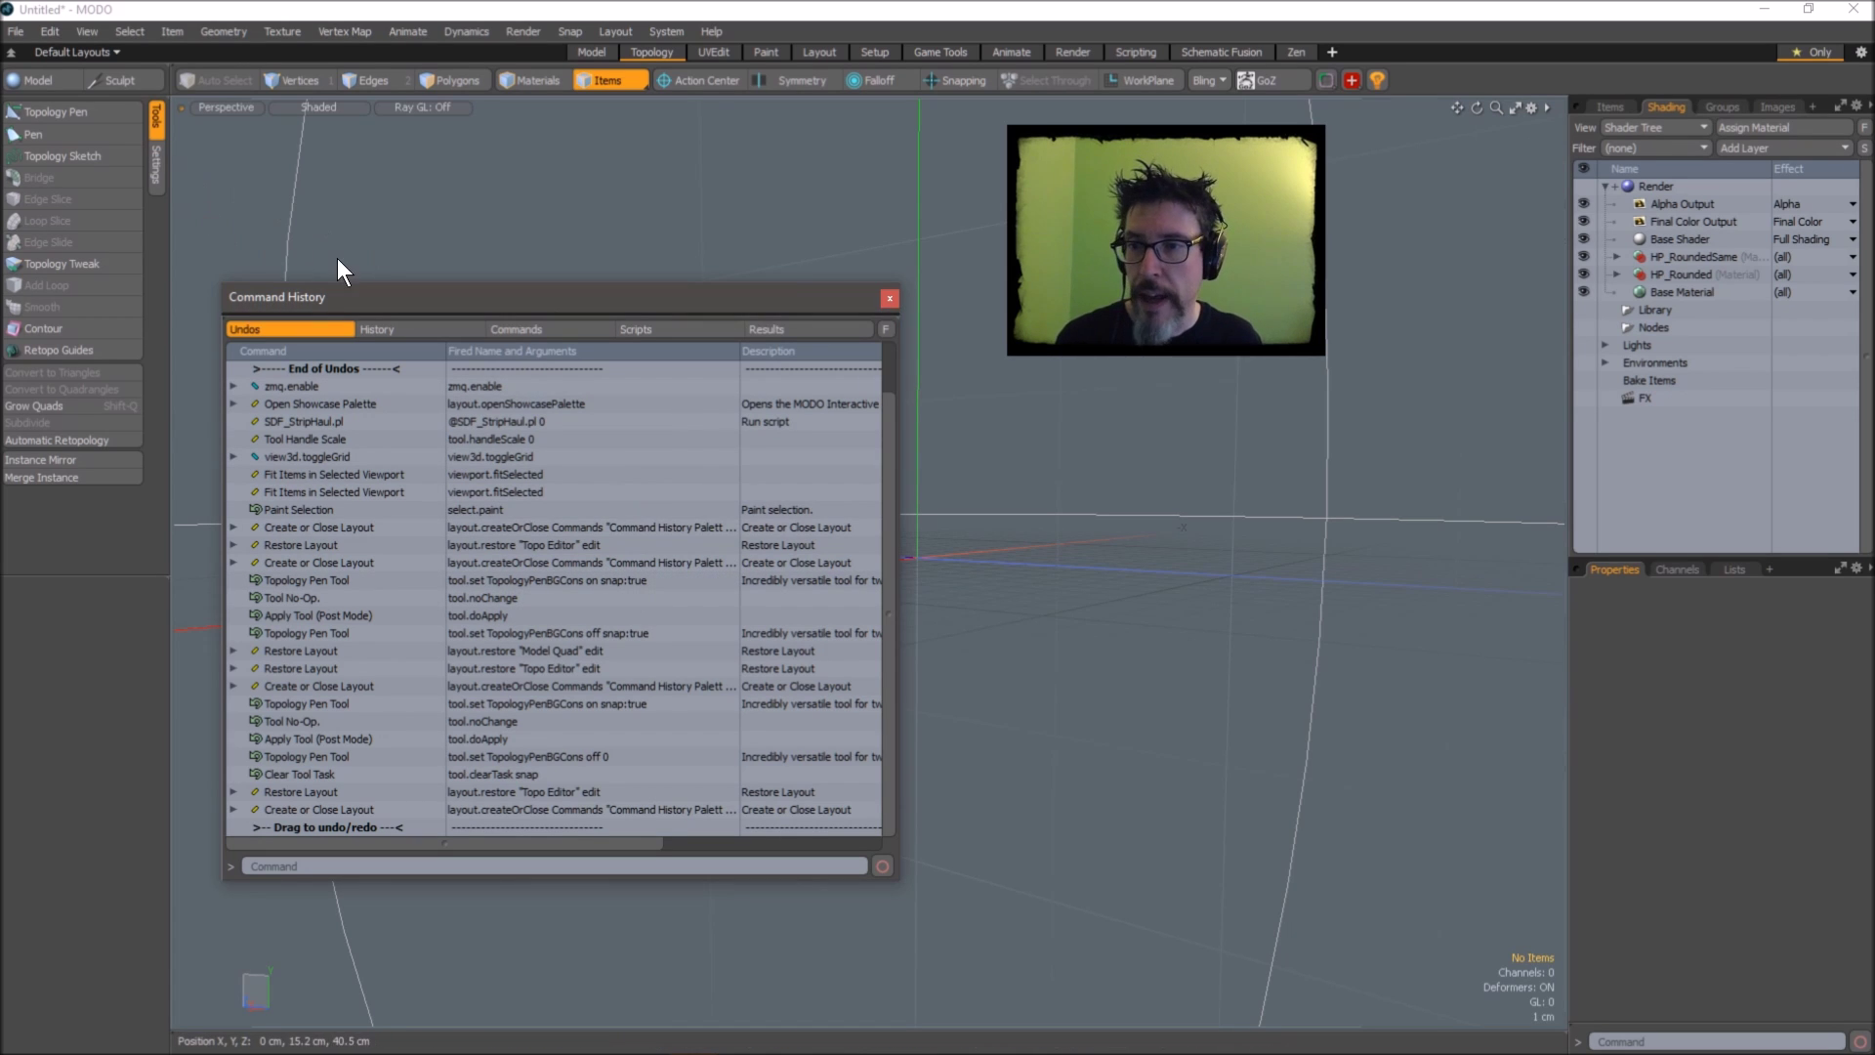
pyautogui.click(113, 111)
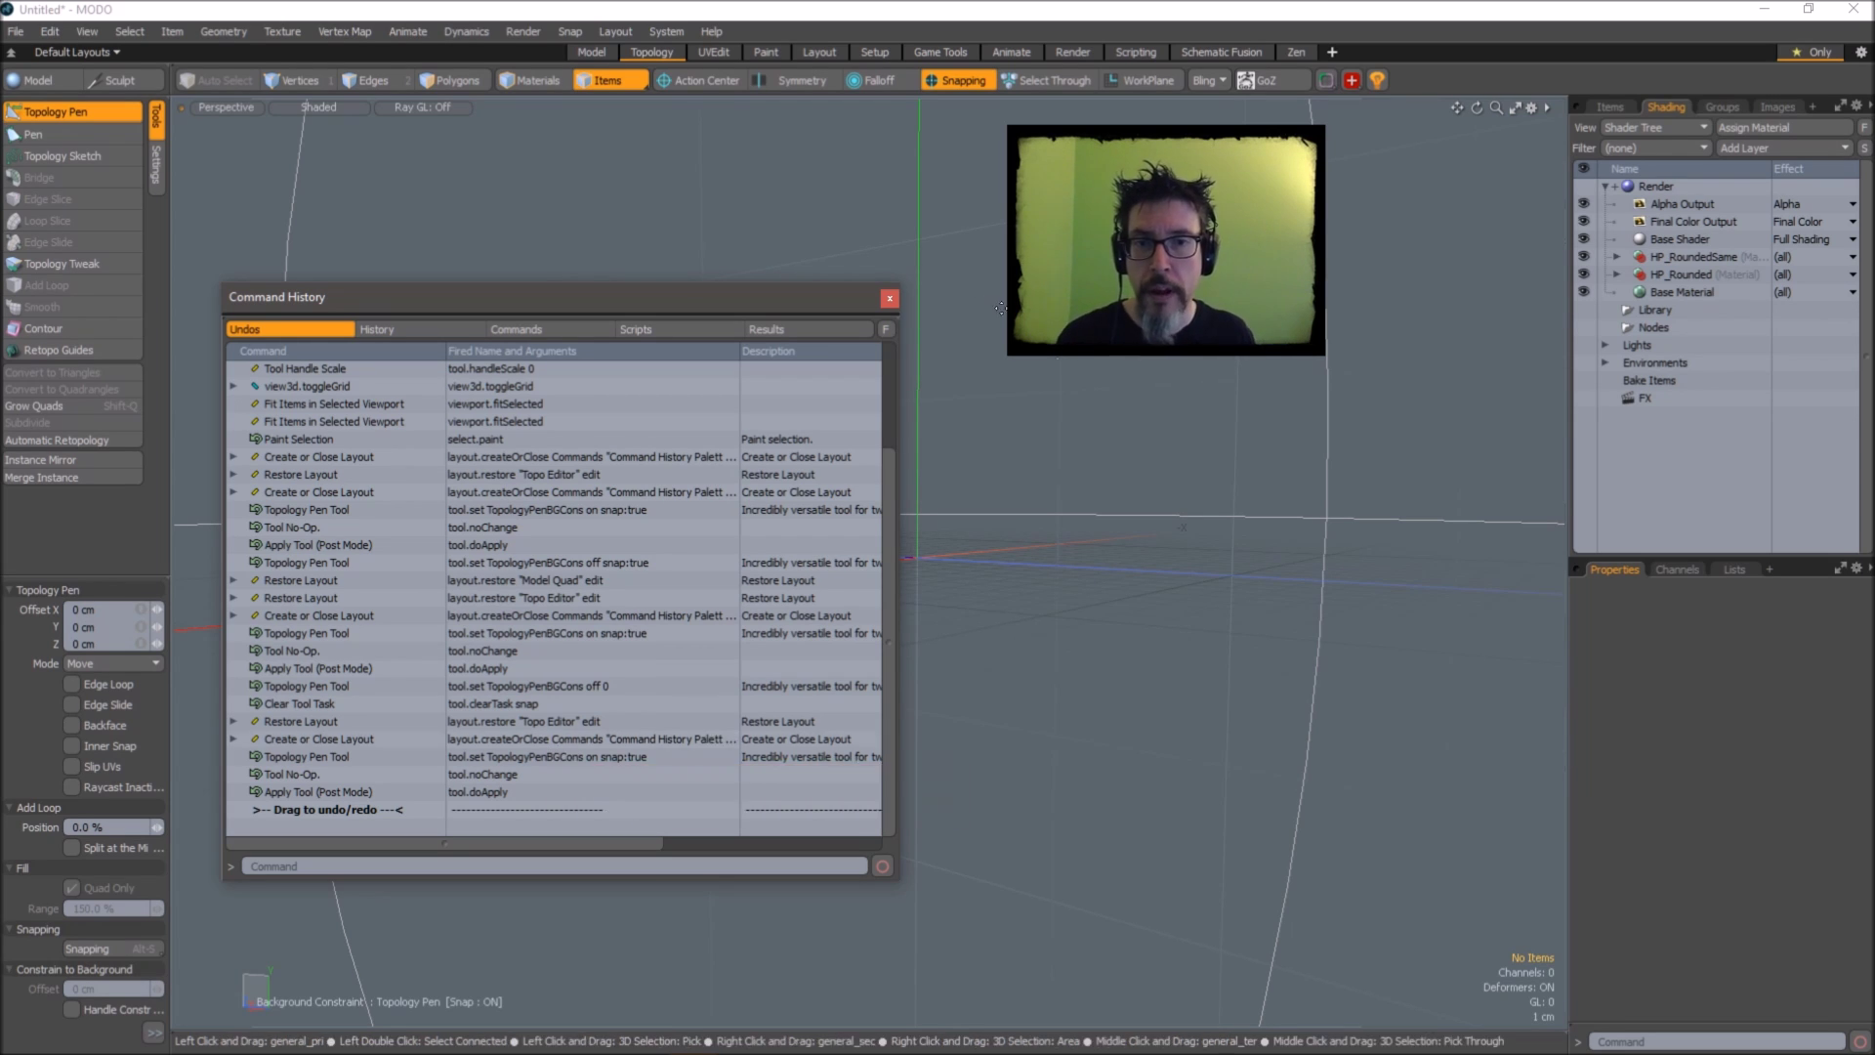
pyautogui.click(889, 298)
pyautogui.press('space')
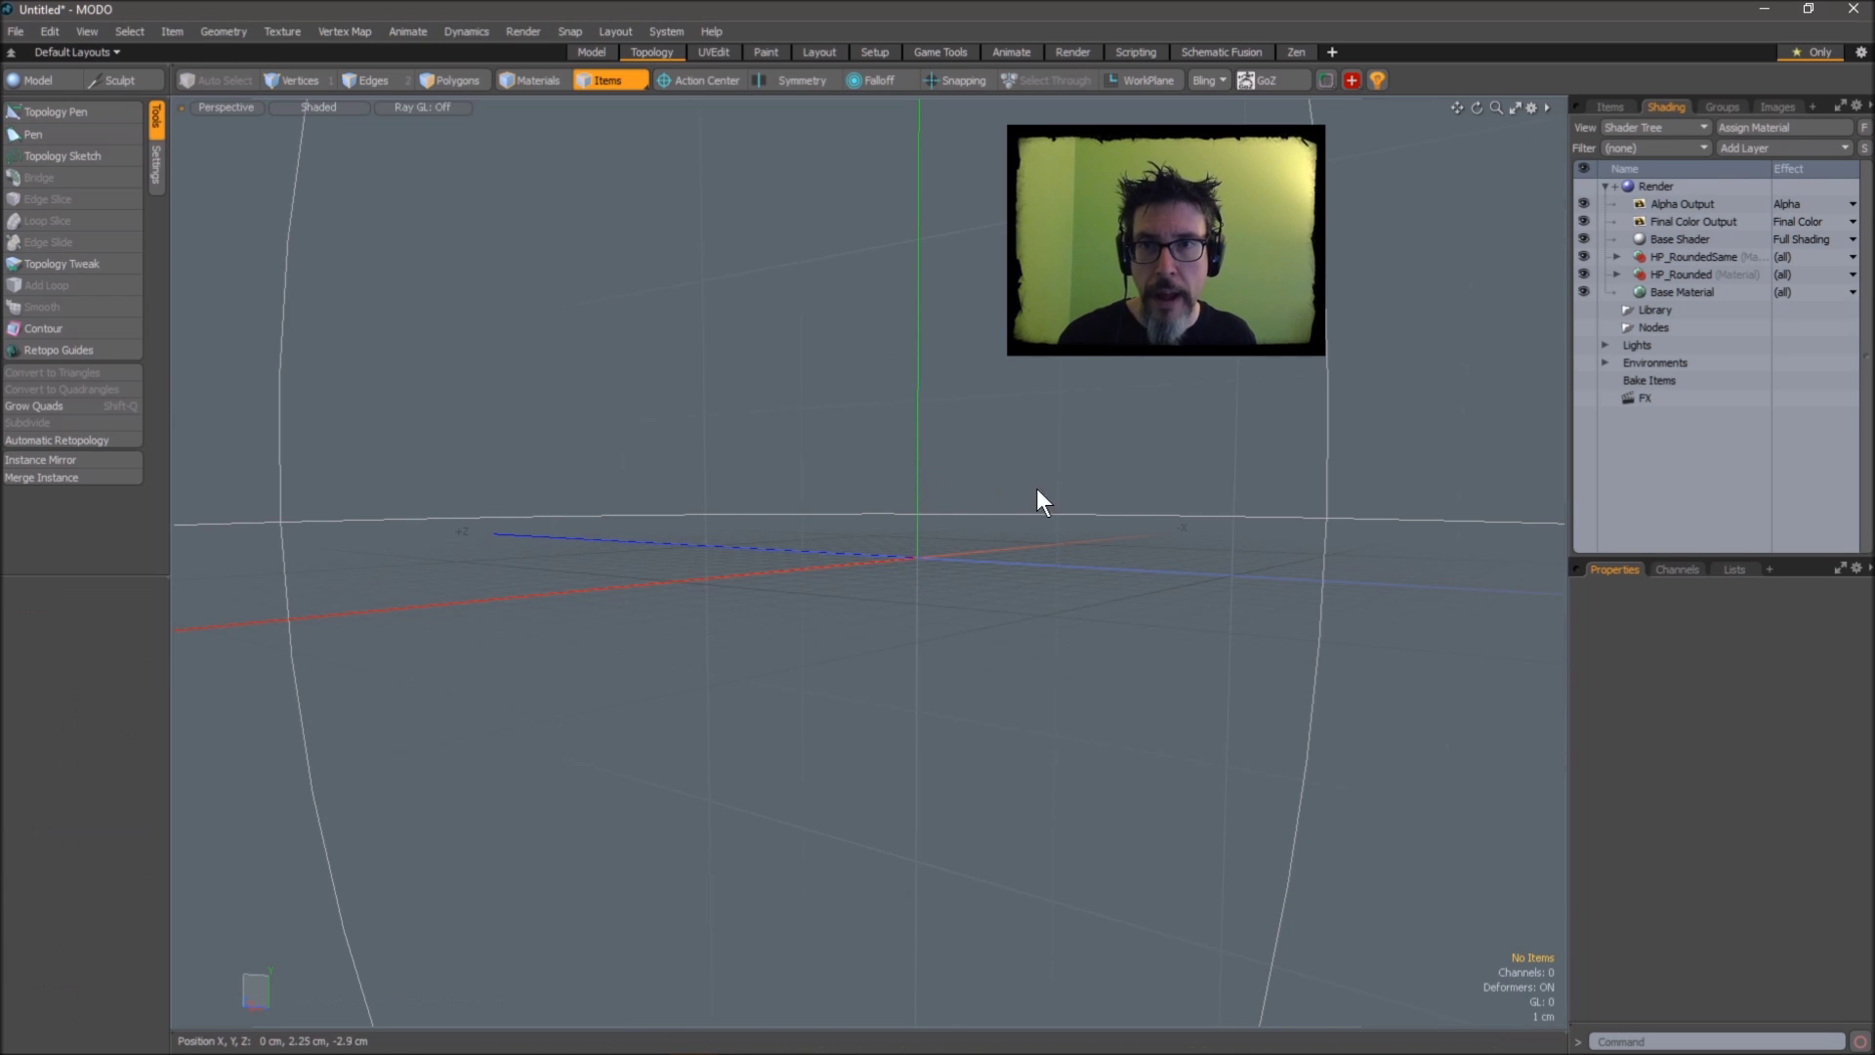
# Return to the Model layout and view the pie menu of modelling tools there.
pyautogui.click(592, 52)
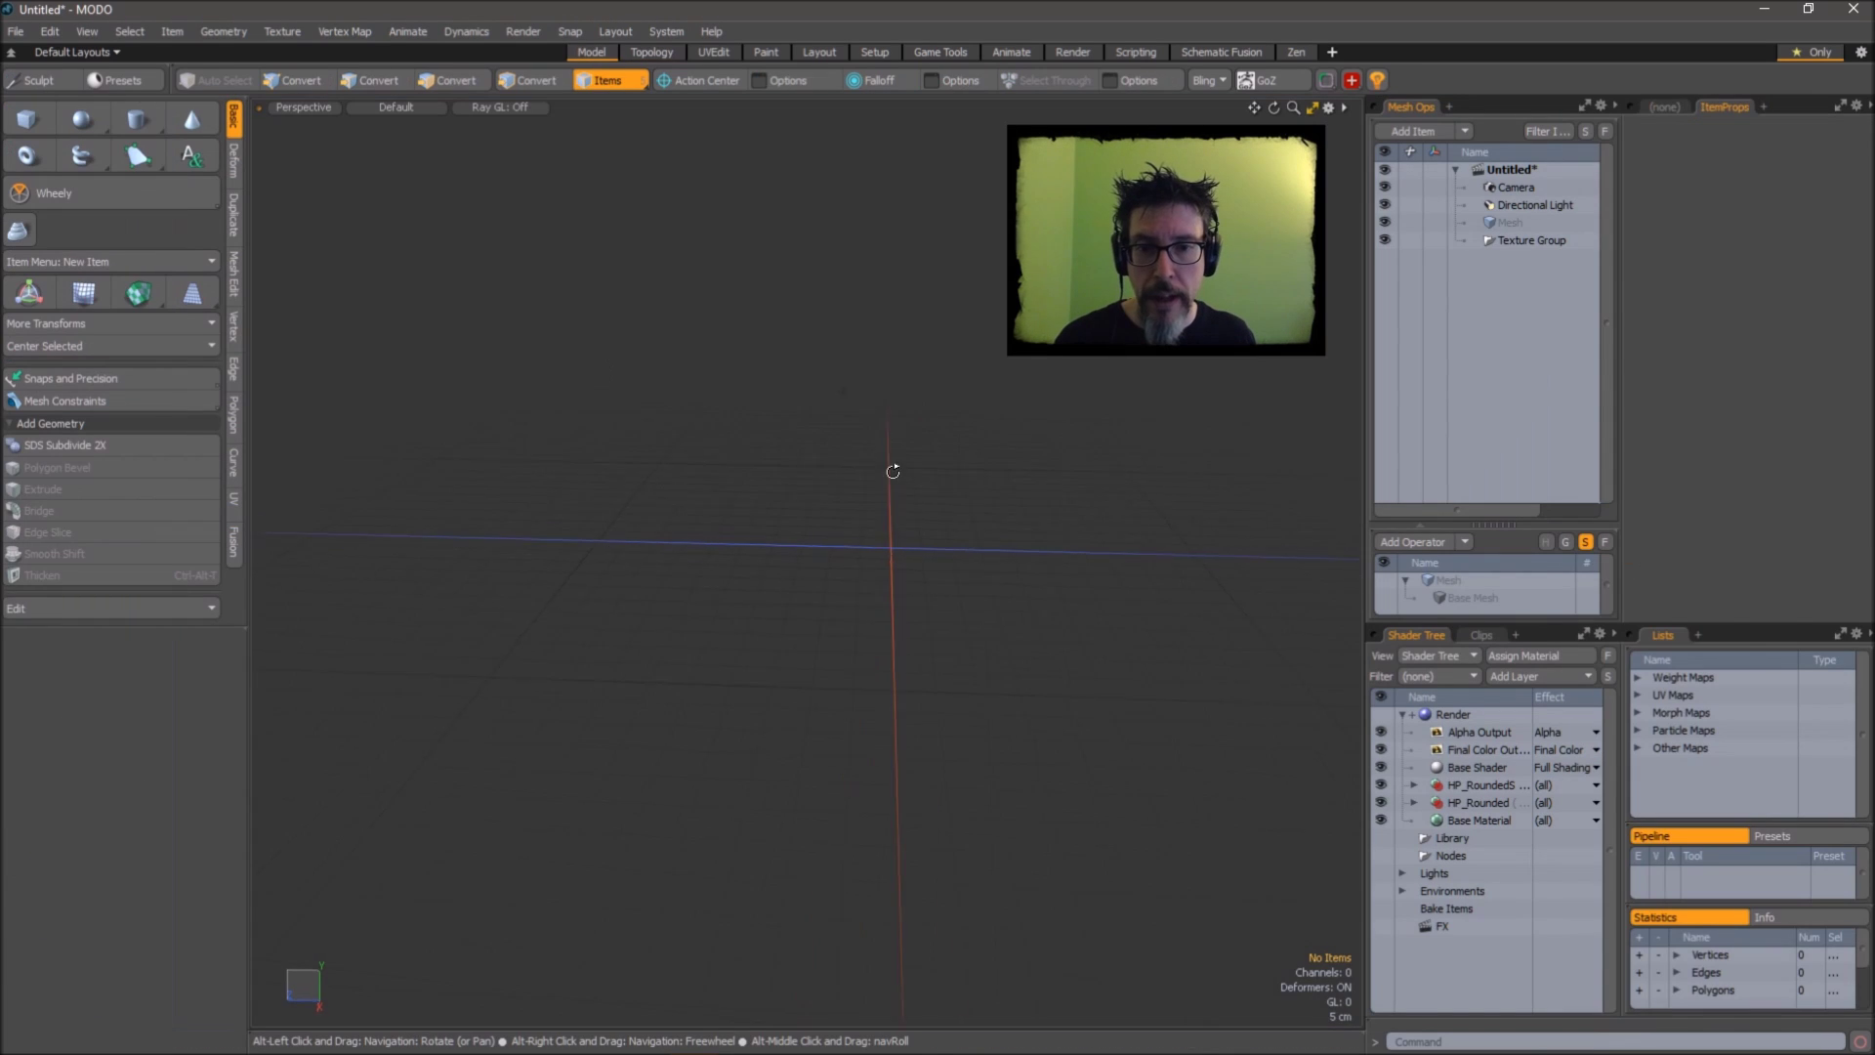
pyautogui.hotkey('ctrl', 'space')
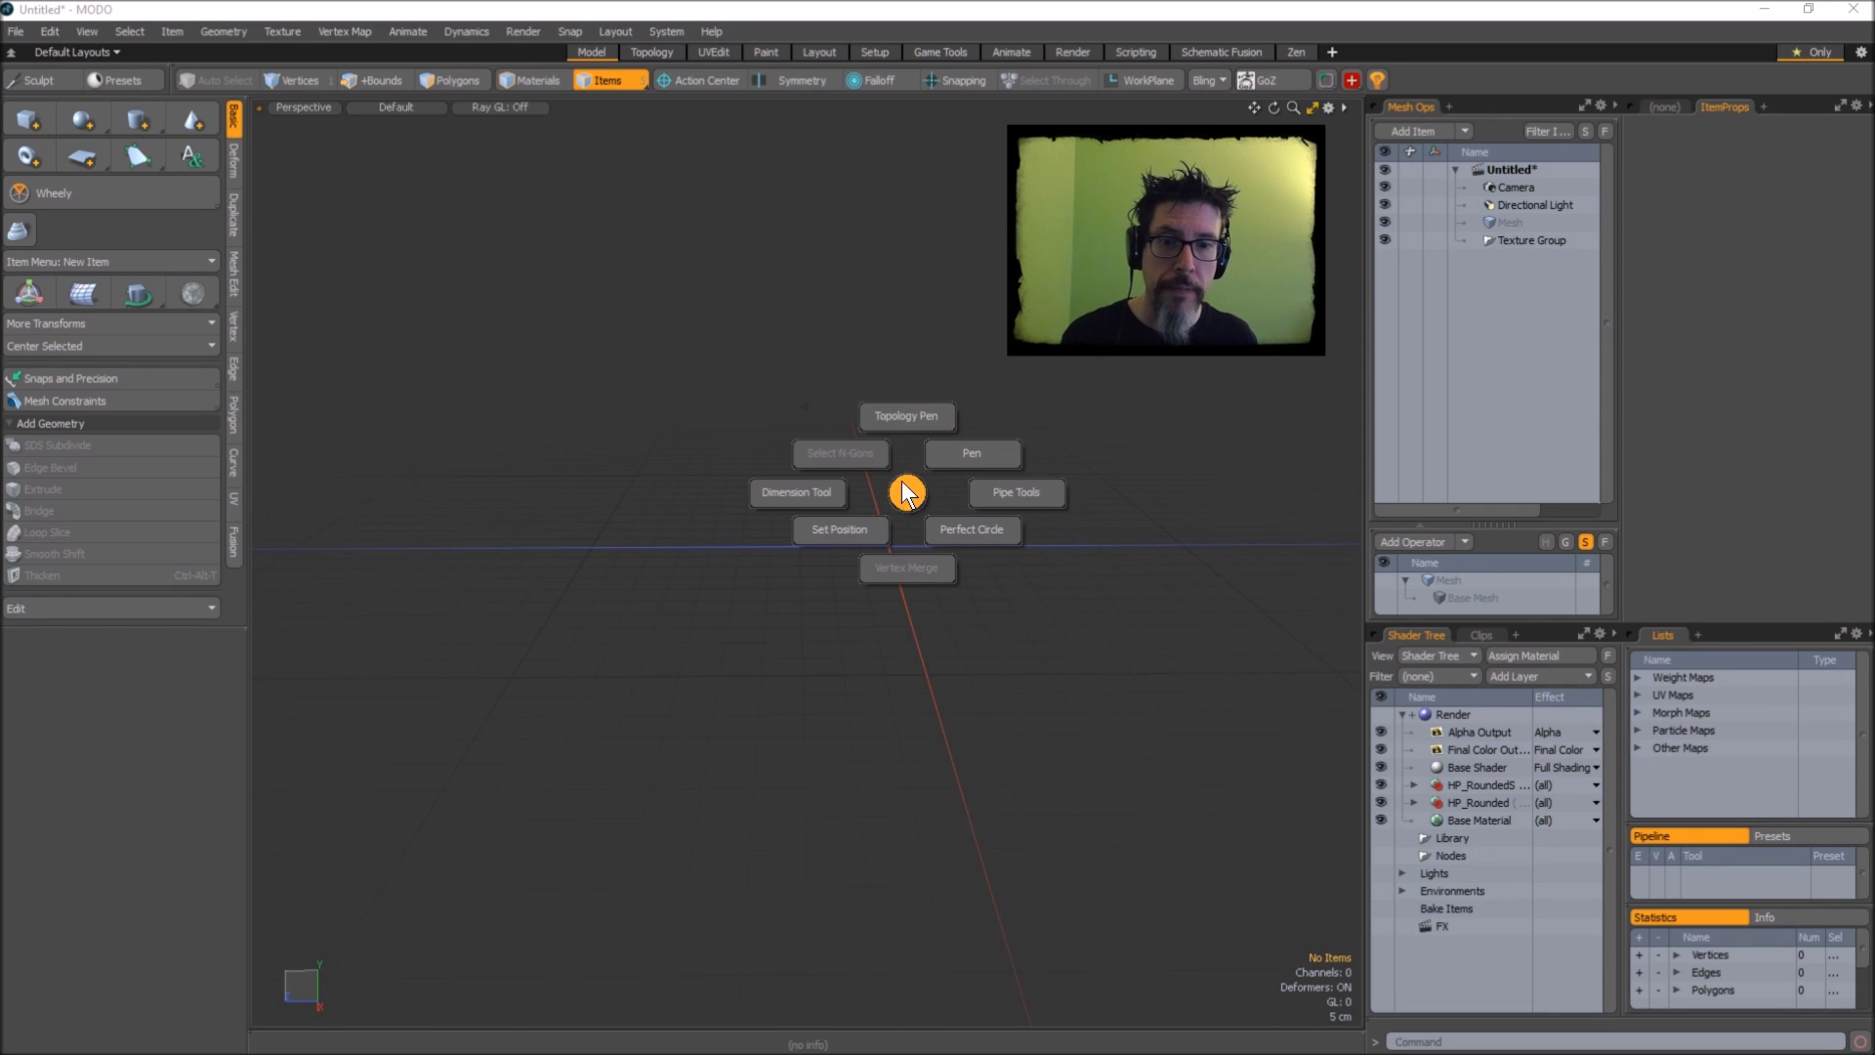
pyautogui.click(904, 491)
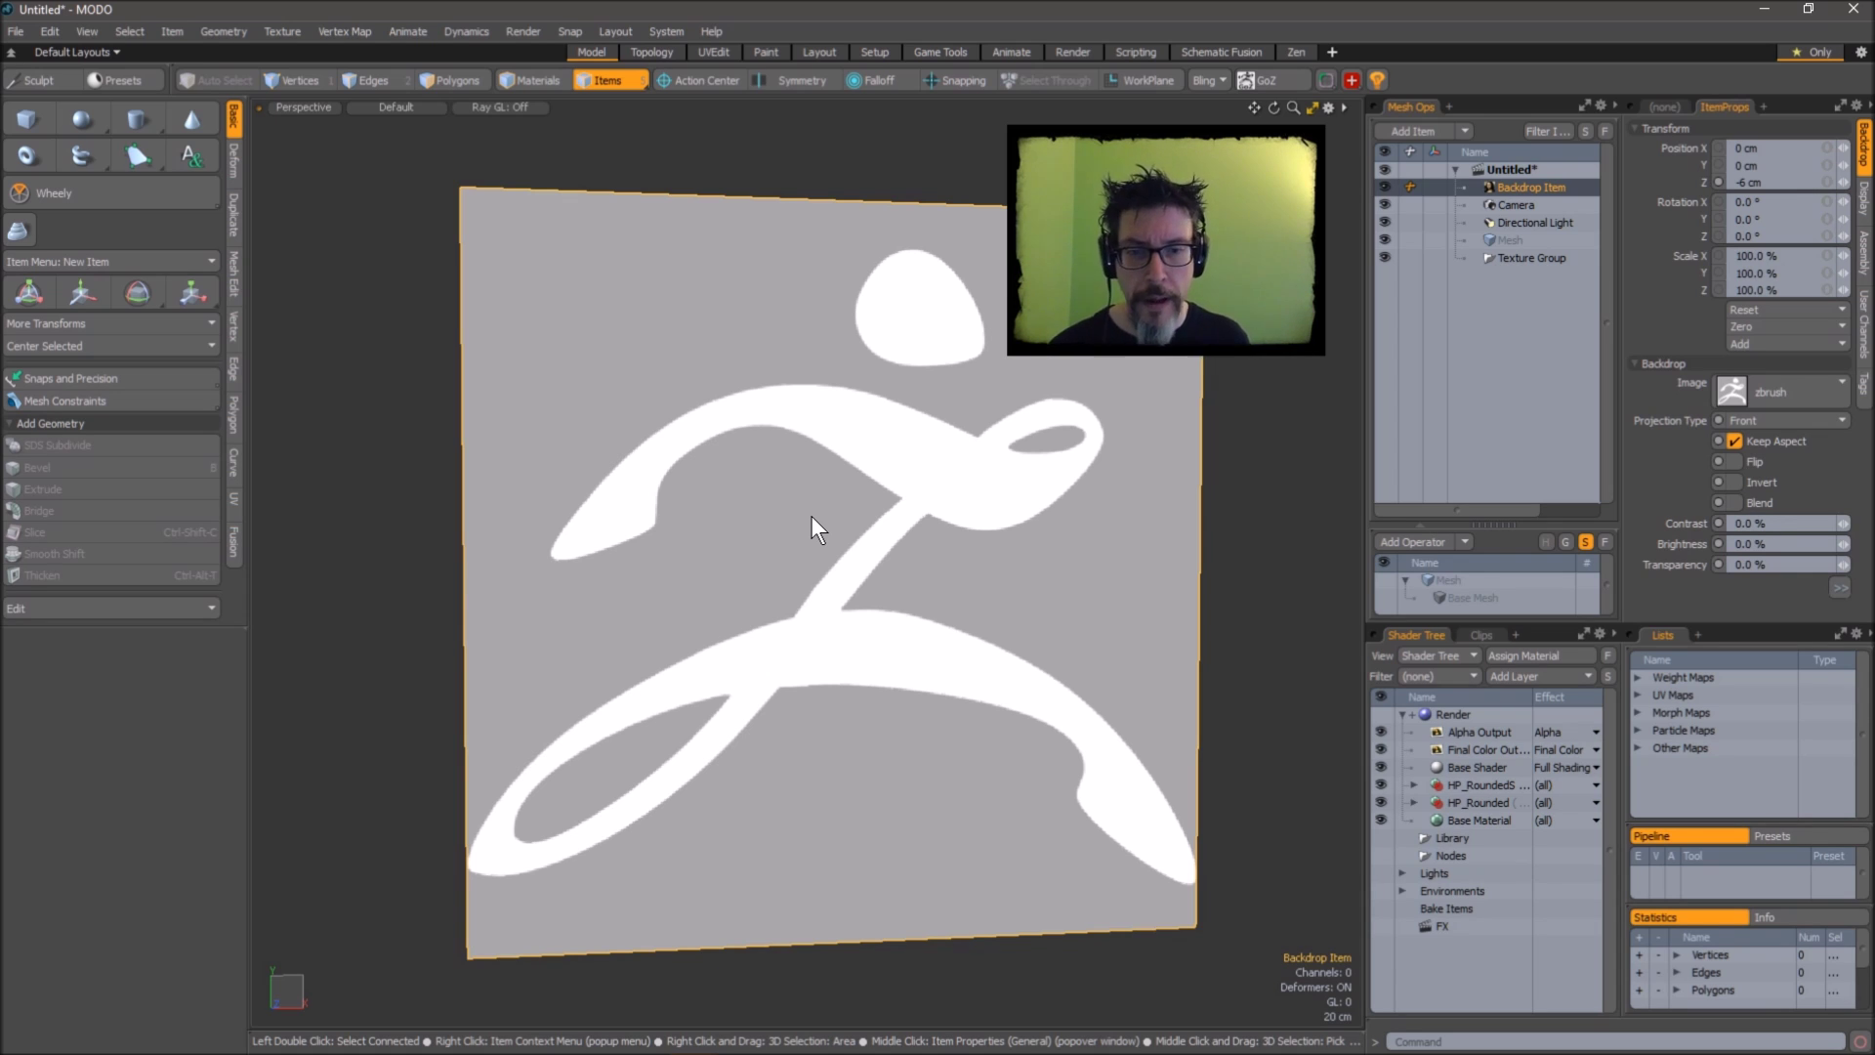
# Deselect the backdrop item showing the zbrush image.
pyautogui.keyDown('alt'); pyautogui.moveTo(812, 516); pyautogui.dragTo(703, 516); pyautogui.keyUp('alt')
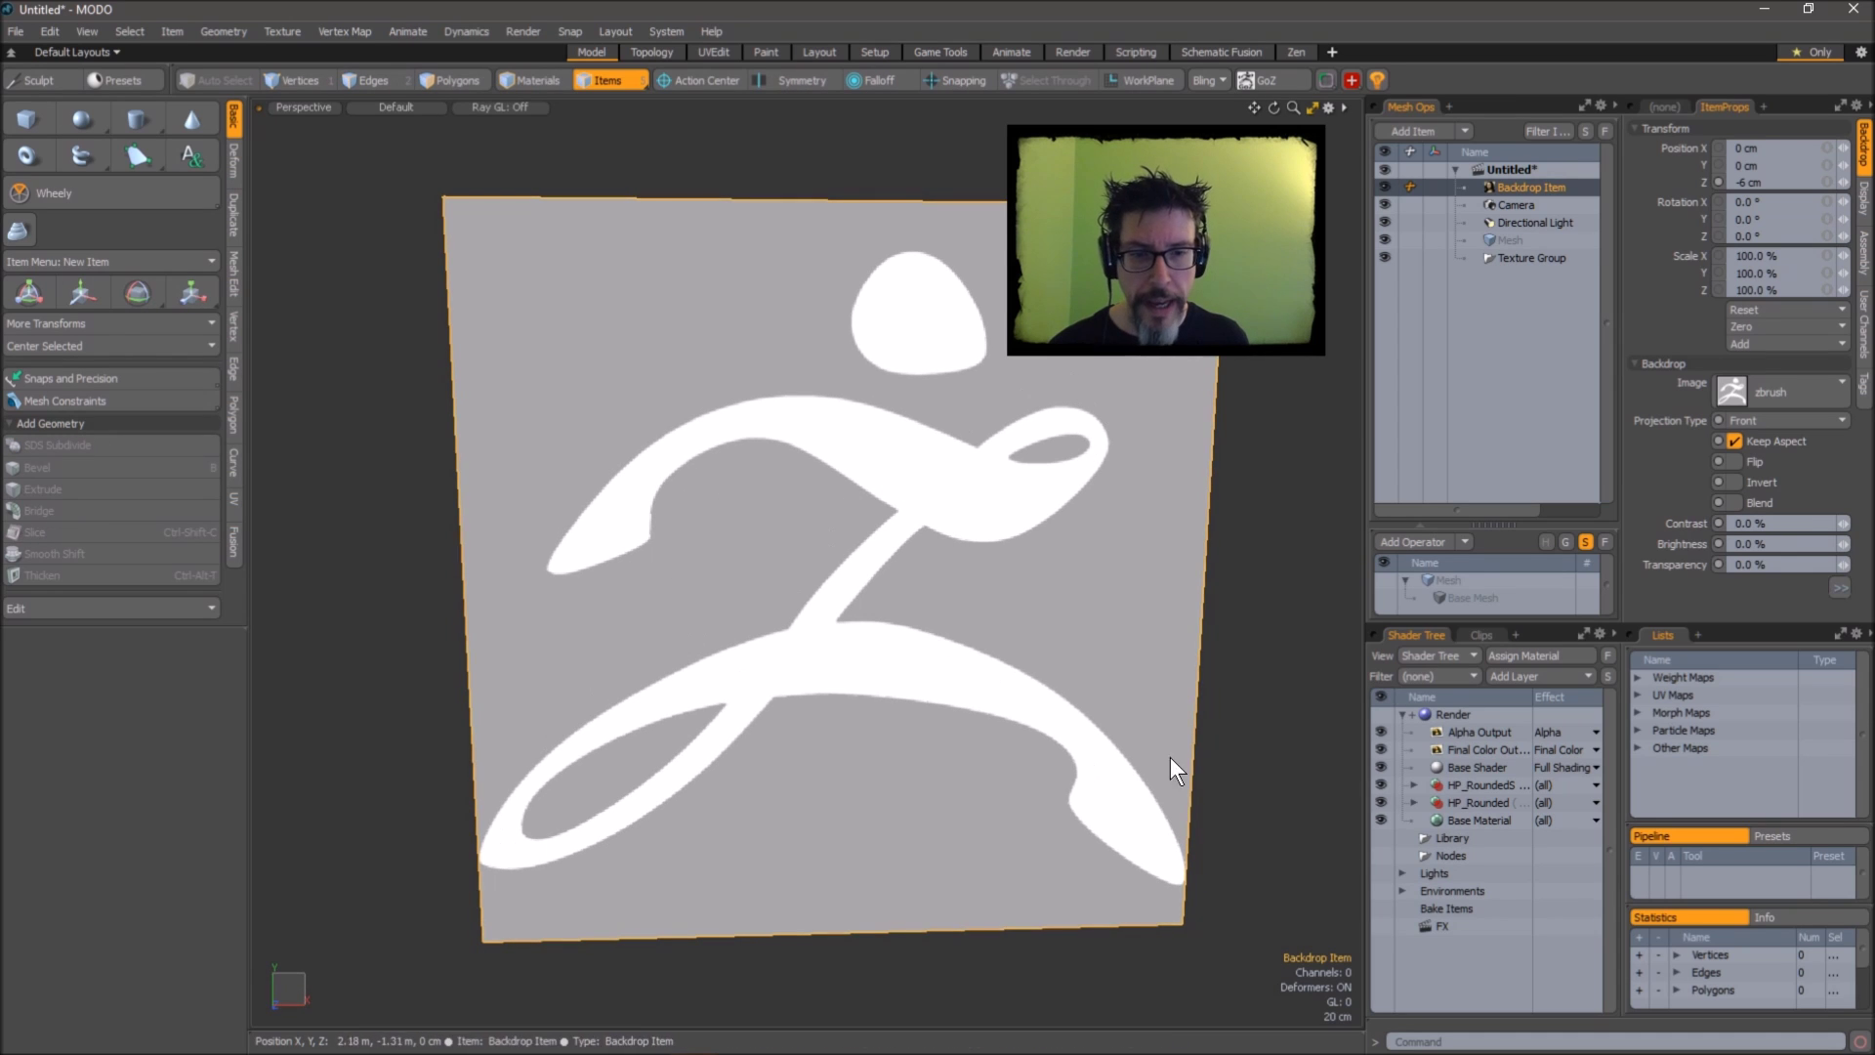
pyautogui.keyDown('alt'); pyautogui.moveTo(933, 532); pyautogui.dragTo(850, 496); pyautogui.keyUp('alt')
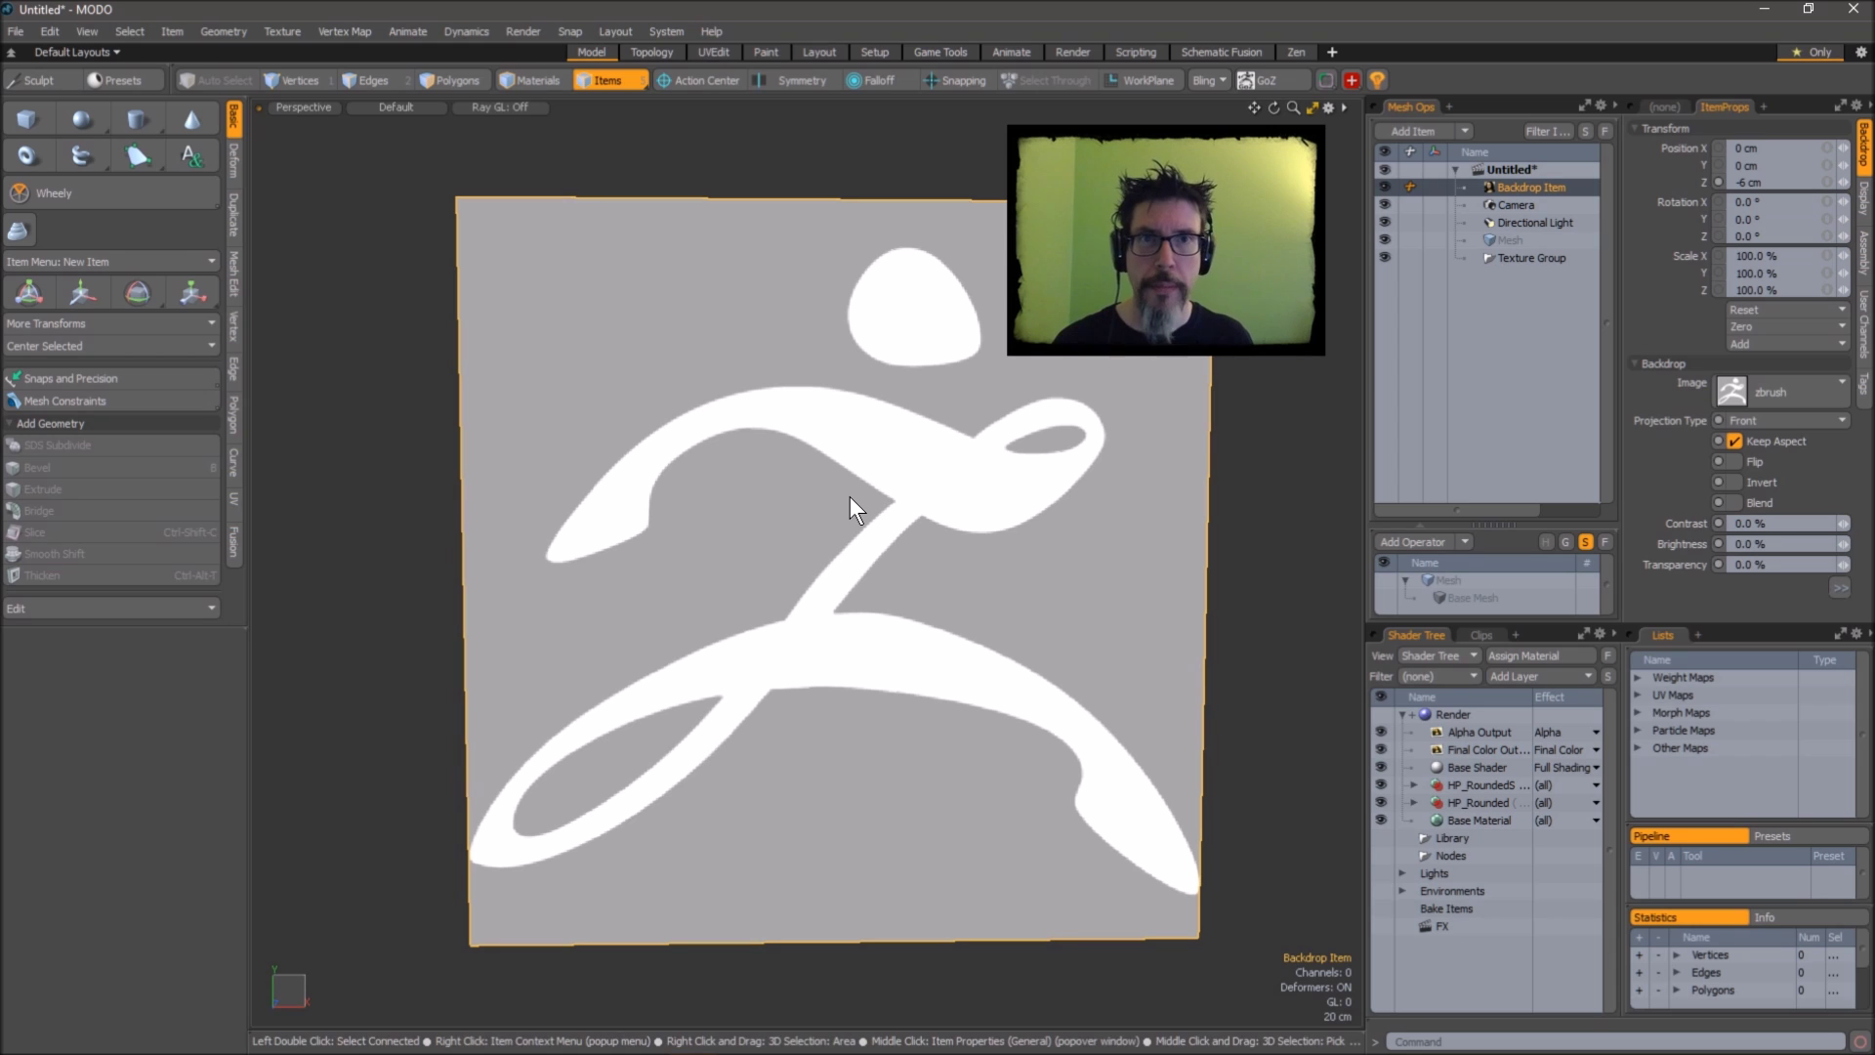
pyautogui.keyDown('alt'); pyautogui.moveTo(908, 485); pyautogui.dragTo(918, 468); pyautogui.keyUp('alt')
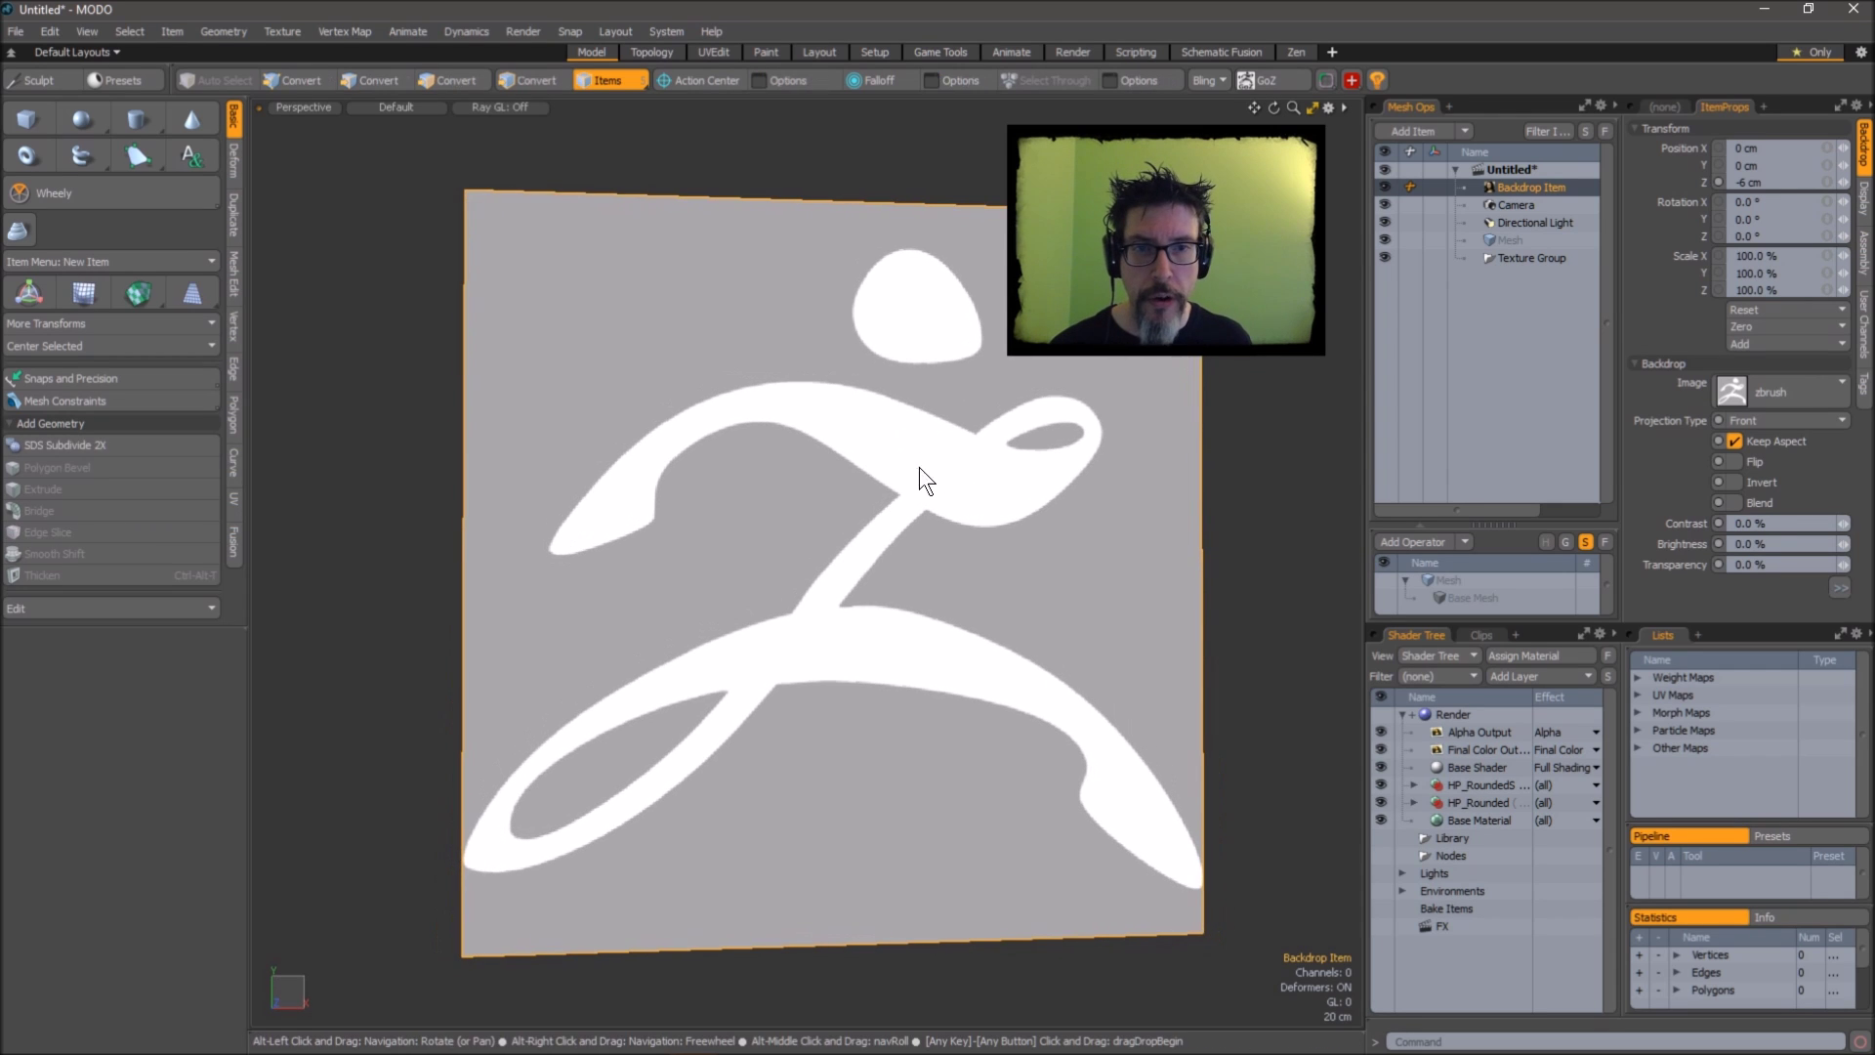
pyautogui.click(1260, 390)
pyautogui.keyDown('alt'); pyautogui.moveTo(1151, 377); pyautogui.dragTo(1112, 365); pyautogui.keyUp('alt')
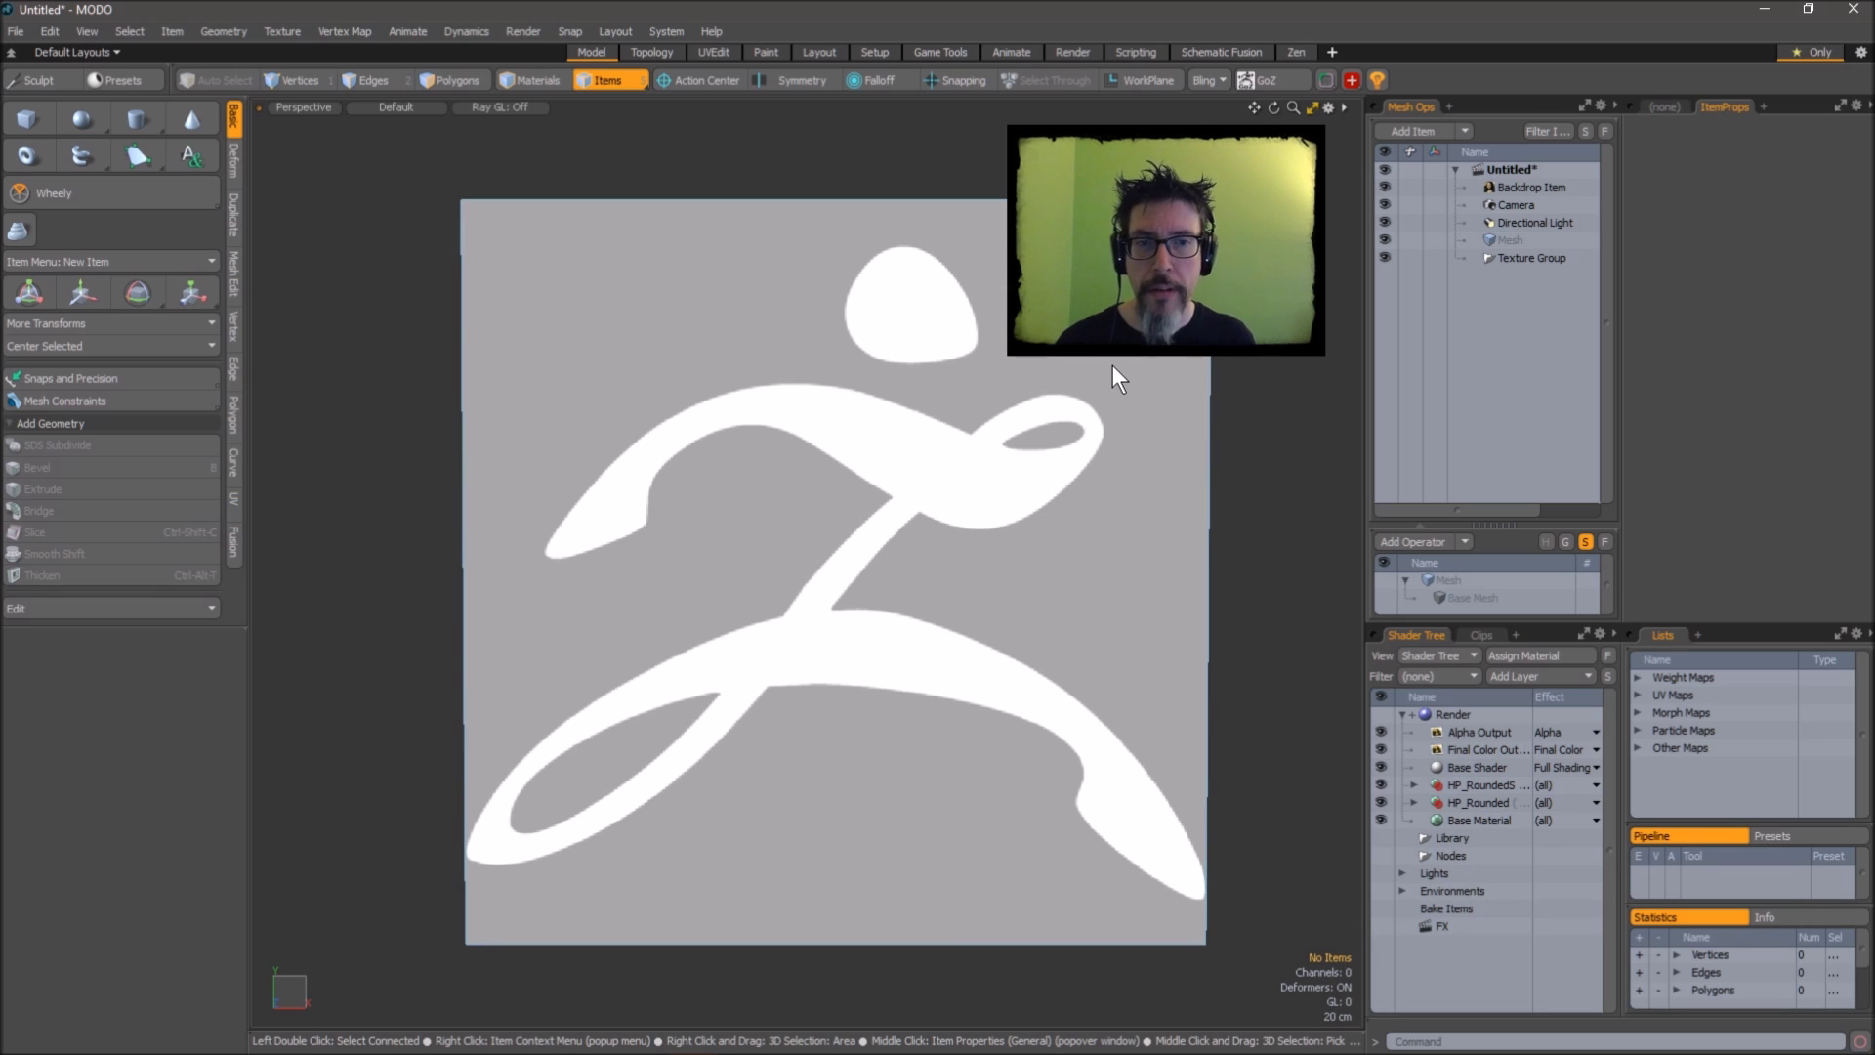
# Draw a flat rectangle about 73 by 59 cm with the Cube tool in the empty space beside the backdrop.
pyautogui.keyDown('alt'); pyautogui.keyDown('shift'); pyautogui.moveTo(1045, 410); pyautogui.dragTo(649, 397); pyautogui.keyUp('shift'); pyautogui.keyUp('alt')
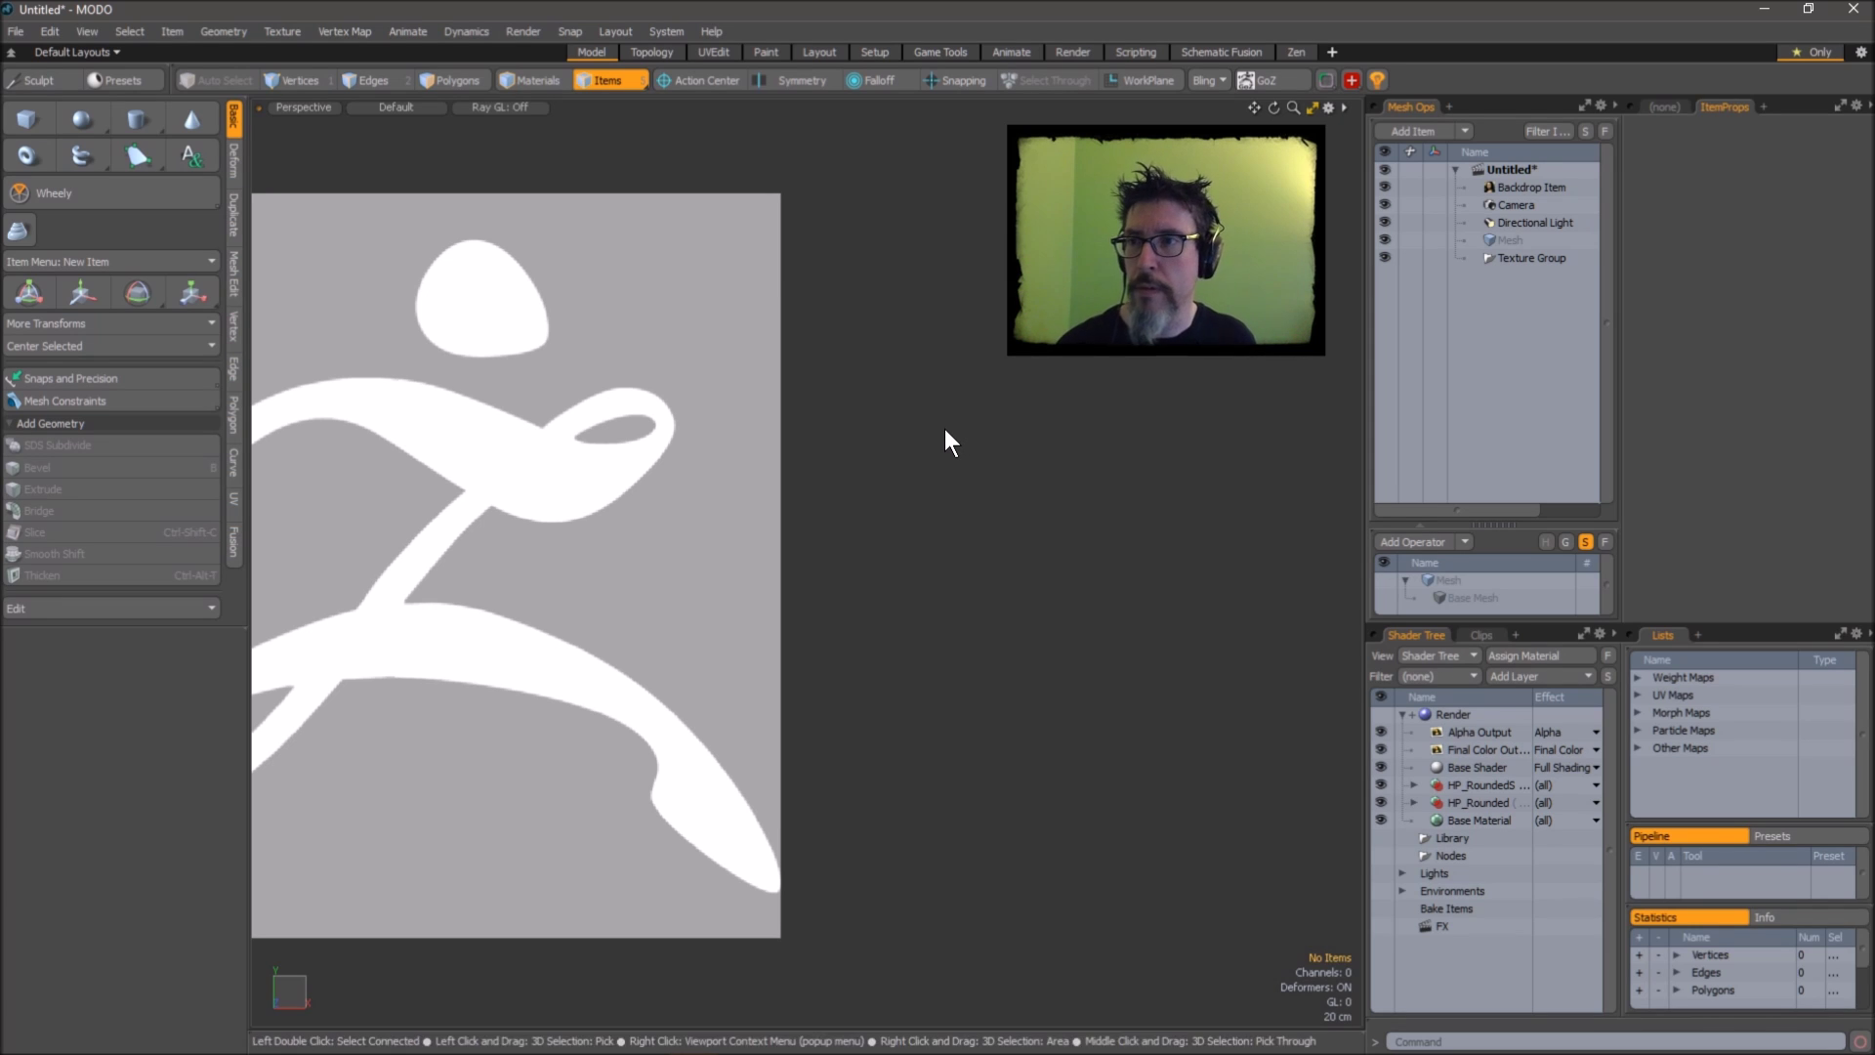
pyautogui.click(28, 119)
pyautogui.moveTo(863, 353); pyautogui.dragTo(969, 438)
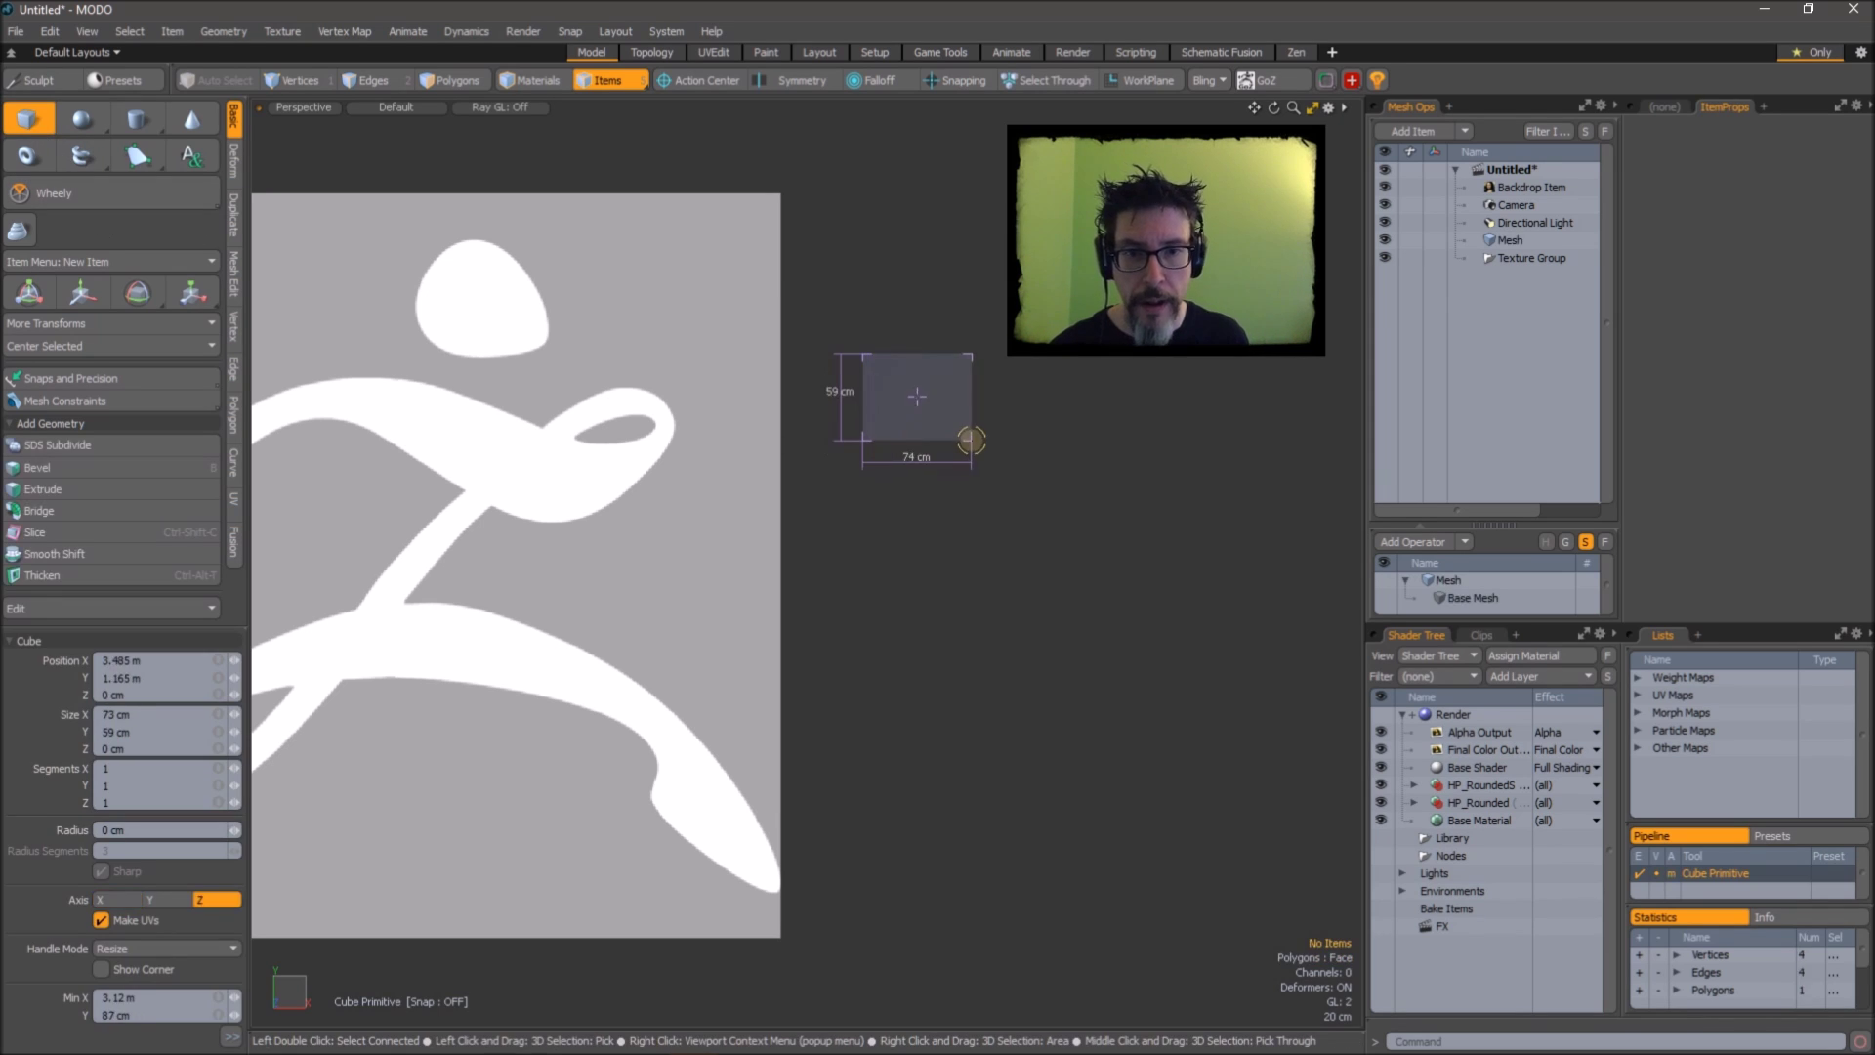
# Extend the rectangle's end edge into a curved strip of four more quads by extruding and rotating the edge.
pyautogui.press('2')
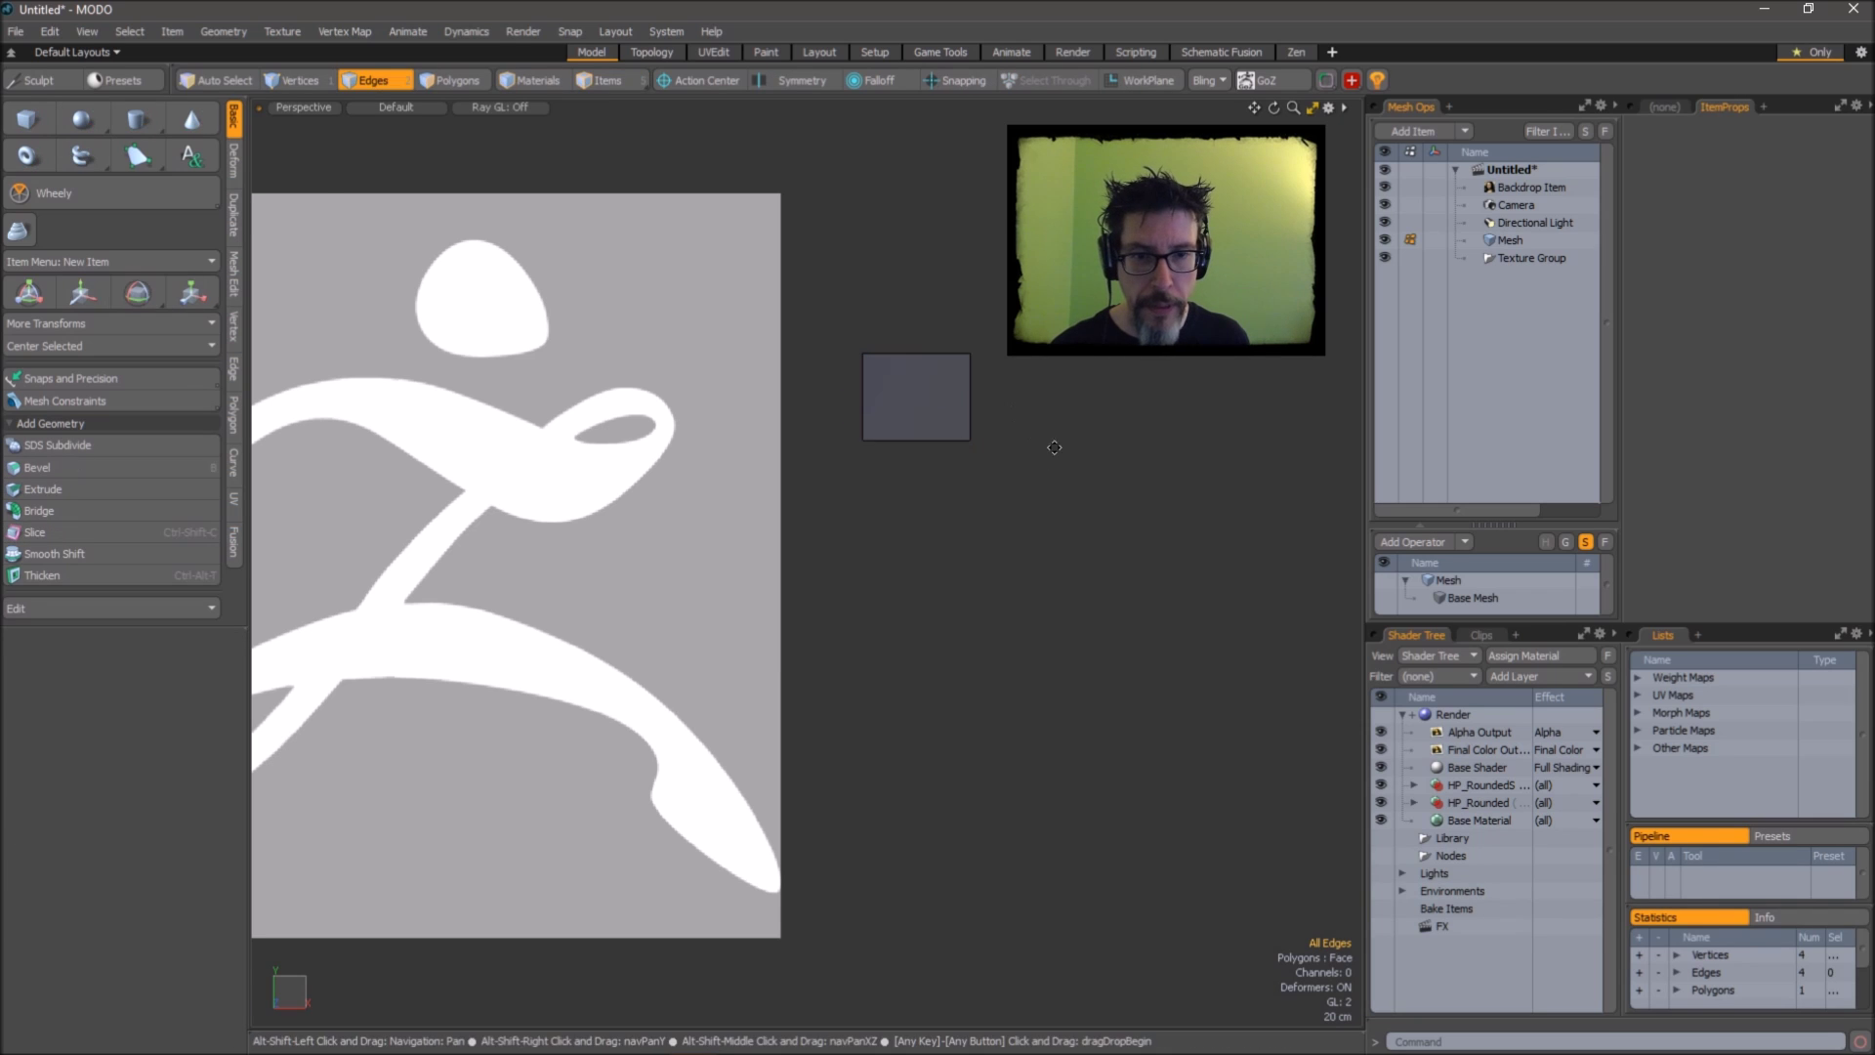
pyautogui.keyDown('alt'); pyautogui.keyDown('shift'); pyautogui.moveTo(1055, 448); pyautogui.dragTo(1091, 521); pyautogui.keyUp('shift'); pyautogui.keyUp('alt')
pyautogui.click(866, 431)
pyautogui.press('z')
pyautogui.keyDown('shift'); pyautogui.click(967, 460); pyautogui.keyUp('shift')
pyautogui.keyDown('shift'); pyautogui.click(1028, 486); pyautogui.keyUp('shift')
pyautogui.press('e')
pyautogui.moveTo(998, 455); pyautogui.dragTo(1037, 550)
pyautogui.press('z')
pyautogui.press('e')
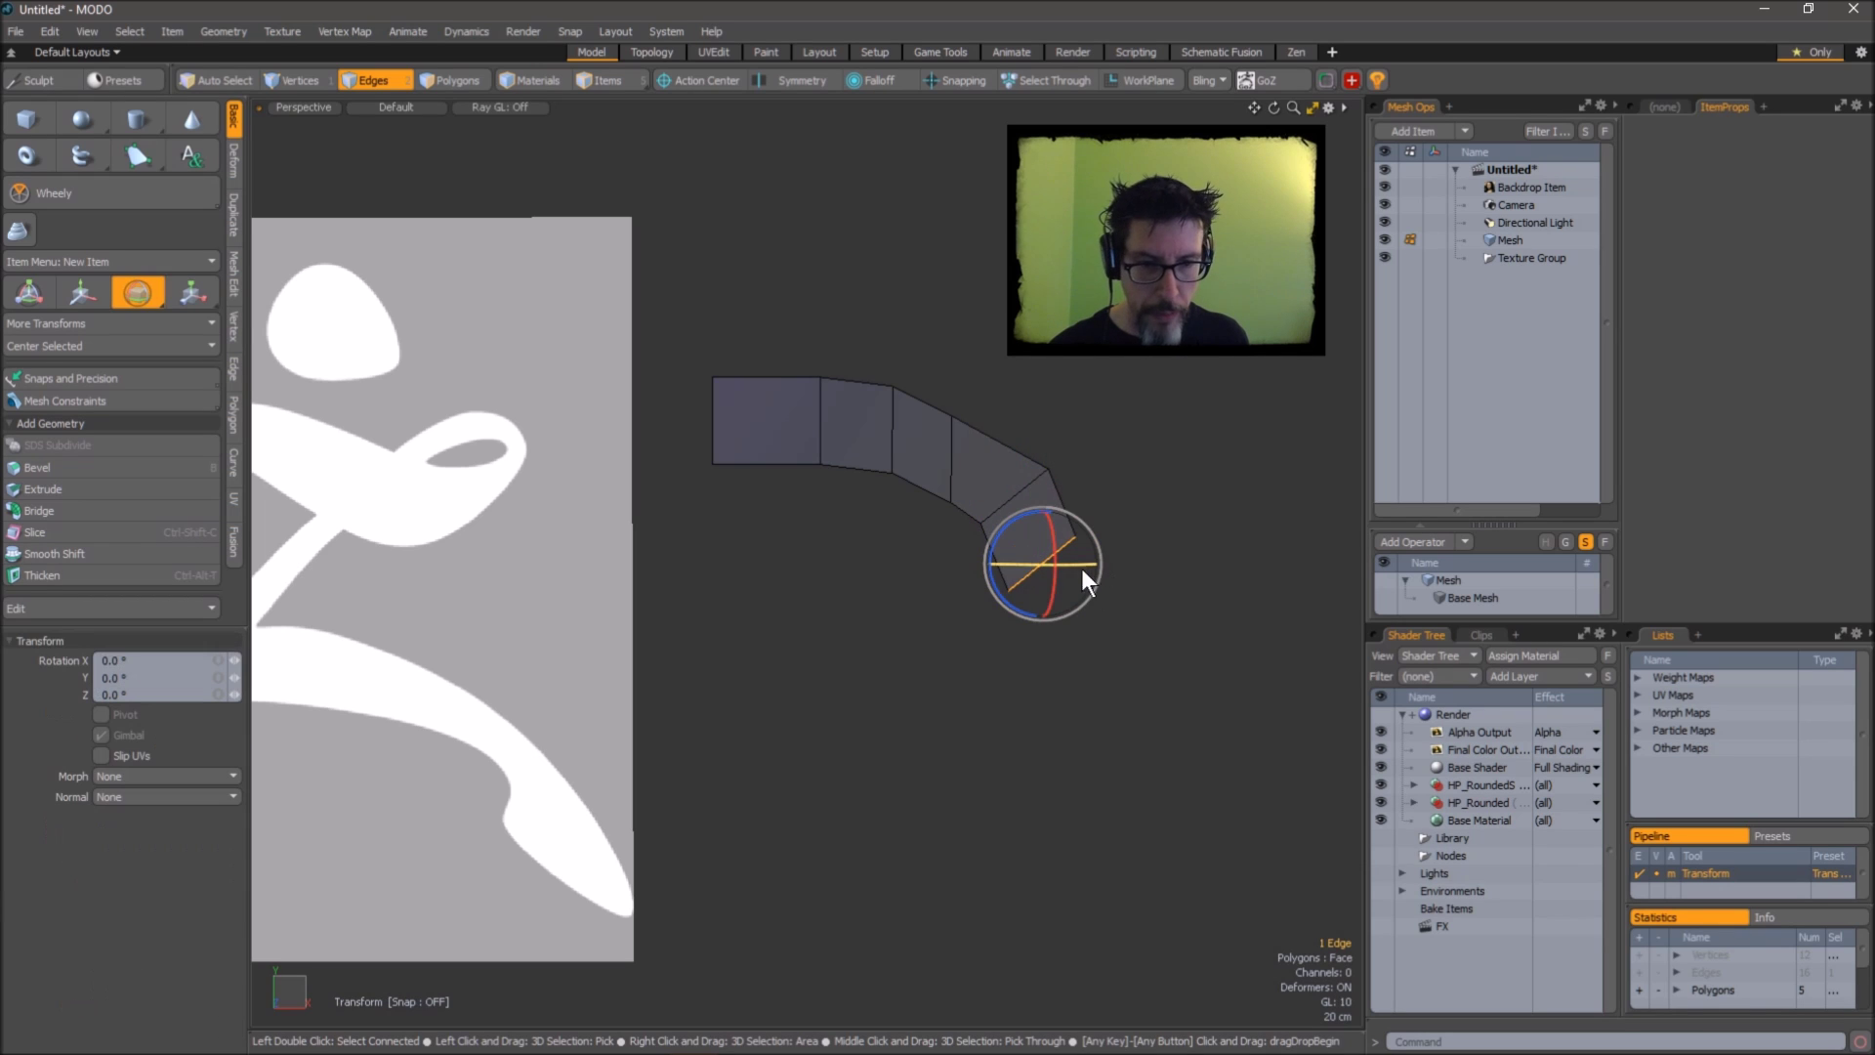
pyautogui.moveTo(1021, 619); pyautogui.dragTo(1004, 610)
pyautogui.press('Escape')
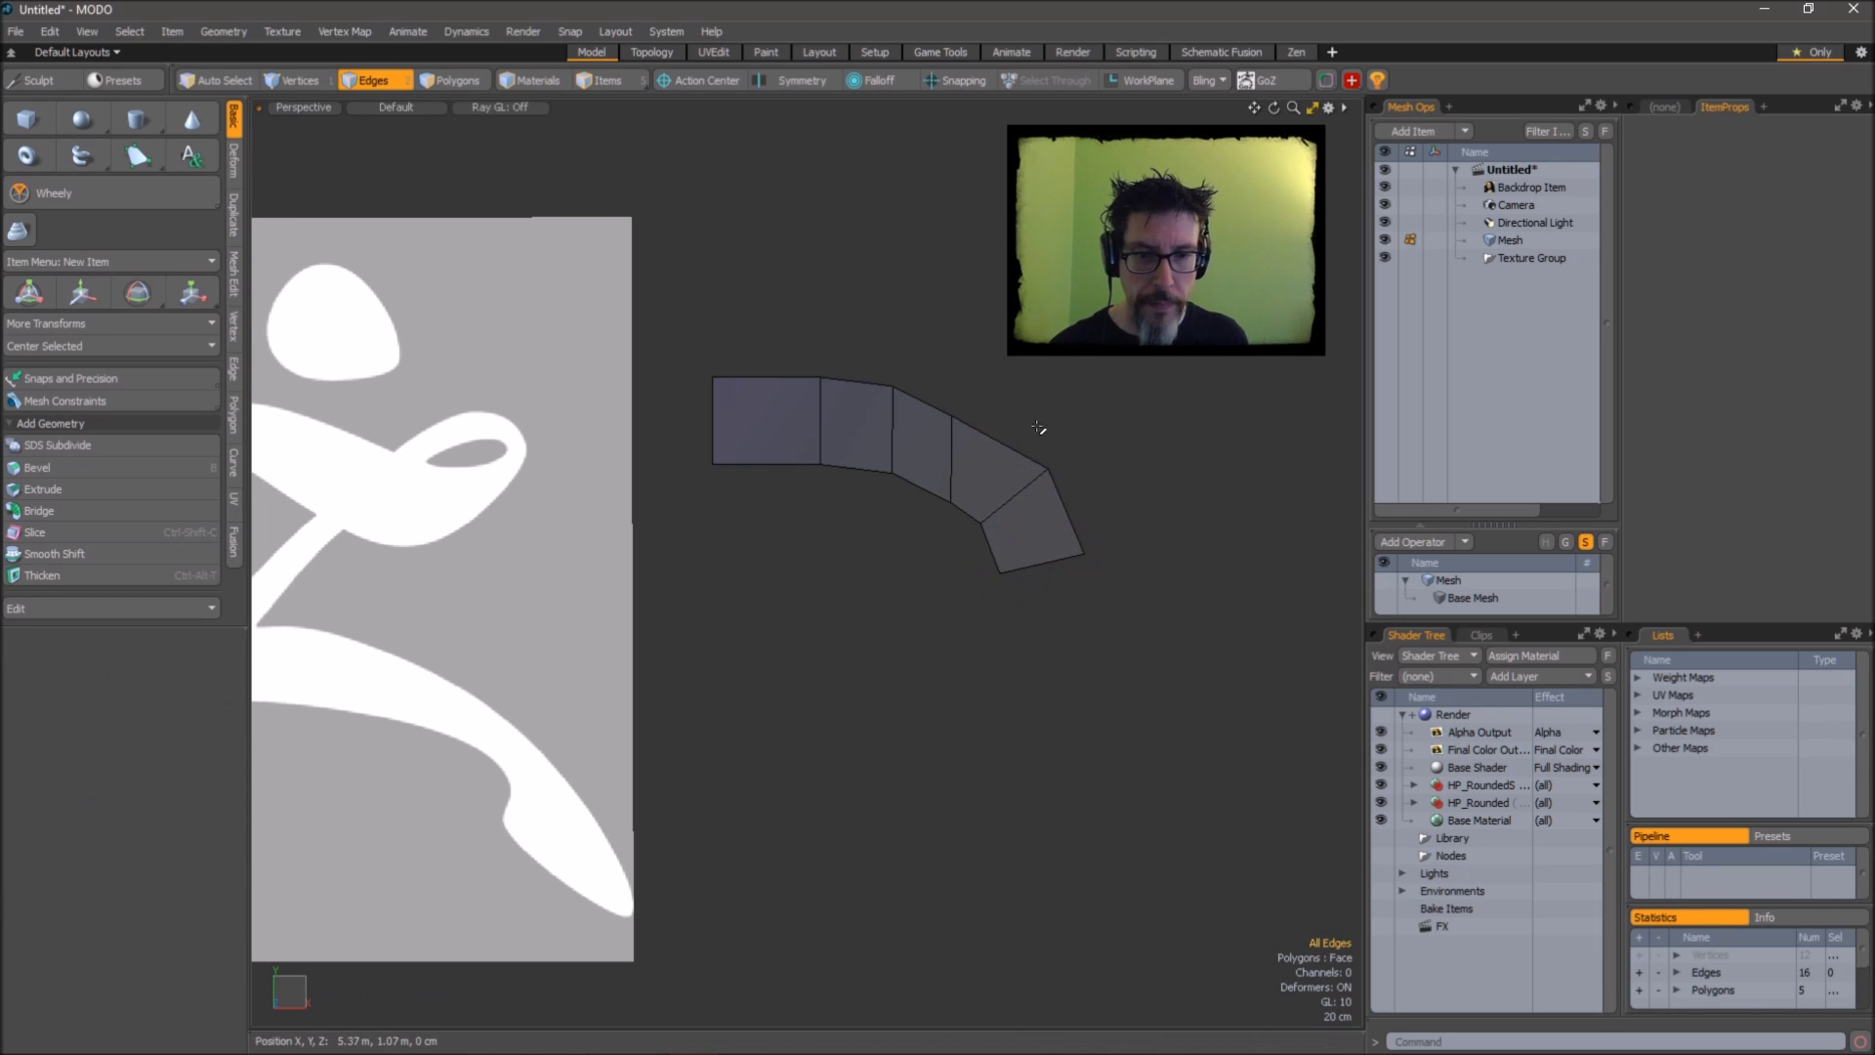
# Select all polygons of the curved strip and delete them.
pyautogui.keyDown('alt'); pyautogui.moveTo(994, 364); pyautogui.dragTo(968, 354); pyautogui.keyUp('alt')
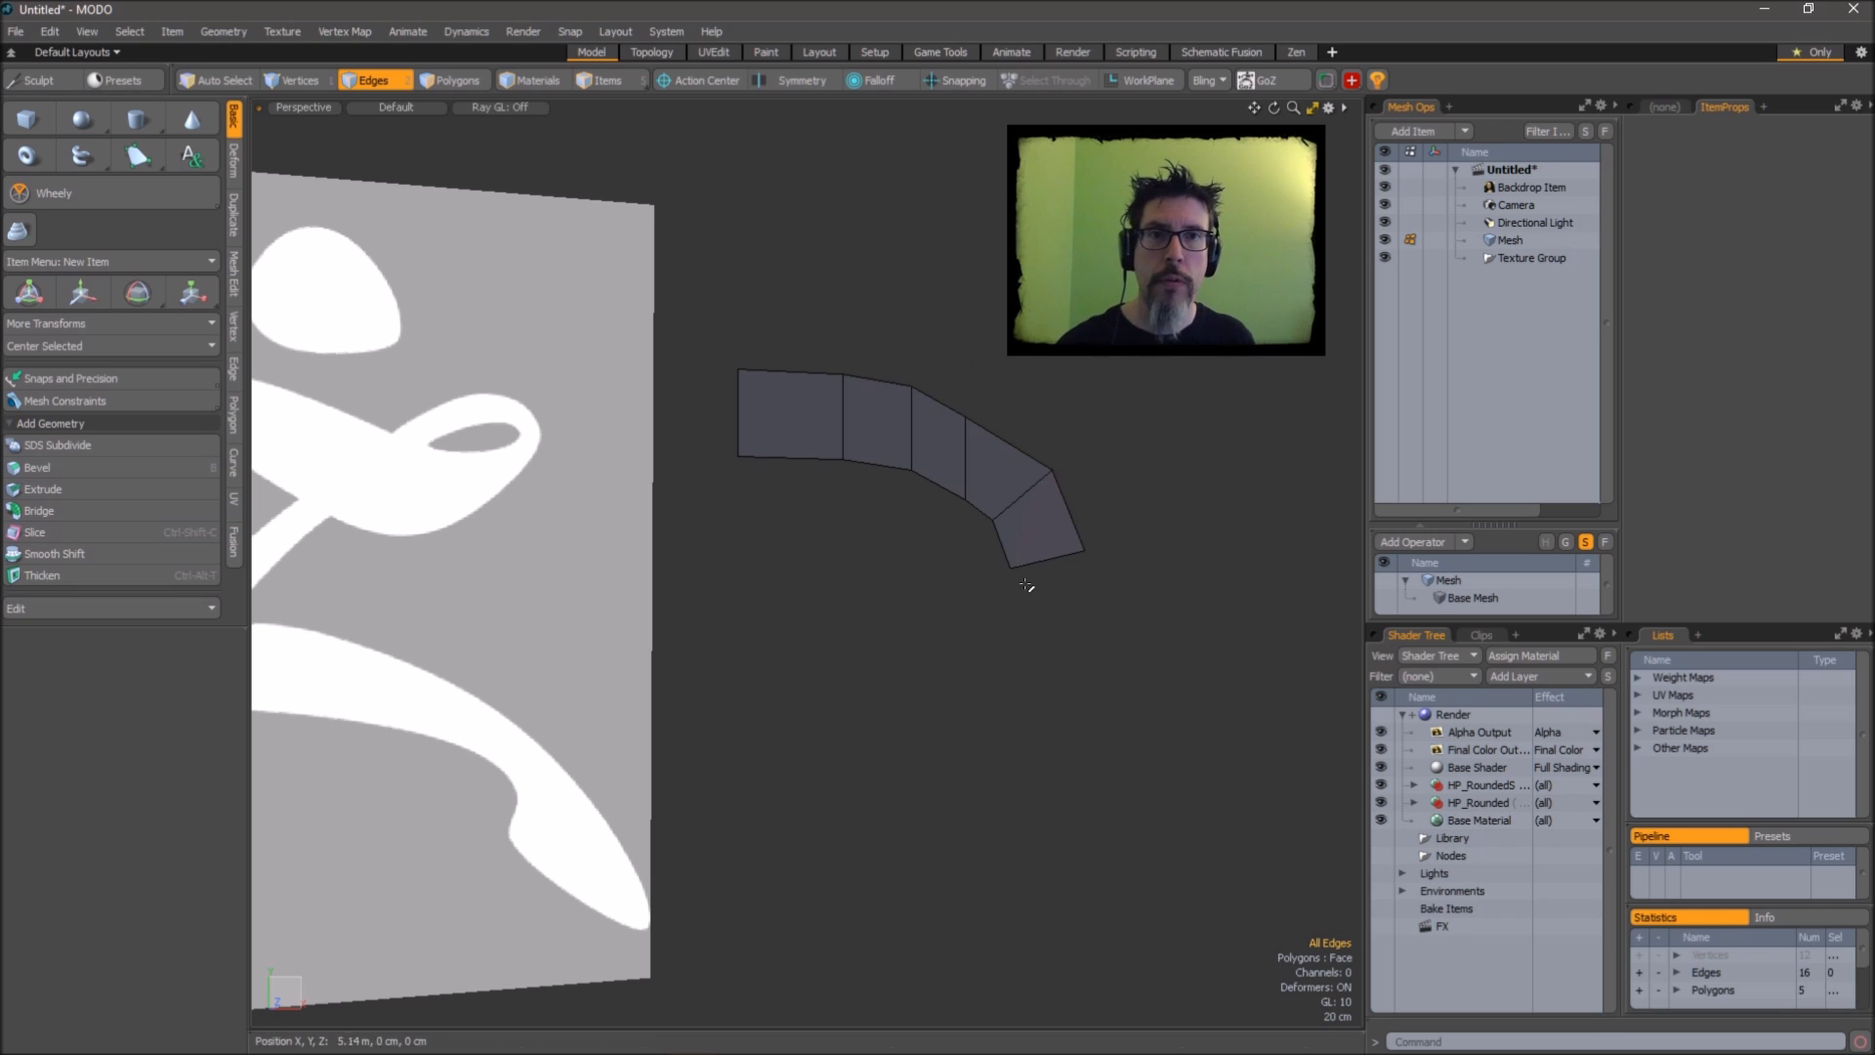
pyautogui.keyDown('alt'); pyautogui.moveTo(1117, 469); pyautogui.dragTo(933, 489); pyautogui.keyUp('alt')
pyautogui.press('3')
pyautogui.doubleClick(940, 490)
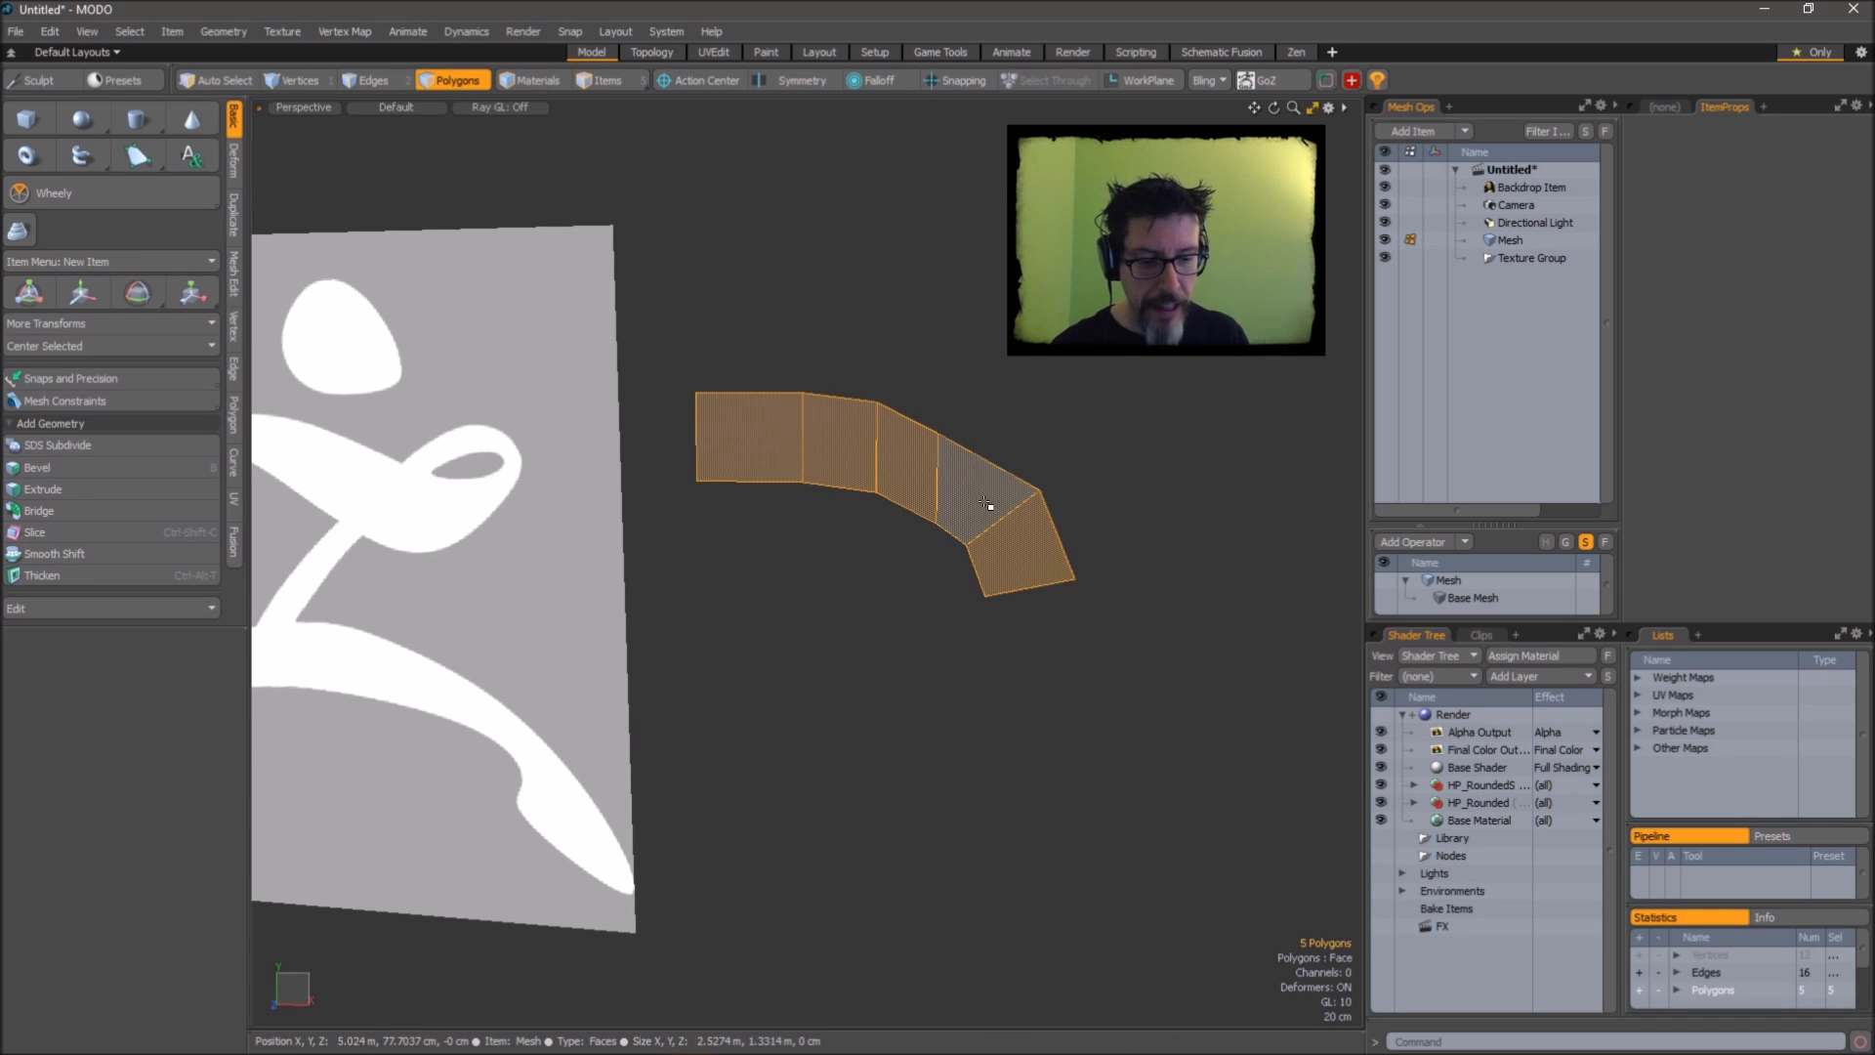
pyautogui.press('Delete')
# Draw a small flat square with the Cube tool over the upper arm stroke of the backdrop logo.
pyautogui.keyDown('alt'); pyautogui.keyDown('shift'); pyautogui.moveTo(810, 408); pyautogui.dragTo(781, 413); pyautogui.keyUp('shift'); pyautogui.keyUp('alt')
pyautogui.moveTo(575, 397)
pyautogui.keyDown('alt'); pyautogui.keyDown('shift'); pyautogui.mouseDown()
pyautogui.moveTo(1016, 410)
pyautogui.moveTo(1129, 433)
pyautogui.mouseUp(); pyautogui.keyUp('shift'); pyautogui.keyUp('alt')
pyautogui.moveTo(860, 430)
pyautogui.keyDown('alt'); pyautogui.keyDown('shift'); pyautogui.mouseDown()
pyautogui.moveTo(933, 448)
pyautogui.moveTo(854, 426)
pyautogui.moveTo(873, 400)
pyautogui.moveTo(808, 401)
pyautogui.mouseUp(); pyautogui.keyUp('shift'); pyautogui.keyUp('alt')
pyautogui.scroll(3, 855, 428)
pyautogui.scroll(-2, 879, 407)
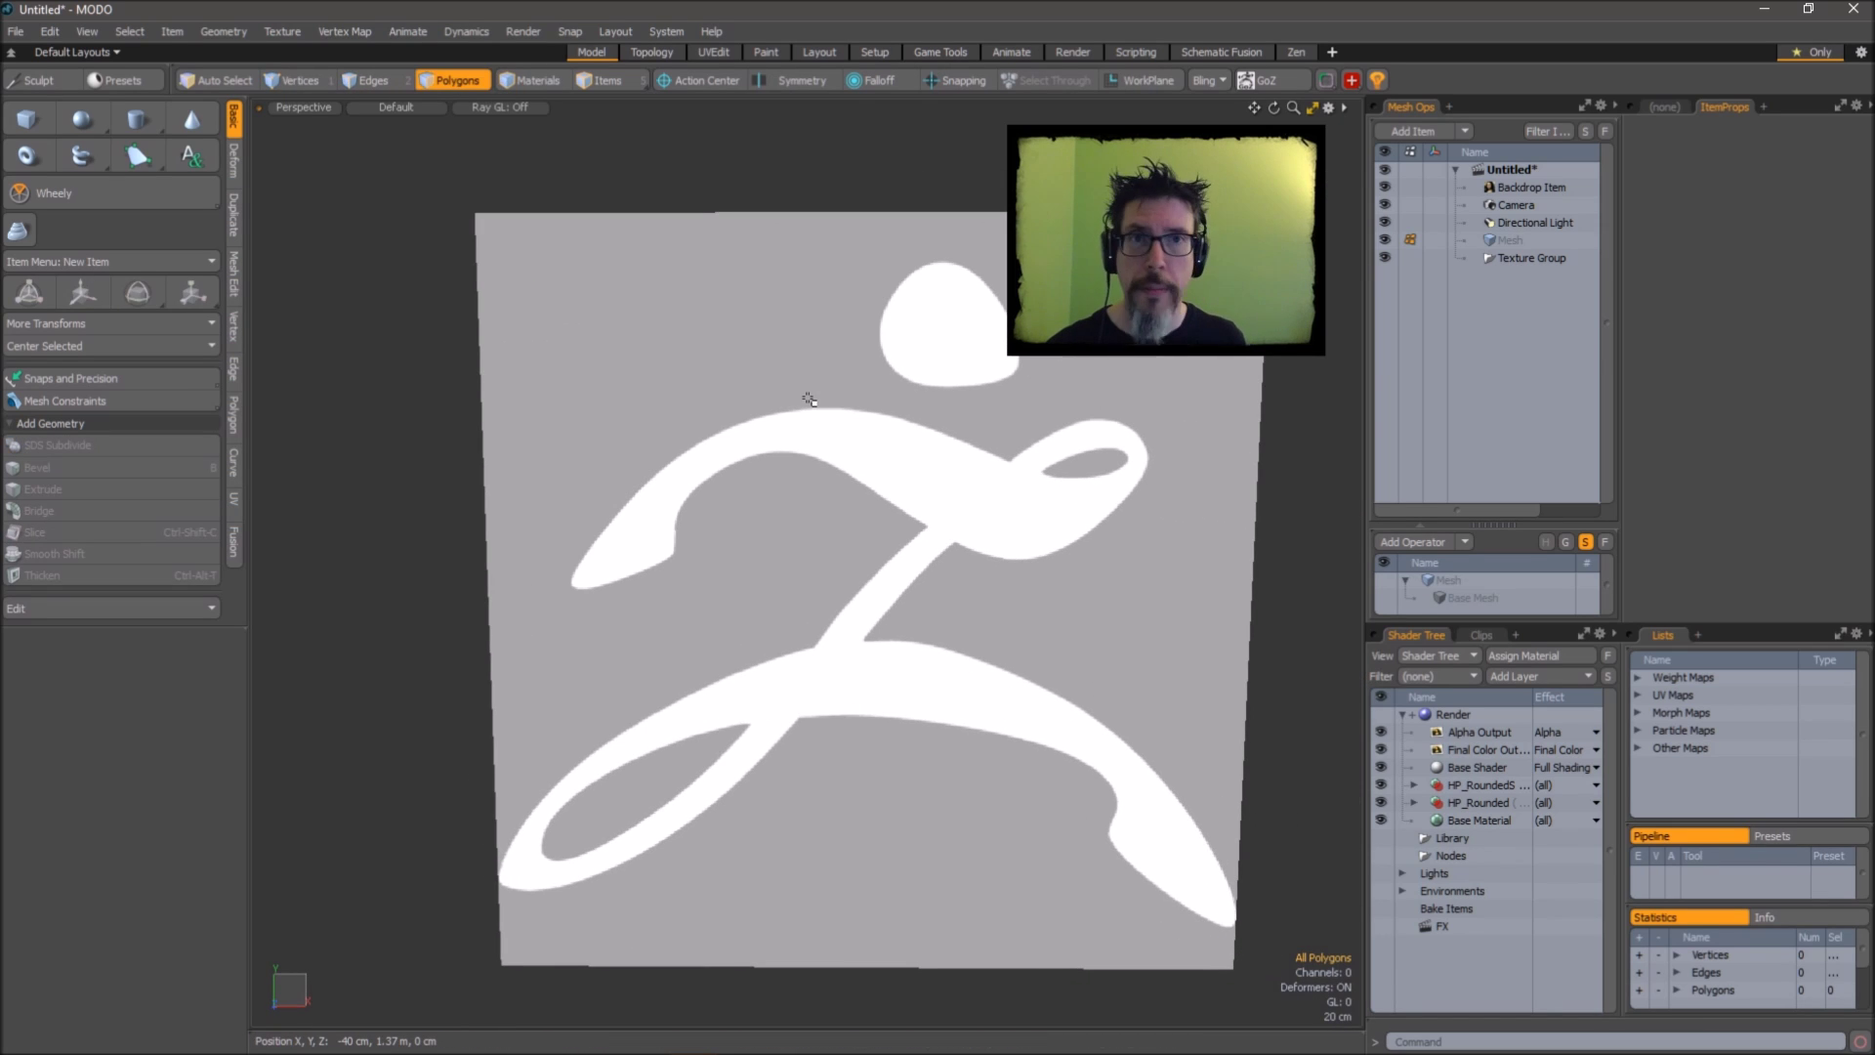
pyautogui.keyDown('alt'); pyautogui.moveTo(809, 402); pyautogui.dragTo(850, 466); pyautogui.keyUp('alt')
pyautogui.hotkey('ctrl', '1')
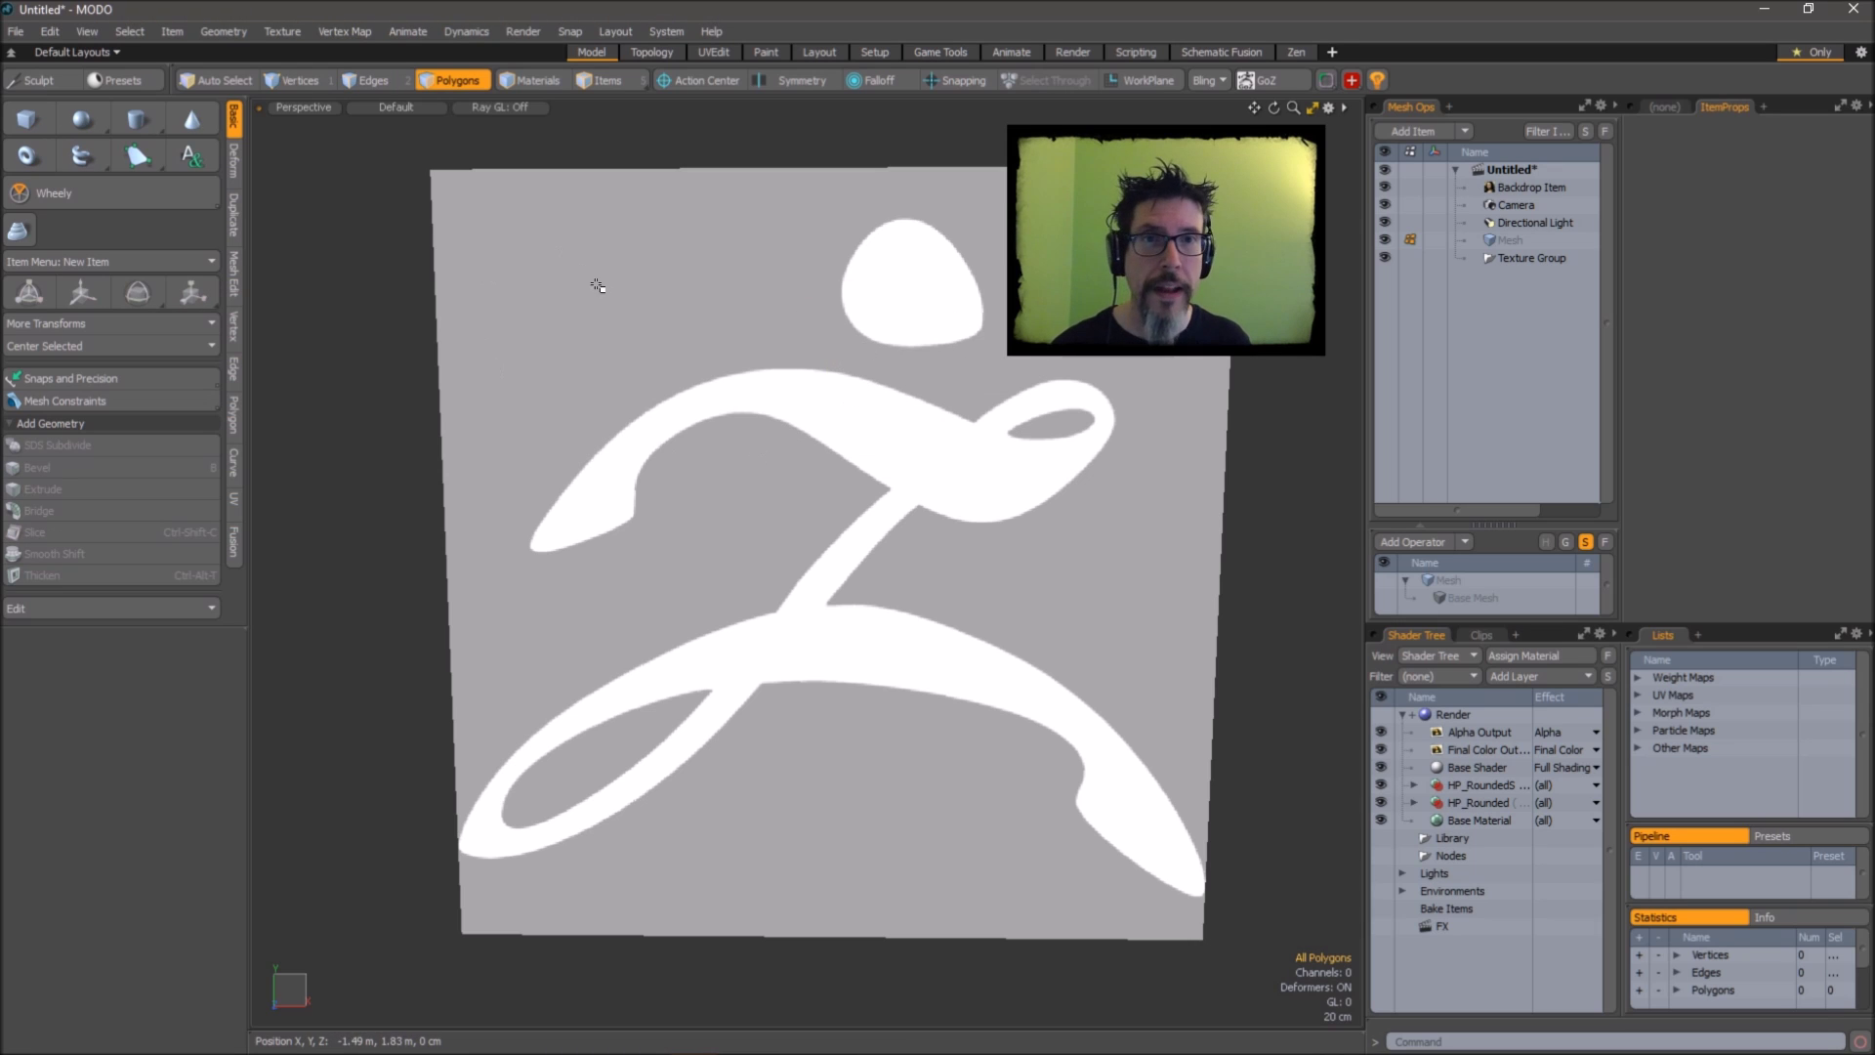
pyautogui.click(27, 118)
pyautogui.moveTo(695, 264)
pyautogui.keyDown('alt'); pyautogui.mouseDown()
pyautogui.moveTo(822, 380)
pyautogui.moveTo(829, 362)
pyautogui.mouseUp(); pyautogui.keyUp('alt')
pyautogui.moveTo(750, 305)
pyautogui.mouseDown()
pyautogui.moveTo(810, 364)
pyautogui.moveTo(855, 361)
pyautogui.moveTo(857, 388)
pyautogui.mouseUp()
pyautogui.press('q')
# Activate the Topology Pen and set its background Geometry Constraint to Off.
pyautogui.hotkey('ctrl', 'shift', 'space')
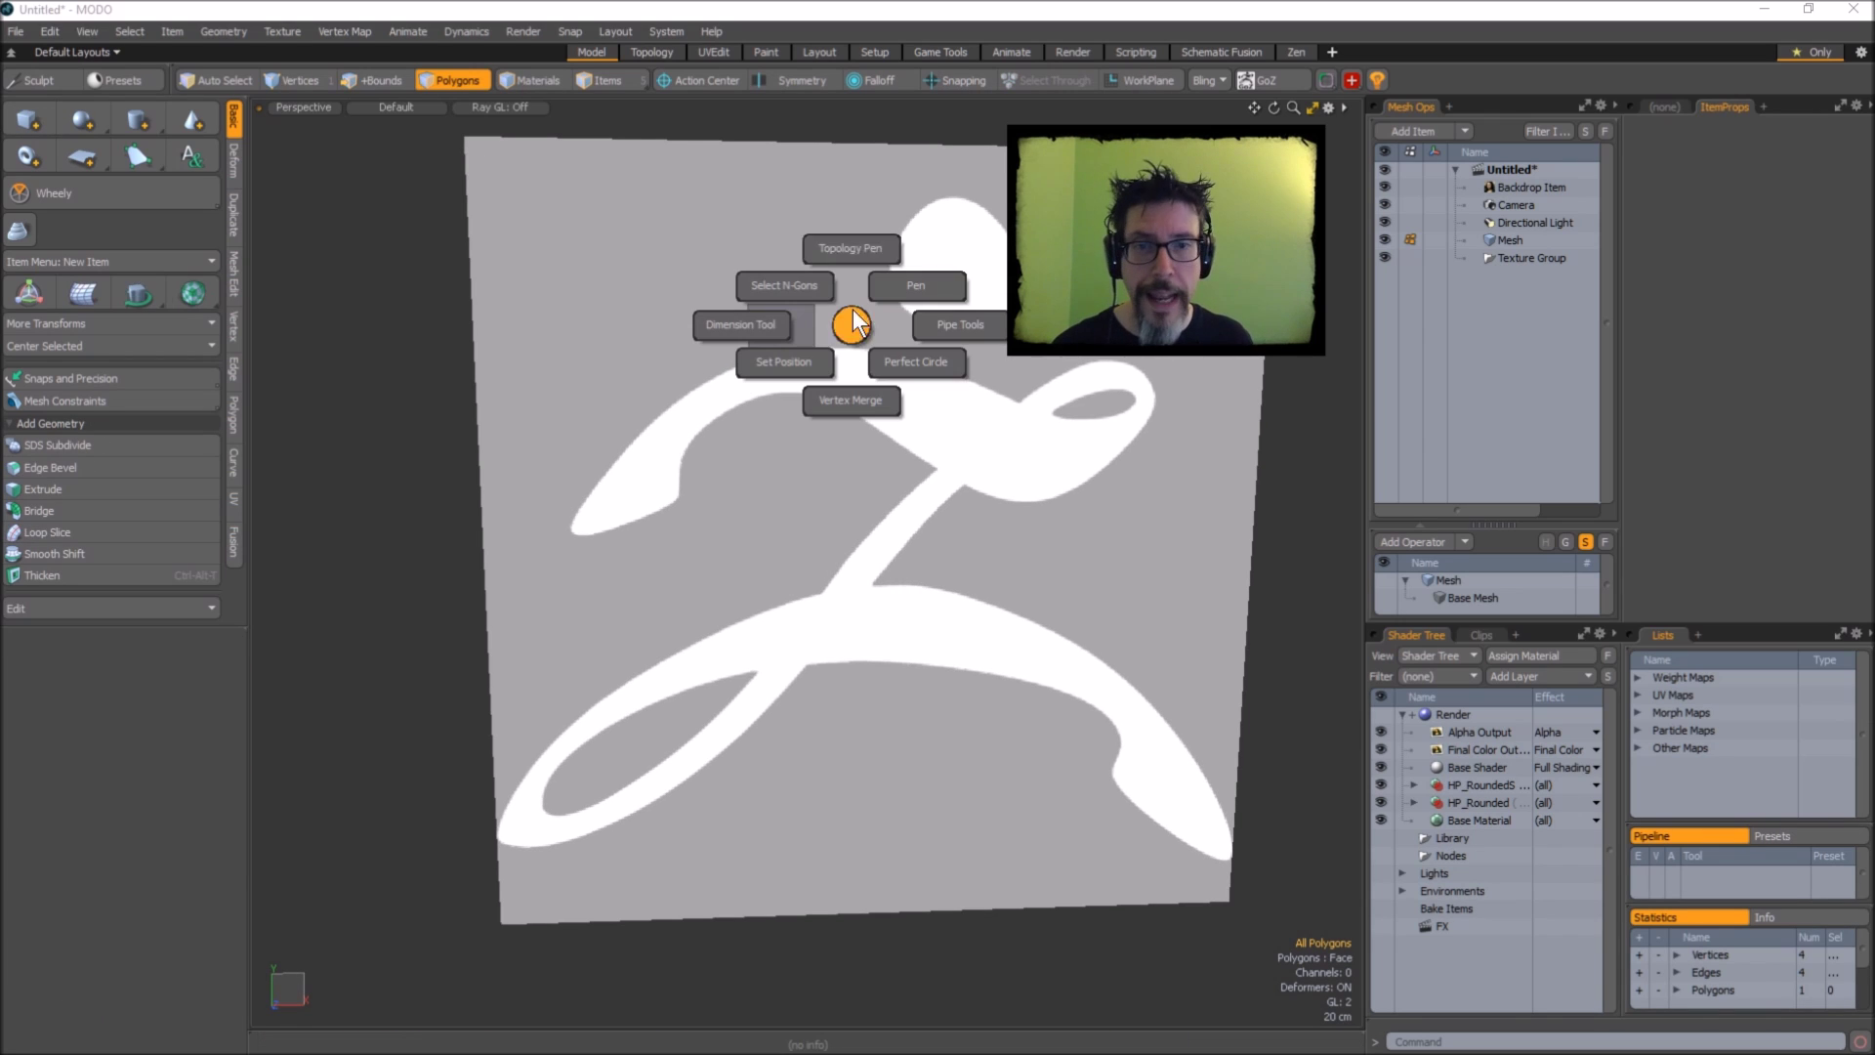
pyautogui.click(850, 249)
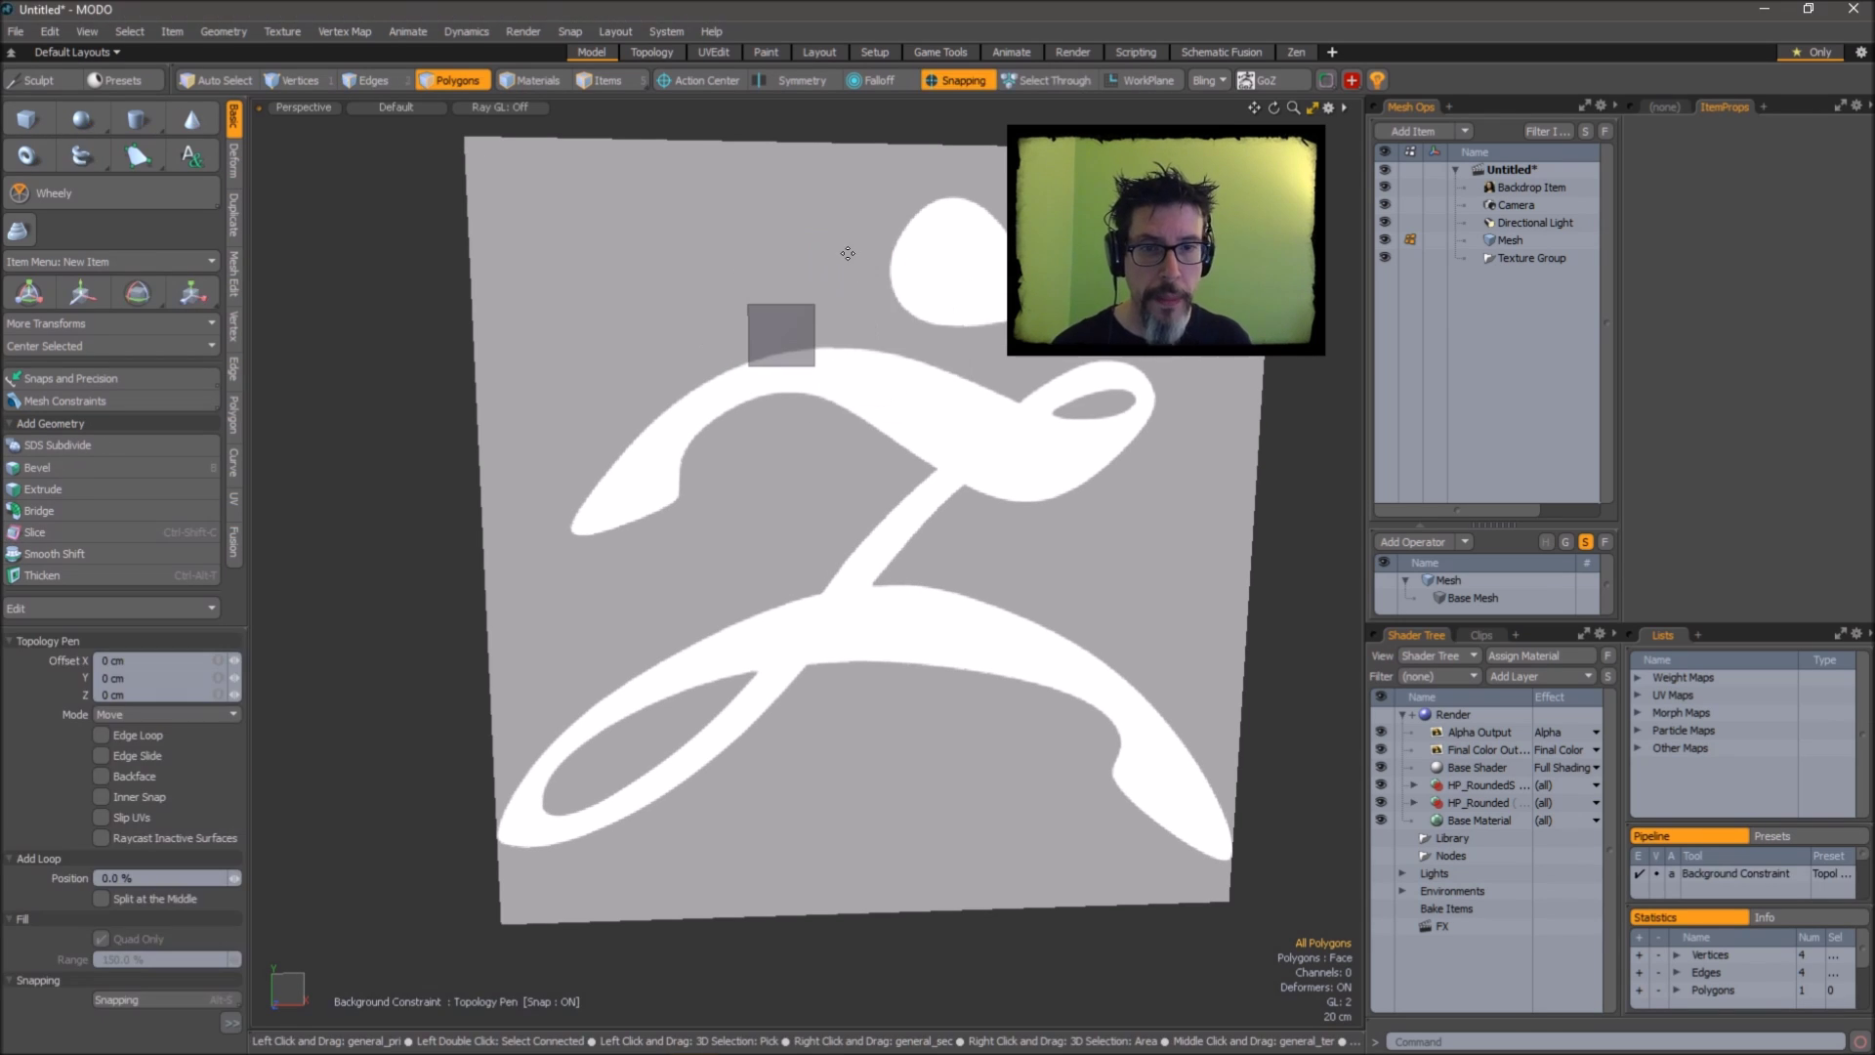
pyautogui.keyDown('ctrl'); pyautogui.keyDown('alt'); pyautogui.moveTo(794, 345); pyautogui.dragTo(786, 510); pyautogui.keyUp('alt'); pyautogui.keyUp('ctrl')
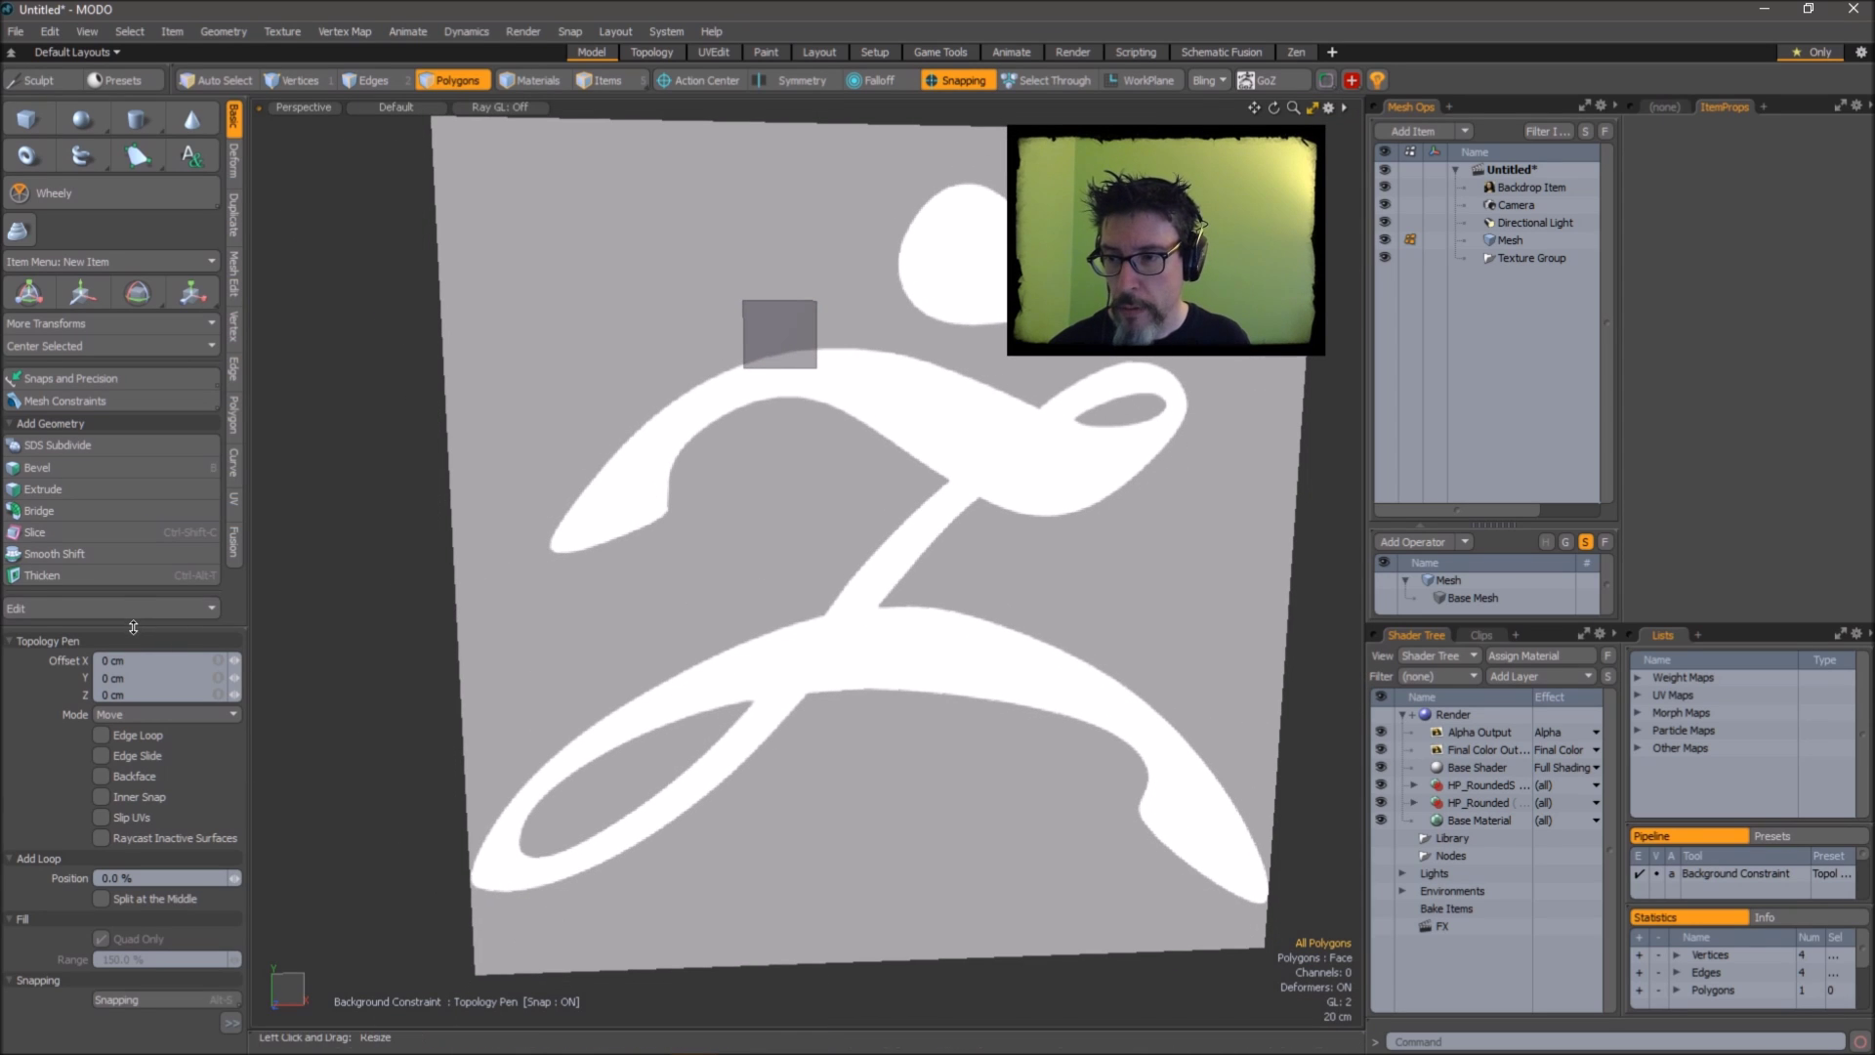
pyautogui.moveTo(144, 627); pyautogui.dragTo(145, 552)
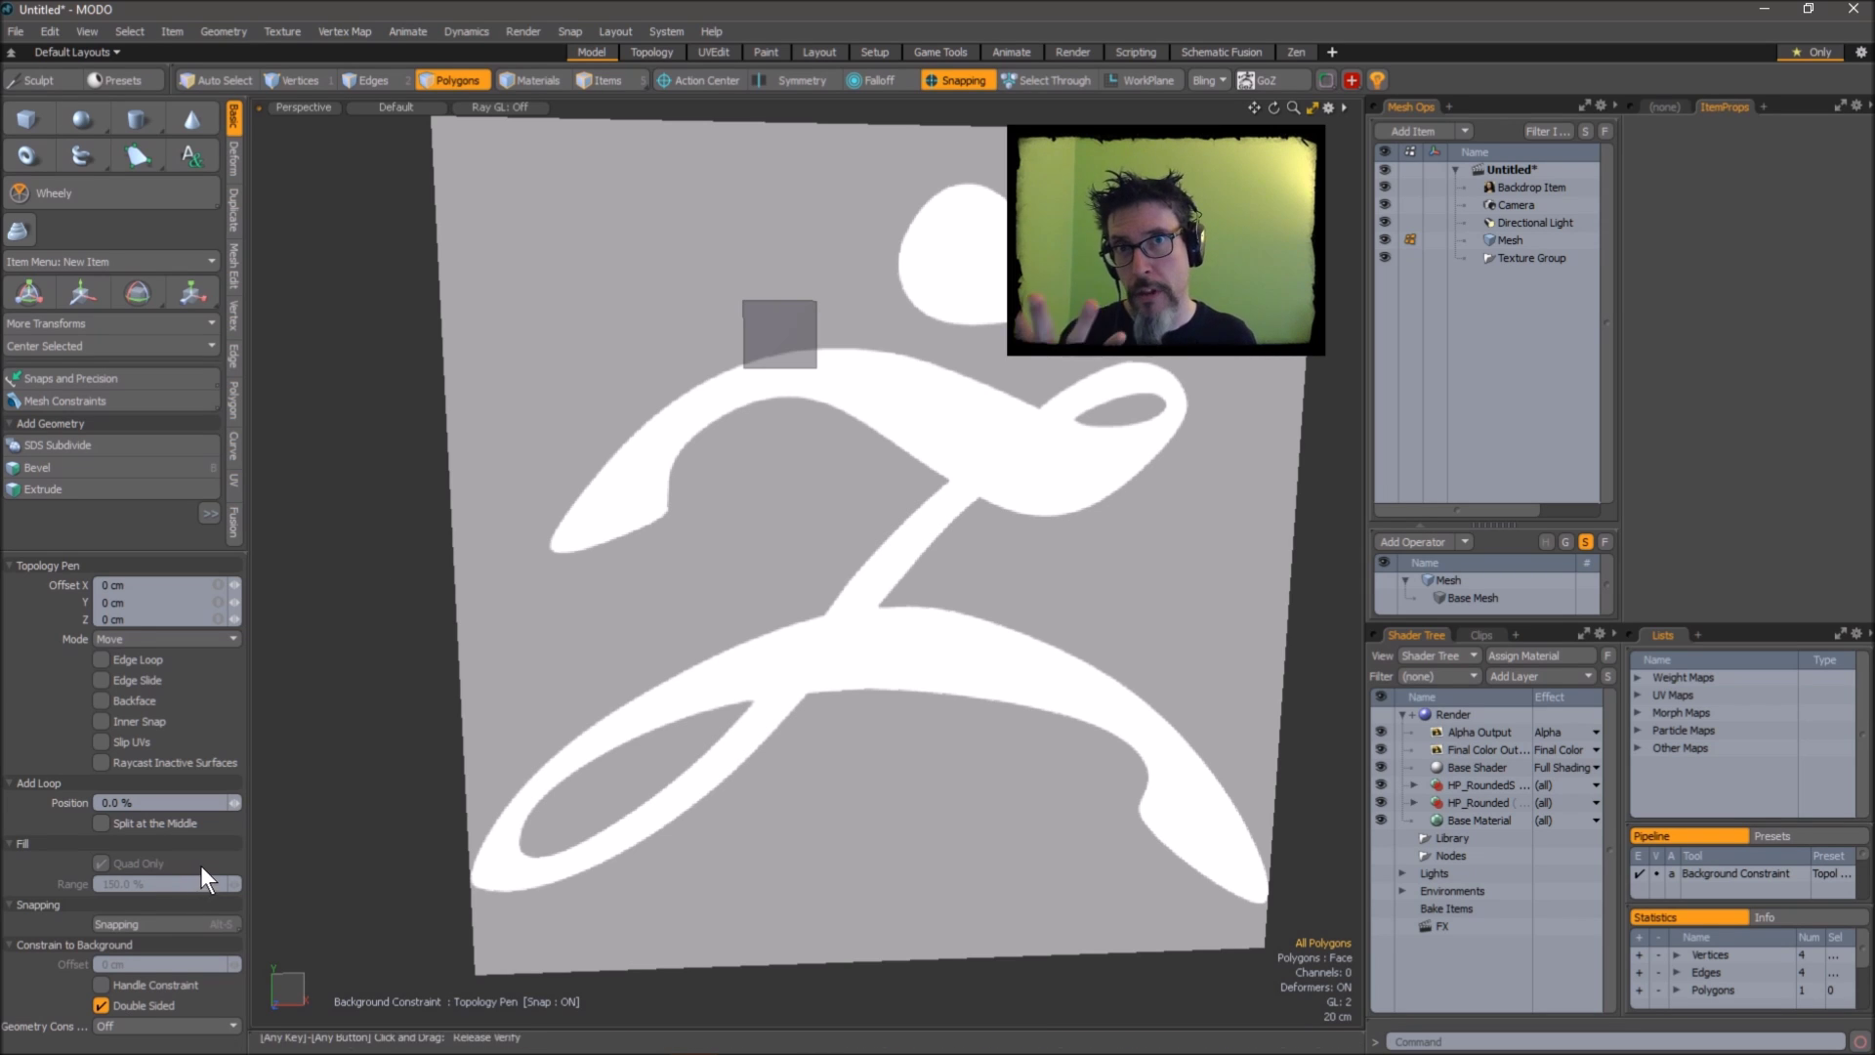
pyautogui.click(131, 1027)
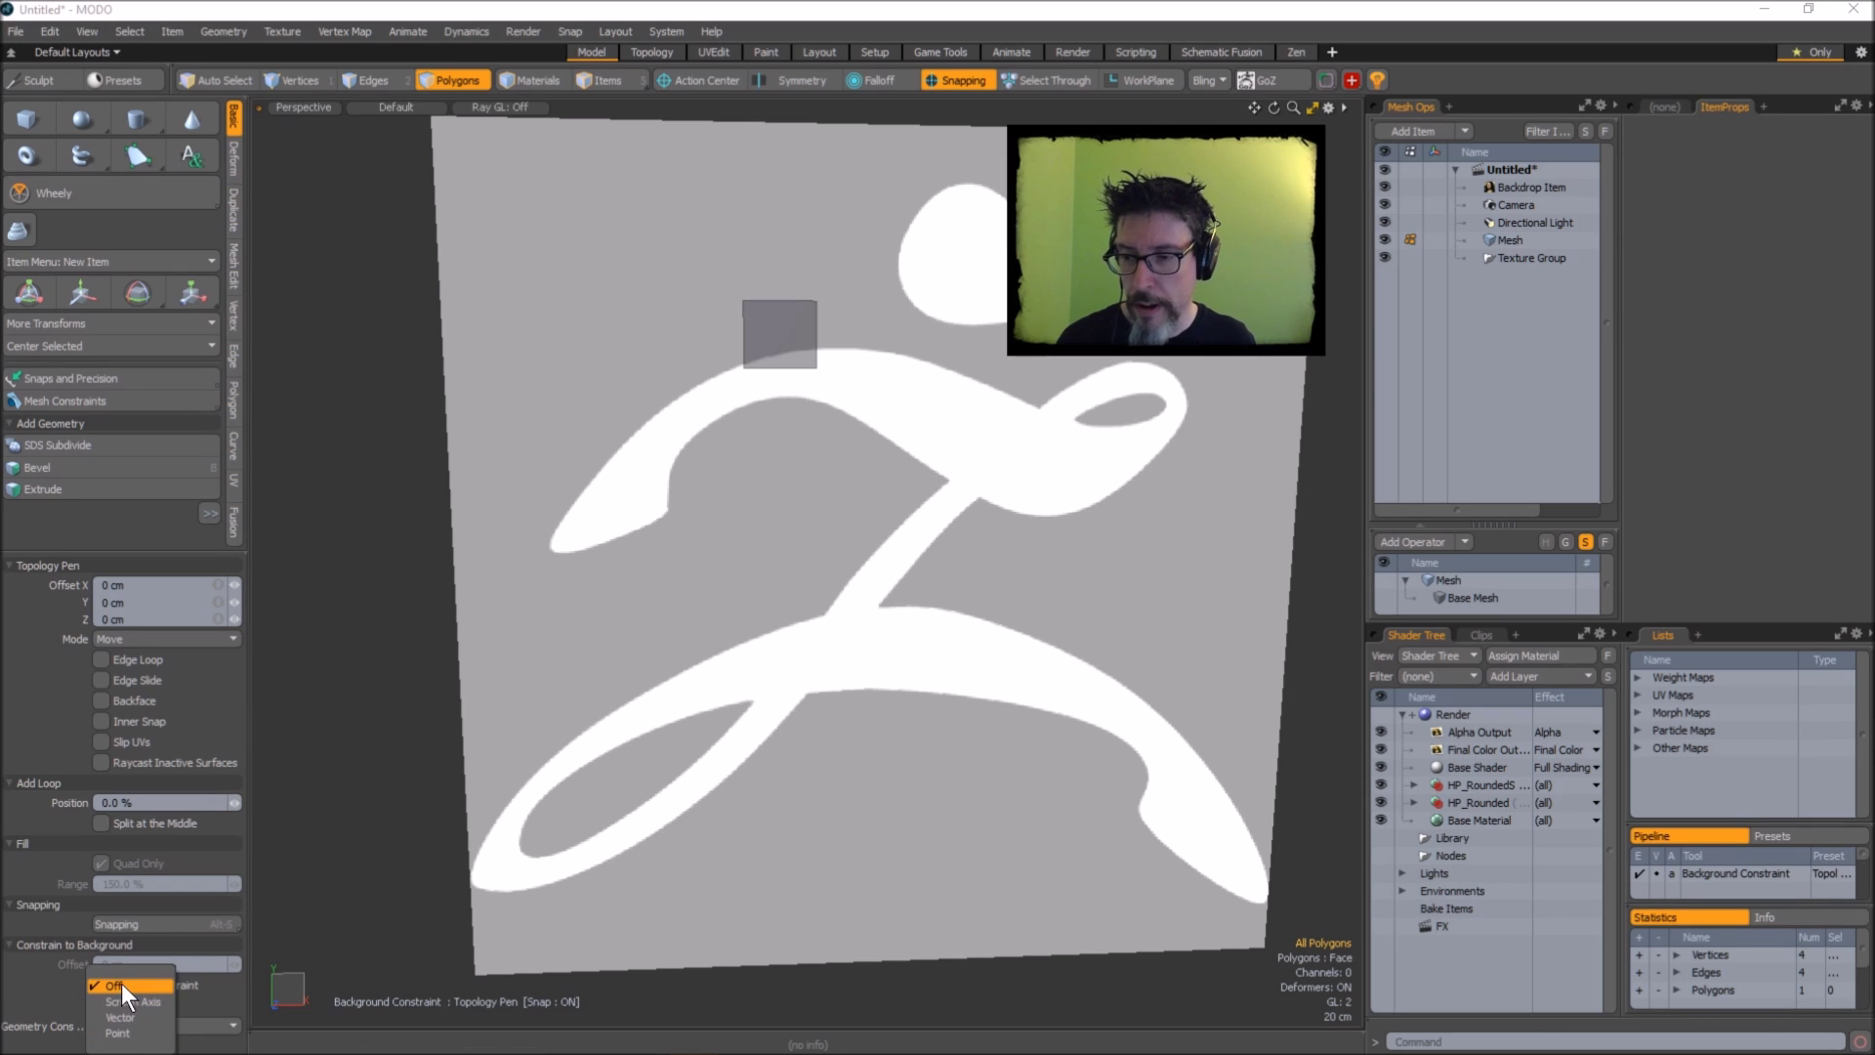
pyautogui.click(121, 984)
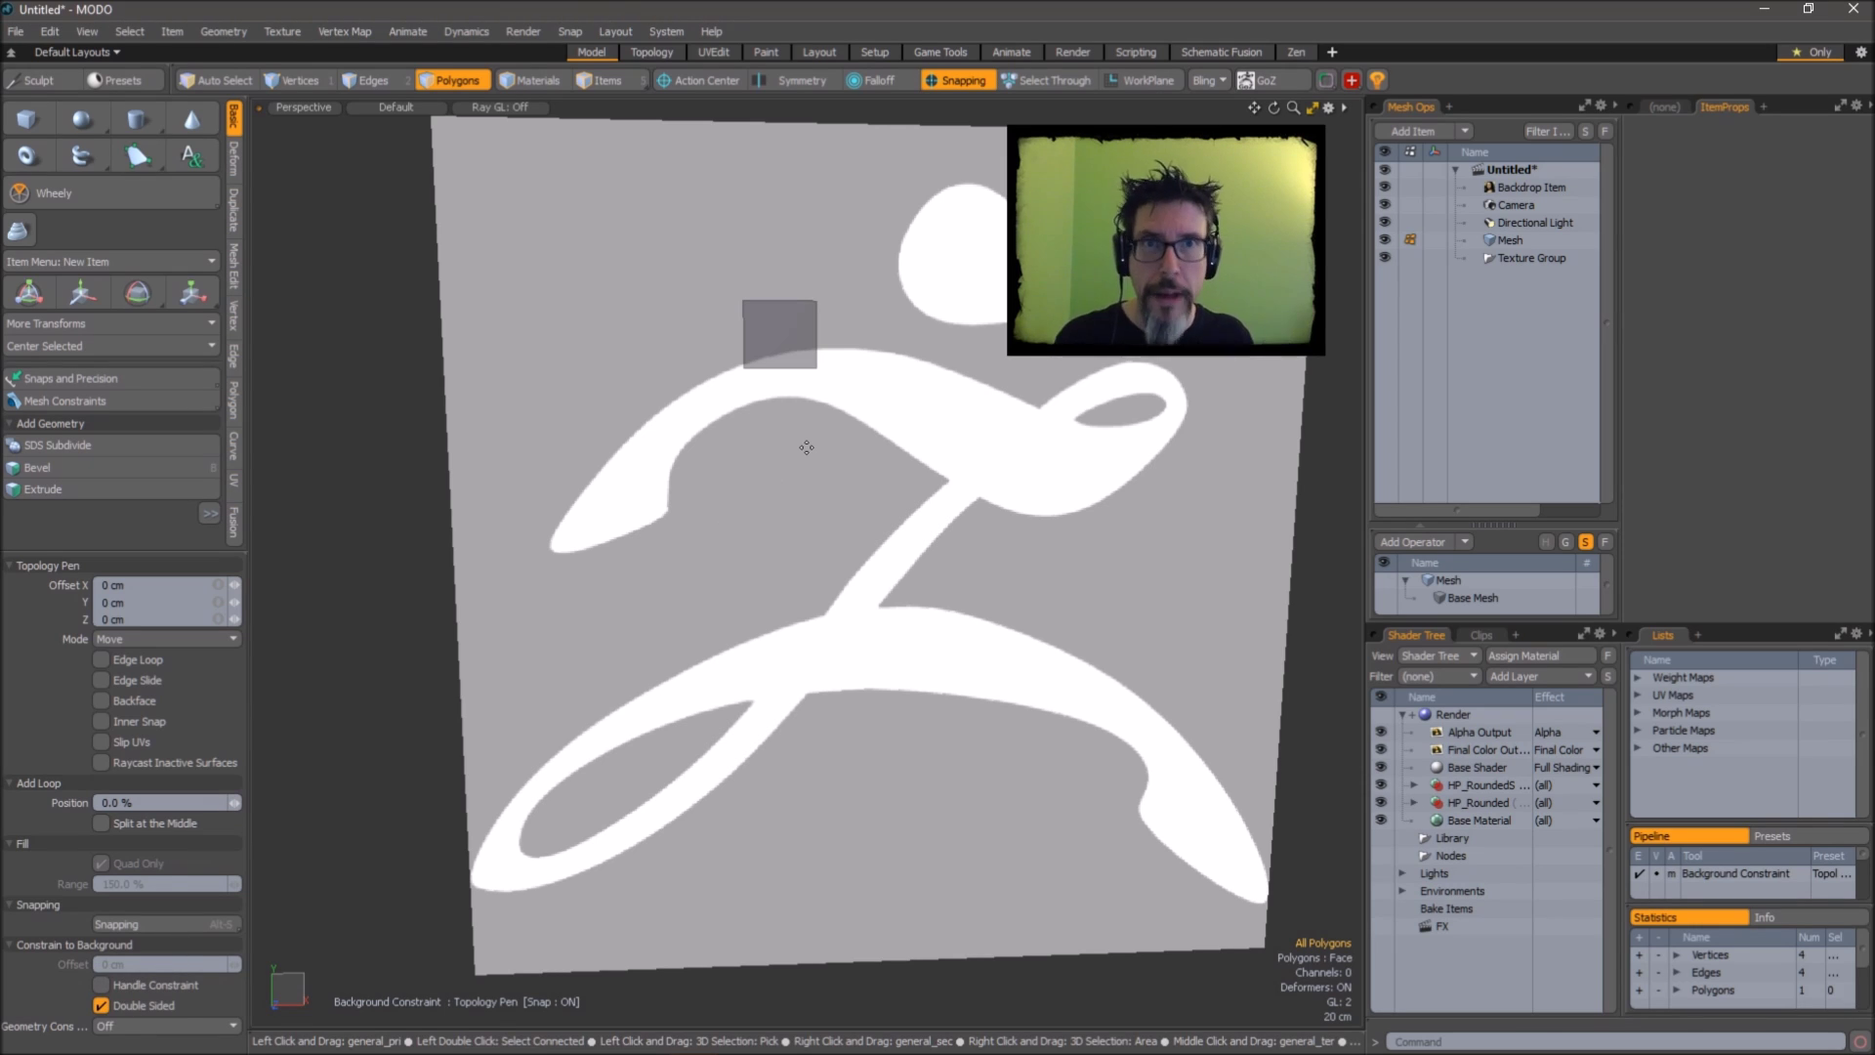
# Reposition the square's vertices with the Topology Pen to fit the outline of the logo's rear arm.
pyautogui.keyDown('alt'); pyautogui.keyDown('shift'); pyautogui.moveTo(877, 356); pyautogui.dragTo(870, 511); pyautogui.keyUp('shift'); pyautogui.keyUp('alt')
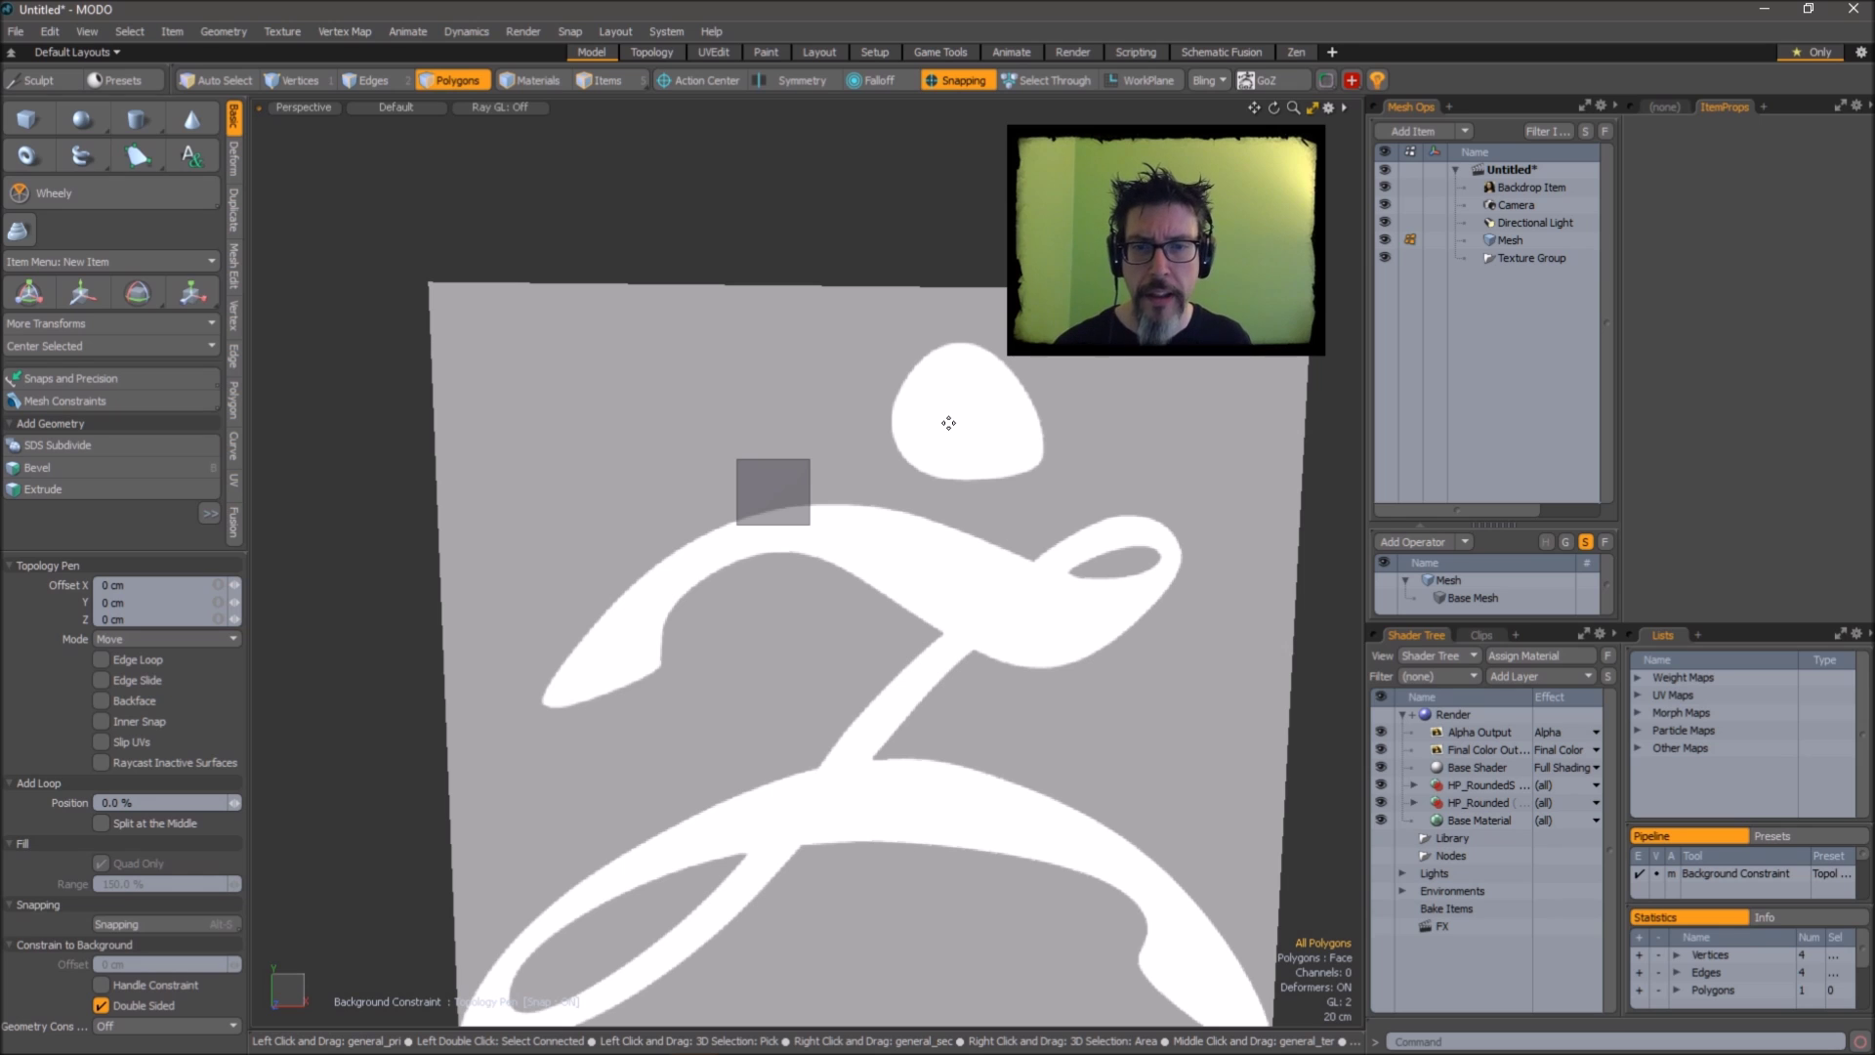
pyautogui.keyDown('alt'); pyautogui.moveTo(923, 562); pyautogui.dragTo(816, 525); pyautogui.keyUp('alt')
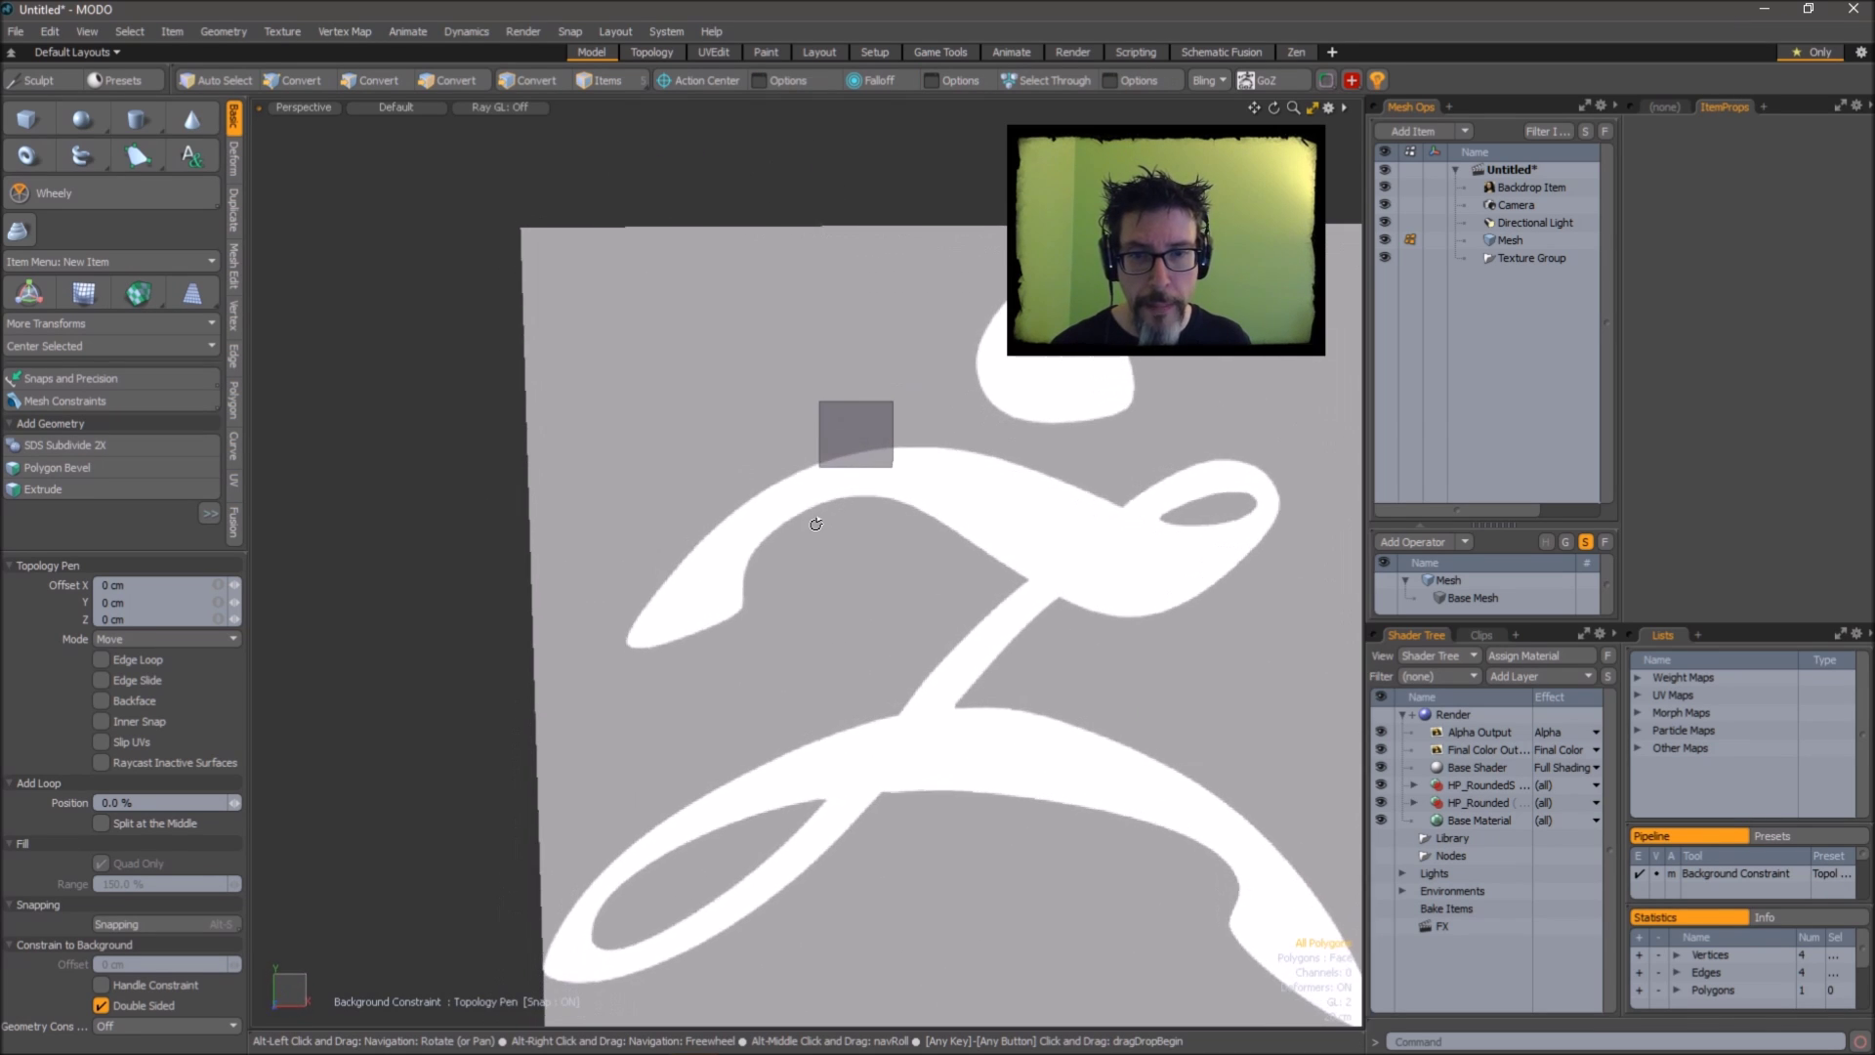
pyautogui.moveTo(852, 439); pyautogui.dragTo(744, 502)
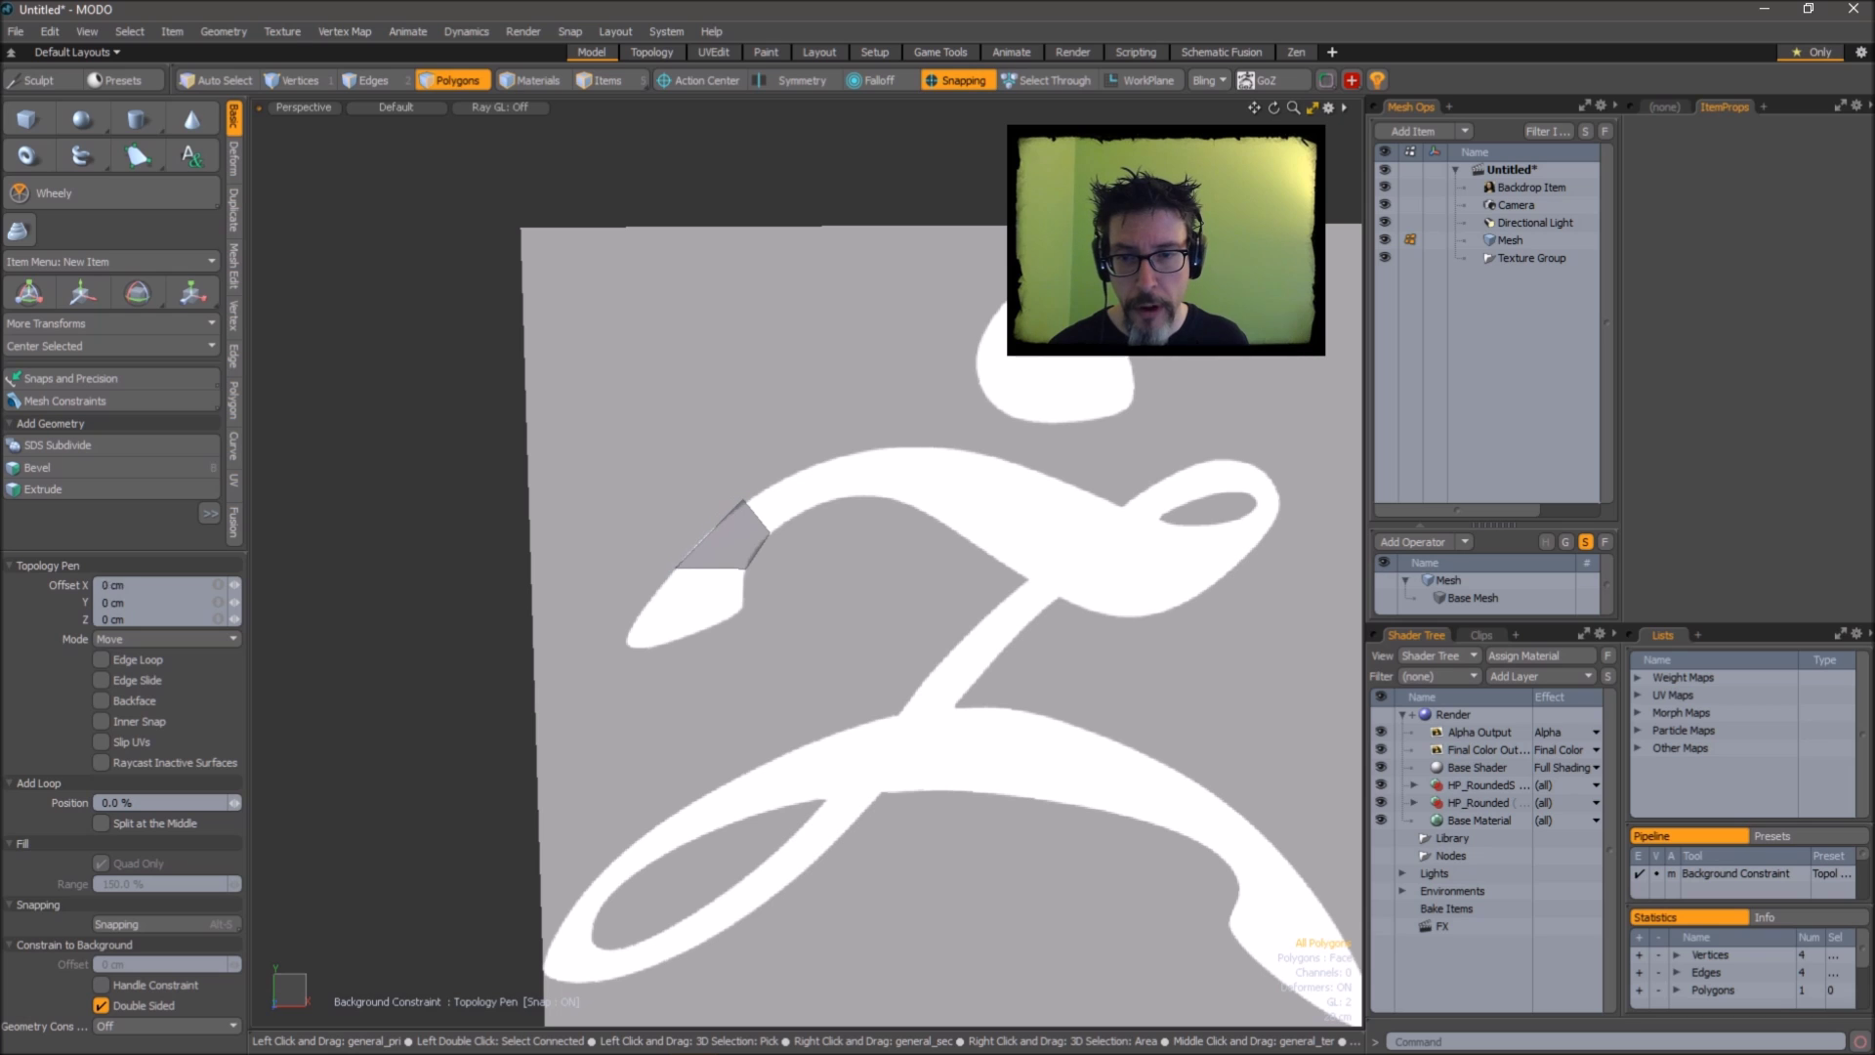
# Extend quads from the fitted polygon along the arm and over the upper side of the hand loop, aligning vertices to the outline.
pyautogui.moveTo(674, 567); pyautogui.dragTo(825, 488)
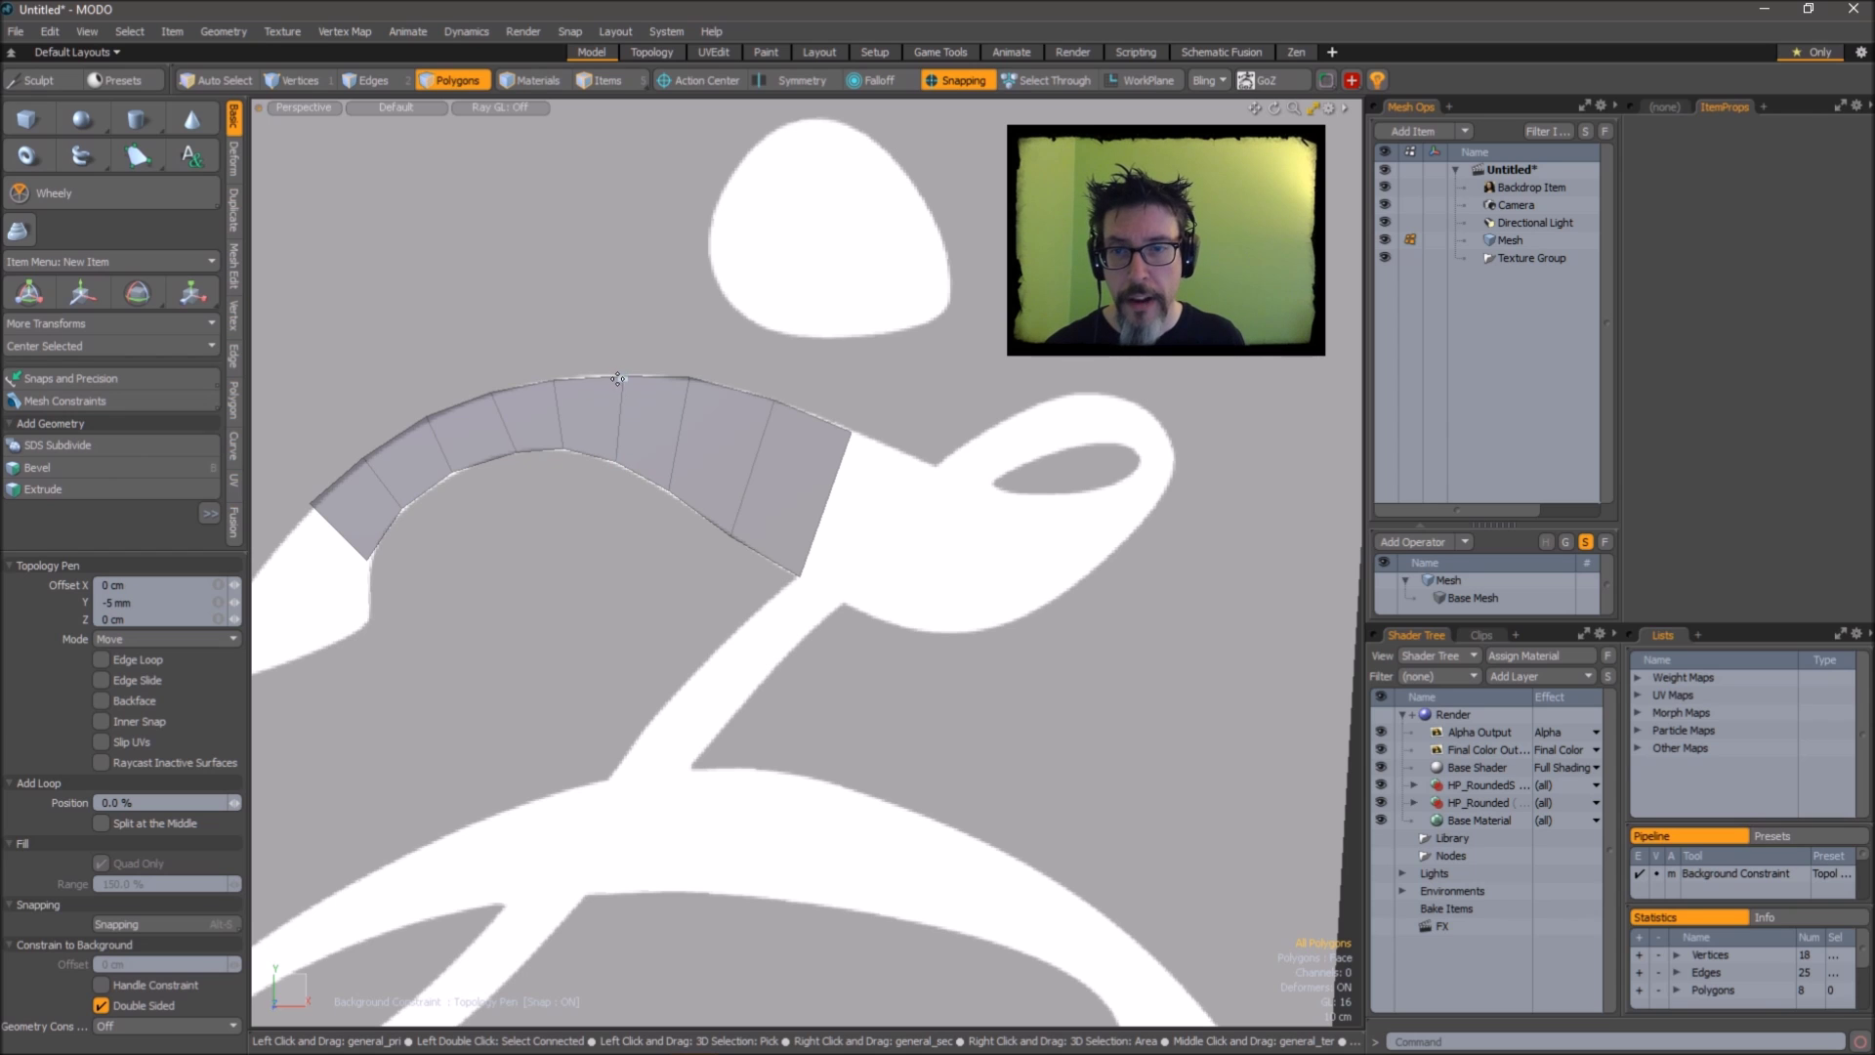
pyautogui.moveTo(855, 435)
pyautogui.keyDown('alt'); pyautogui.keyDown('shift'); pyautogui.mouseDown()
pyautogui.moveTo(732, 360)
pyautogui.moveTo(727, 422)
pyautogui.moveTo(832, 484)
pyautogui.mouseUp(); pyautogui.keyUp('shift'); pyautogui.keyUp('alt')
pyautogui.moveTo(787, 551); pyautogui.dragTo(778, 552)
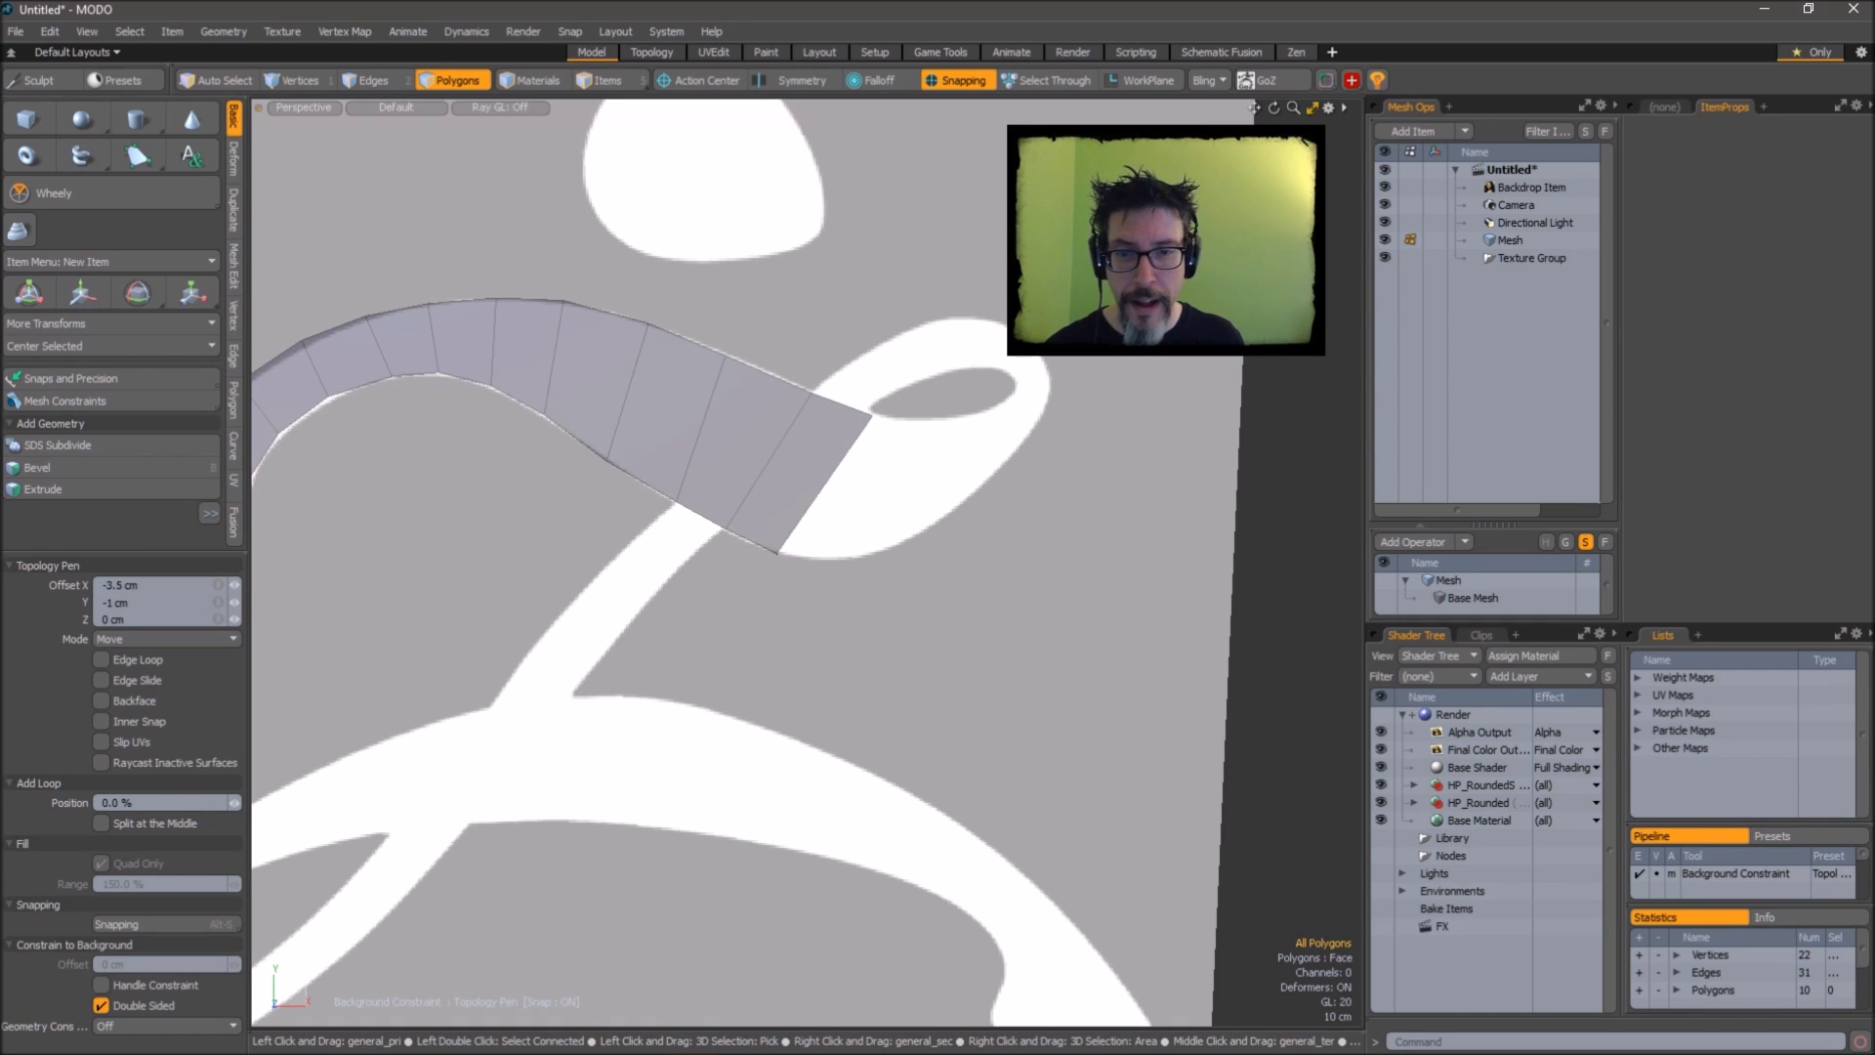
pyautogui.keyDown('shift'); pyautogui.moveTo(863, 432); pyautogui.dragTo(1006, 325); pyautogui.keyUp('shift')
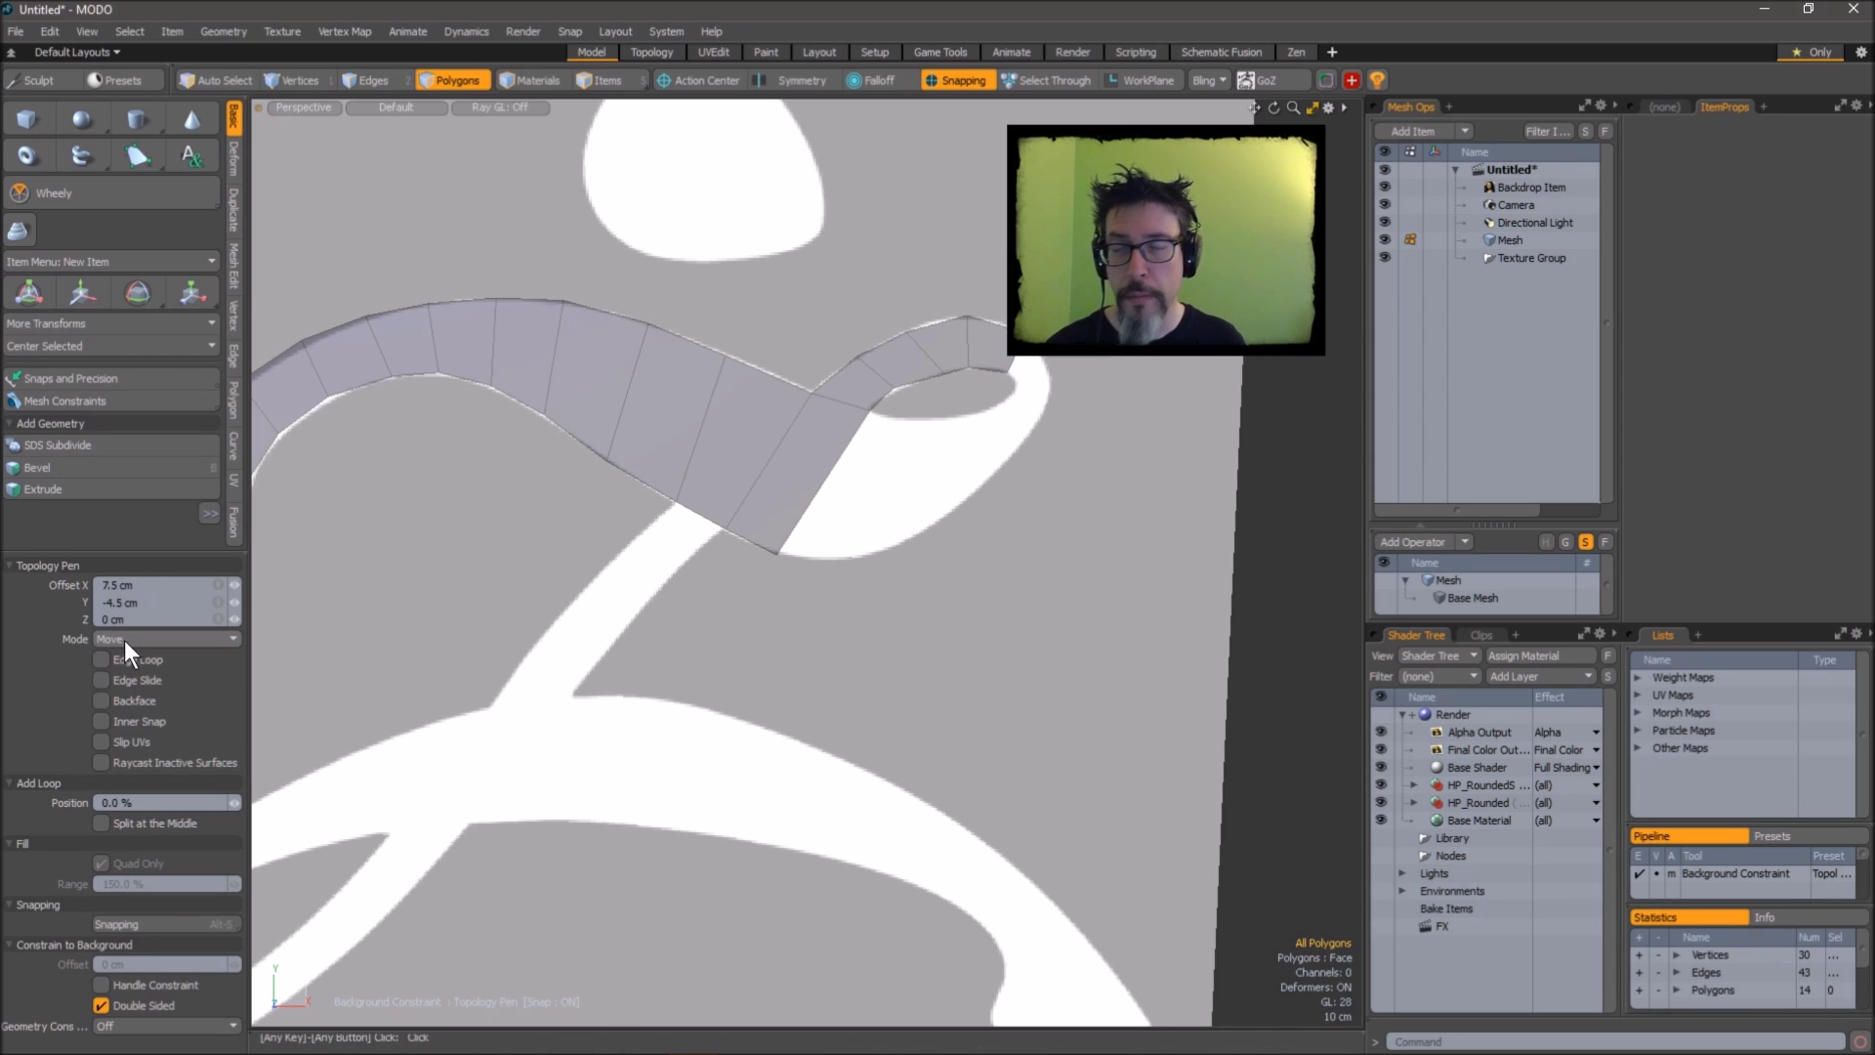
# Extend quads around the tip and lower side of the hand loop and join them to the arm, fitting the outline.
pyautogui.keyDown('shift'); pyautogui.moveTo(1012, 356); pyautogui.dragTo(1011, 357); pyautogui.keyUp('shift')
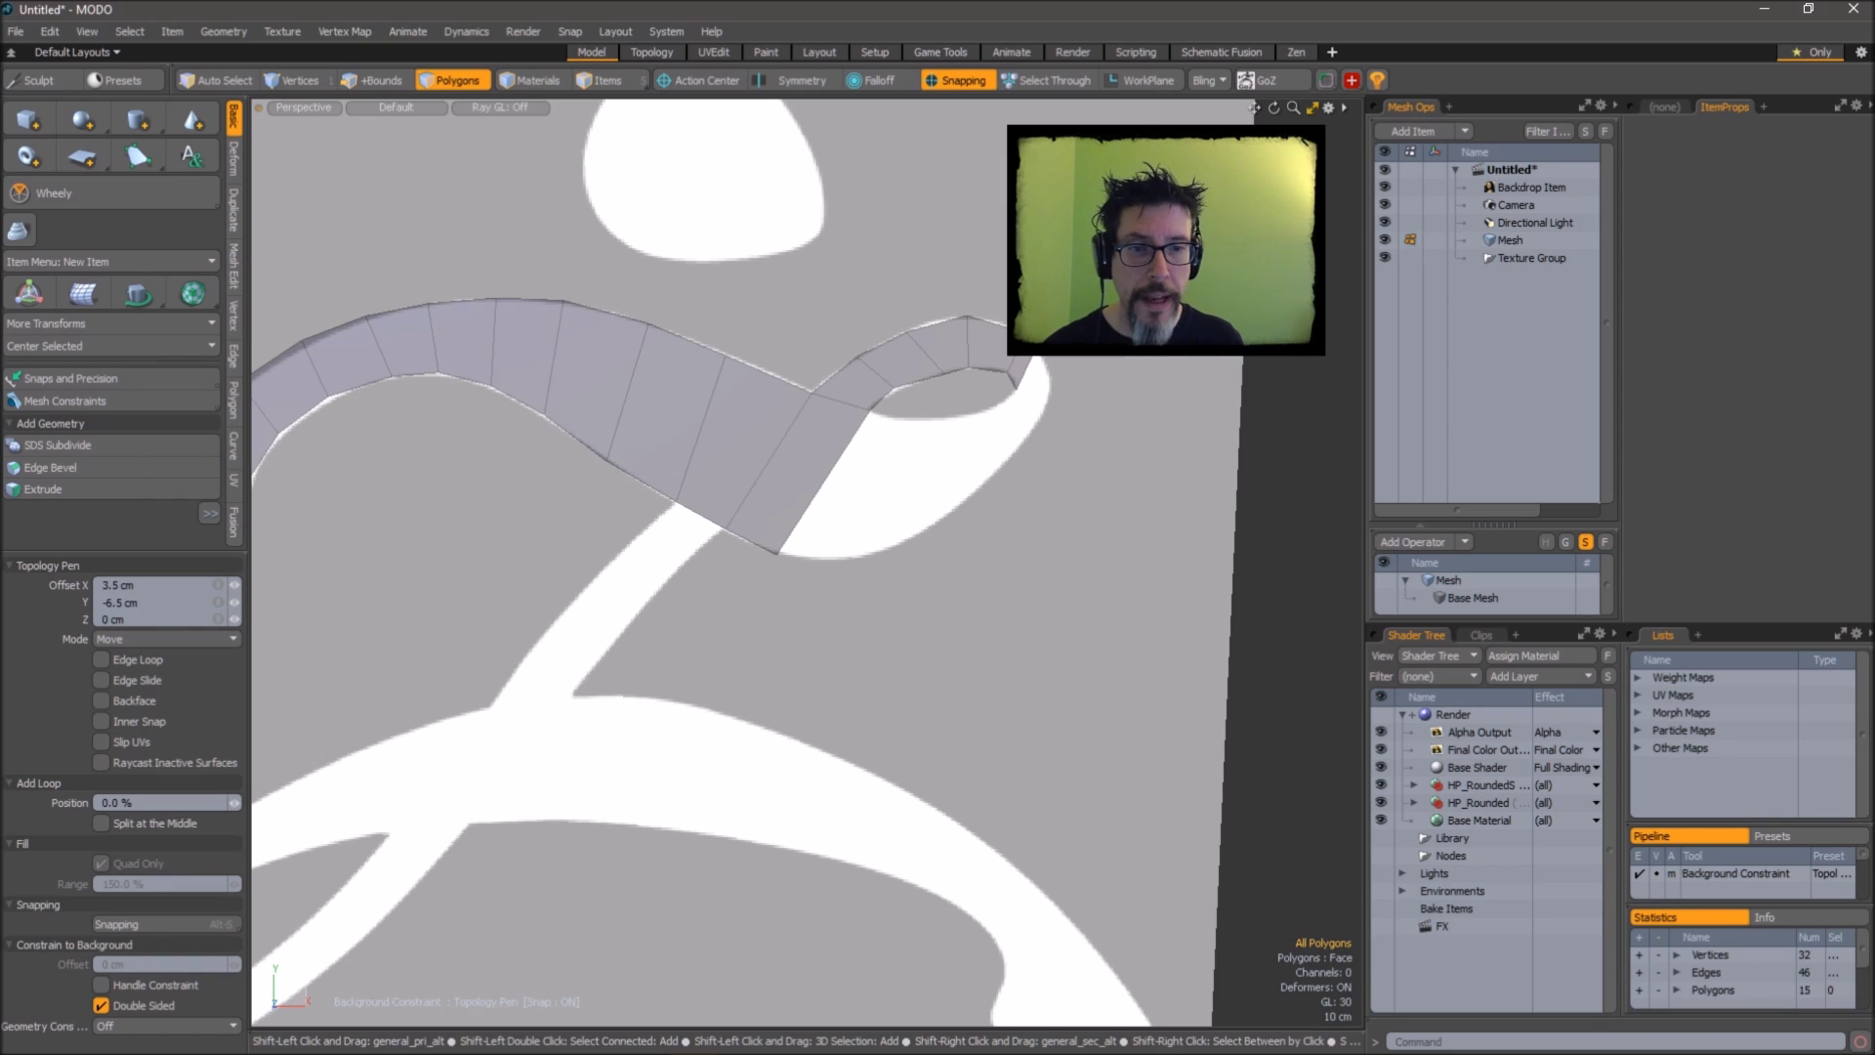
pyautogui.keyDown('shift'); pyautogui.moveTo(1039, 382); pyautogui.dragTo(1033, 434); pyautogui.keyUp('shift')
pyautogui.hotkey('ctrl', 'z')
pyautogui.scroll(2, 1035, 411)
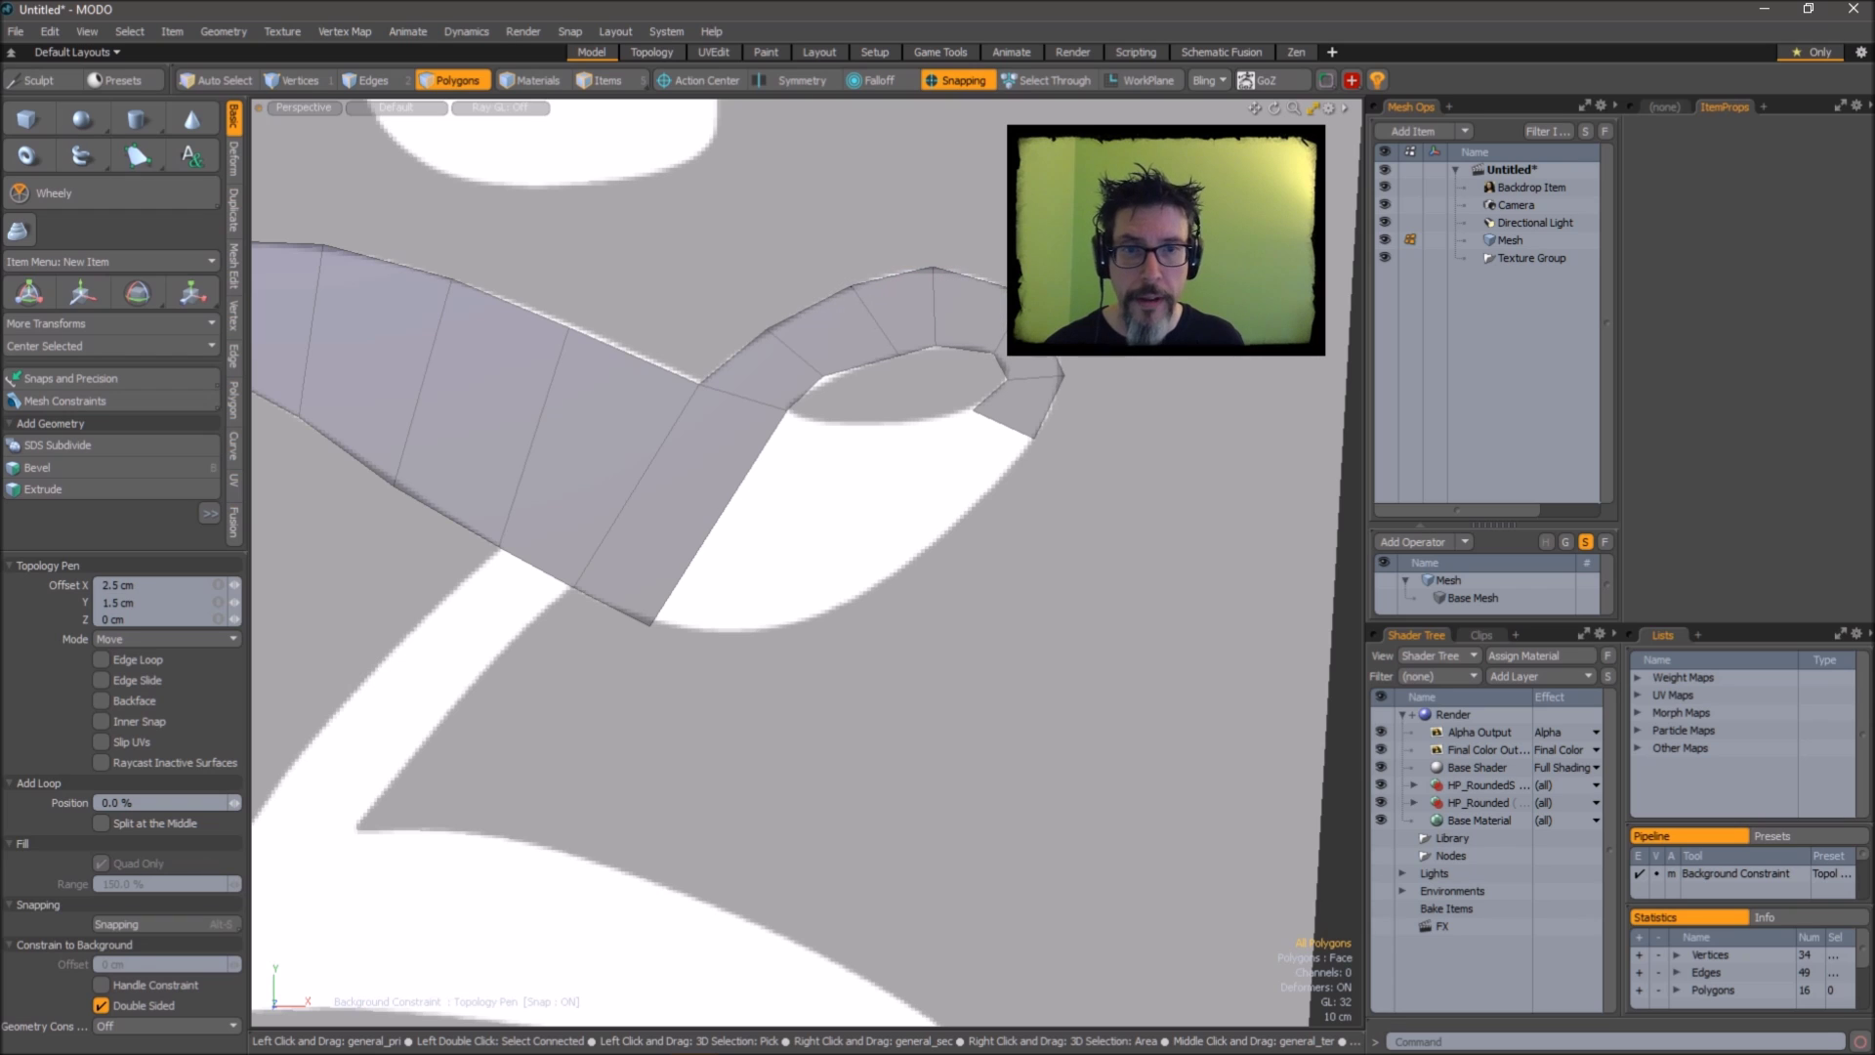
pyautogui.keyDown('shift'); pyautogui.moveTo(1003, 426); pyautogui.dragTo(856, 602); pyautogui.keyUp('shift')
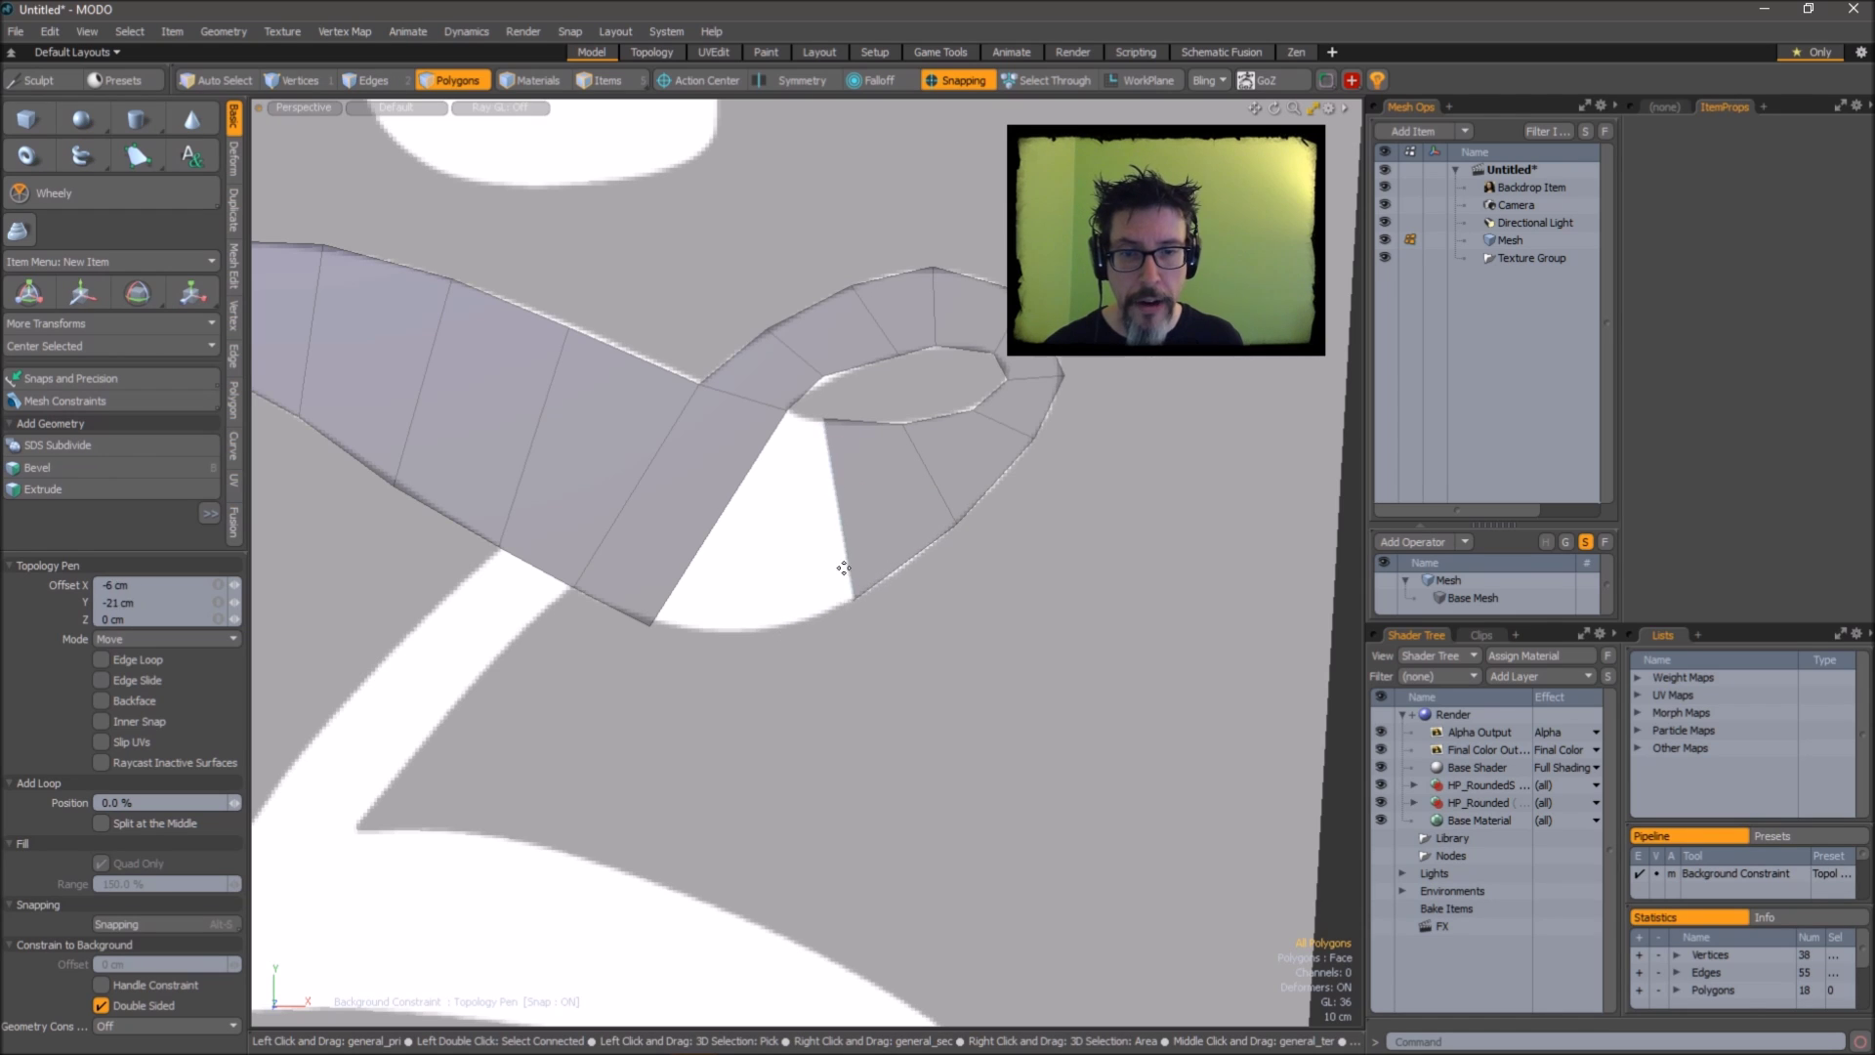
pyautogui.moveTo(825, 420); pyautogui.dragTo(858, 425)
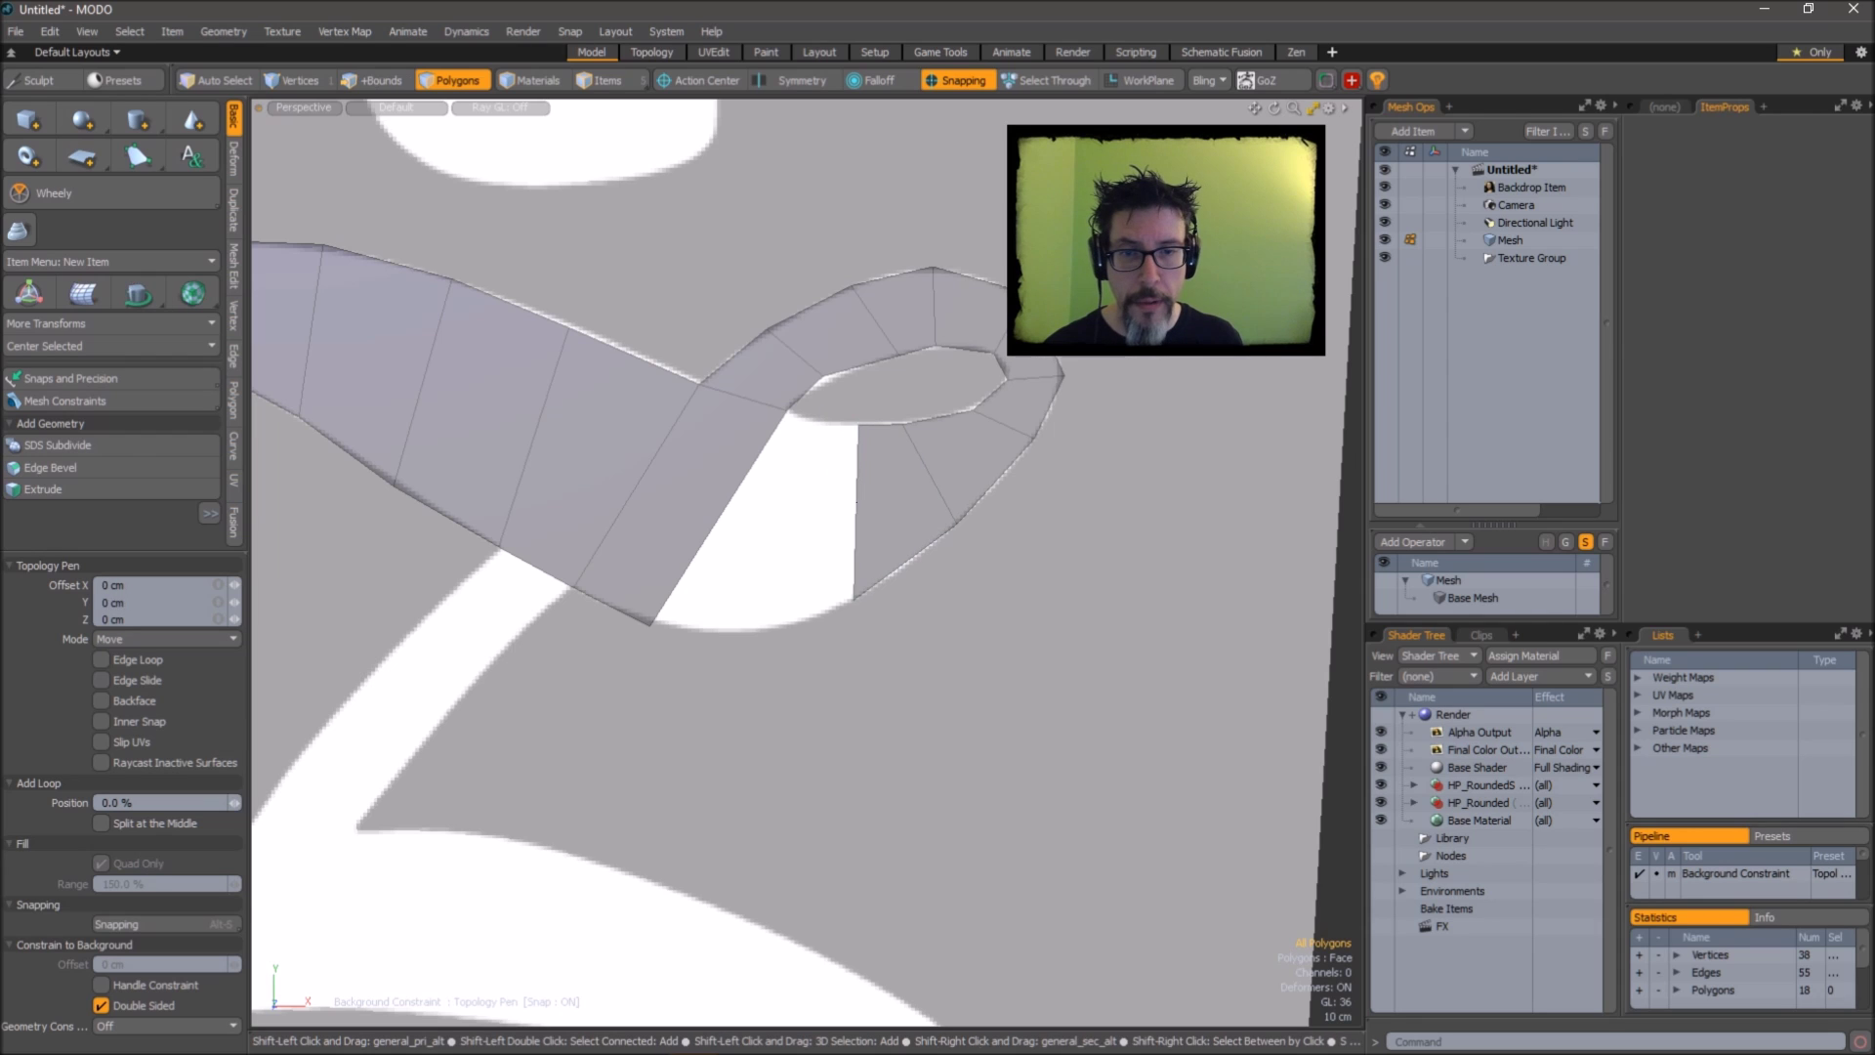
pyautogui.keyDown('shift'); pyautogui.moveTo(855, 510); pyautogui.dragTo(757, 427); pyautogui.keyUp('shift')
# Extend quads from the arm's lower edge along the diagonal body stroke toward the leg strokes.
pyautogui.keyDown('ctrl'); pyautogui.keyDown('alt'); pyautogui.moveTo(757, 428); pyautogui.dragTo(674, 428); pyautogui.keyUp('alt'); pyautogui.keyUp('ctrl')
pyautogui.keyDown('alt'); pyautogui.keyDown('shift'); pyautogui.moveTo(673, 428); pyautogui.dragTo(1064, 414); pyautogui.keyUp('shift'); pyautogui.keyUp('alt')
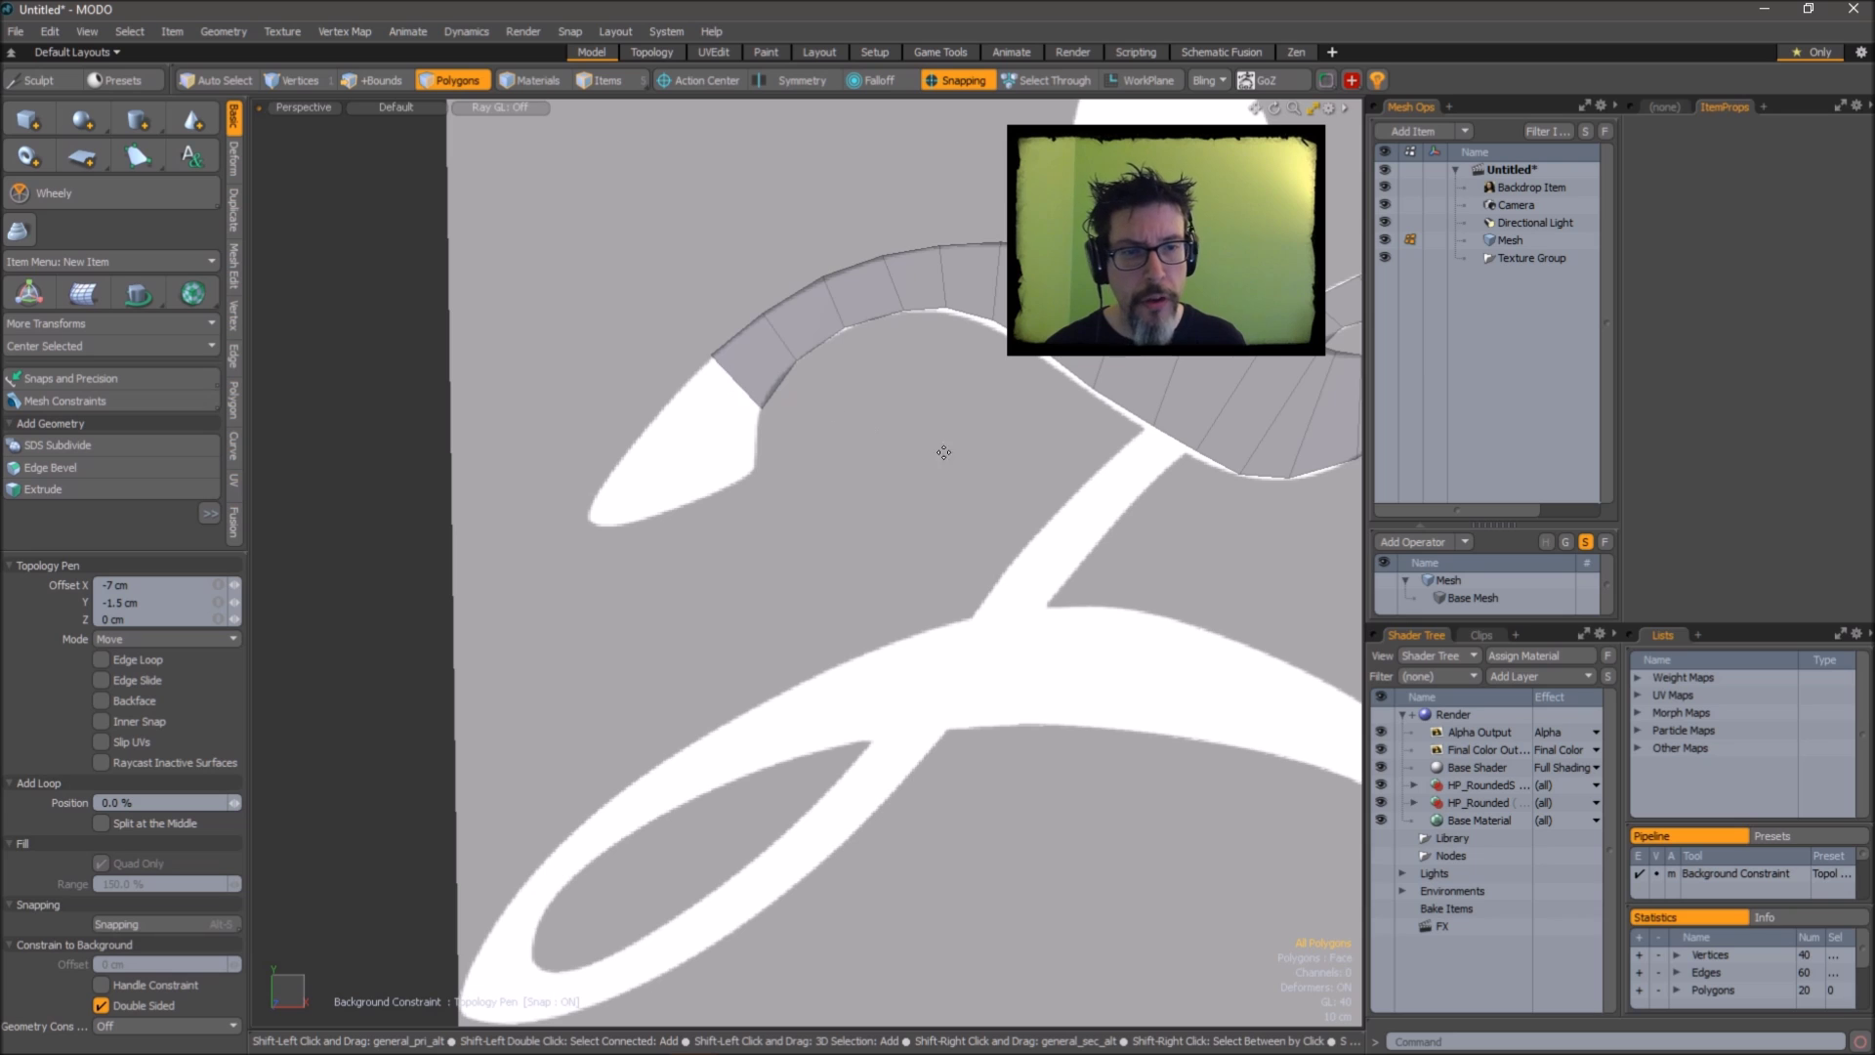
pyautogui.keyDown('alt'); pyautogui.keyDown('shift'); pyautogui.moveTo(1071, 502); pyautogui.dragTo(862, 482); pyautogui.keyUp('shift'); pyautogui.keyUp('alt')
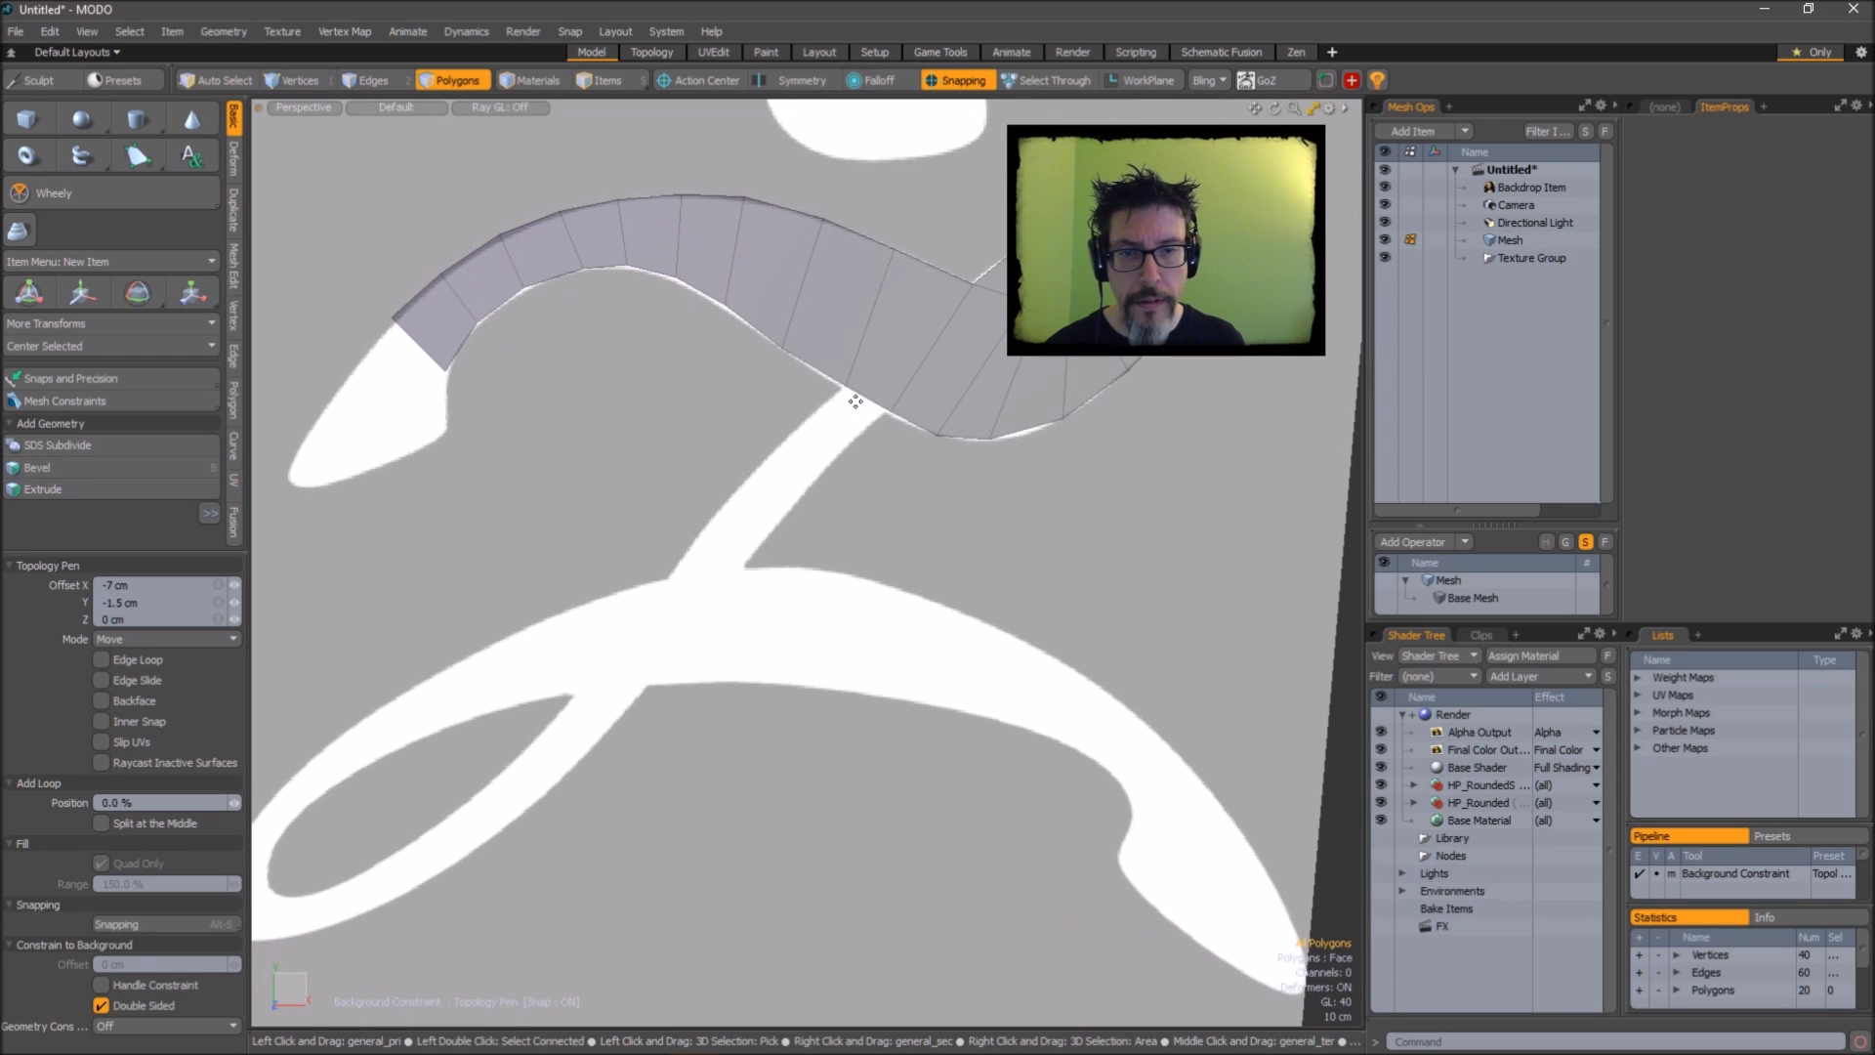
pyautogui.keyDown('shift'); pyautogui.moveTo(856, 401); pyautogui.dragTo(705, 575); pyautogui.keyUp('shift')
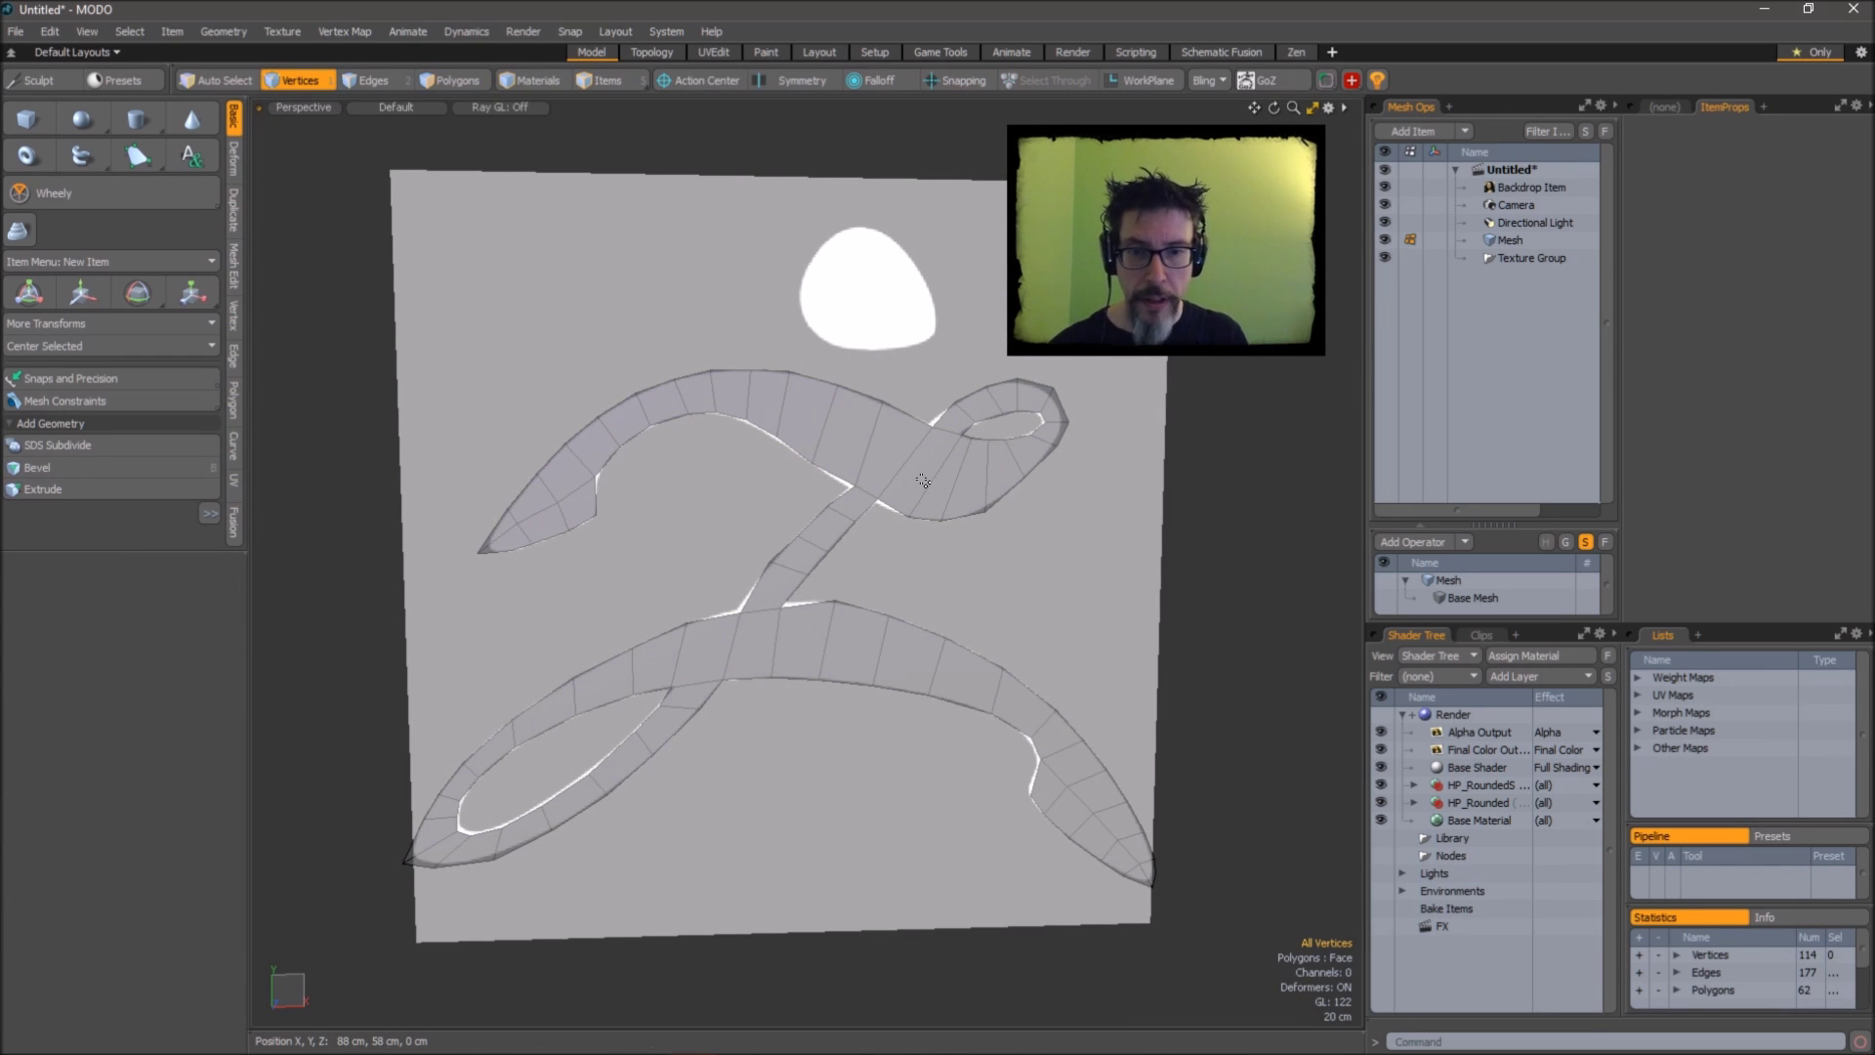
# Convert the traced logo mesh to Catmull-Clark subdivision surfaces.
pyautogui.keyDown('alt'); pyautogui.moveTo(823, 563); pyautogui.dragTo(923, 524); pyautogui.keyUp('alt')
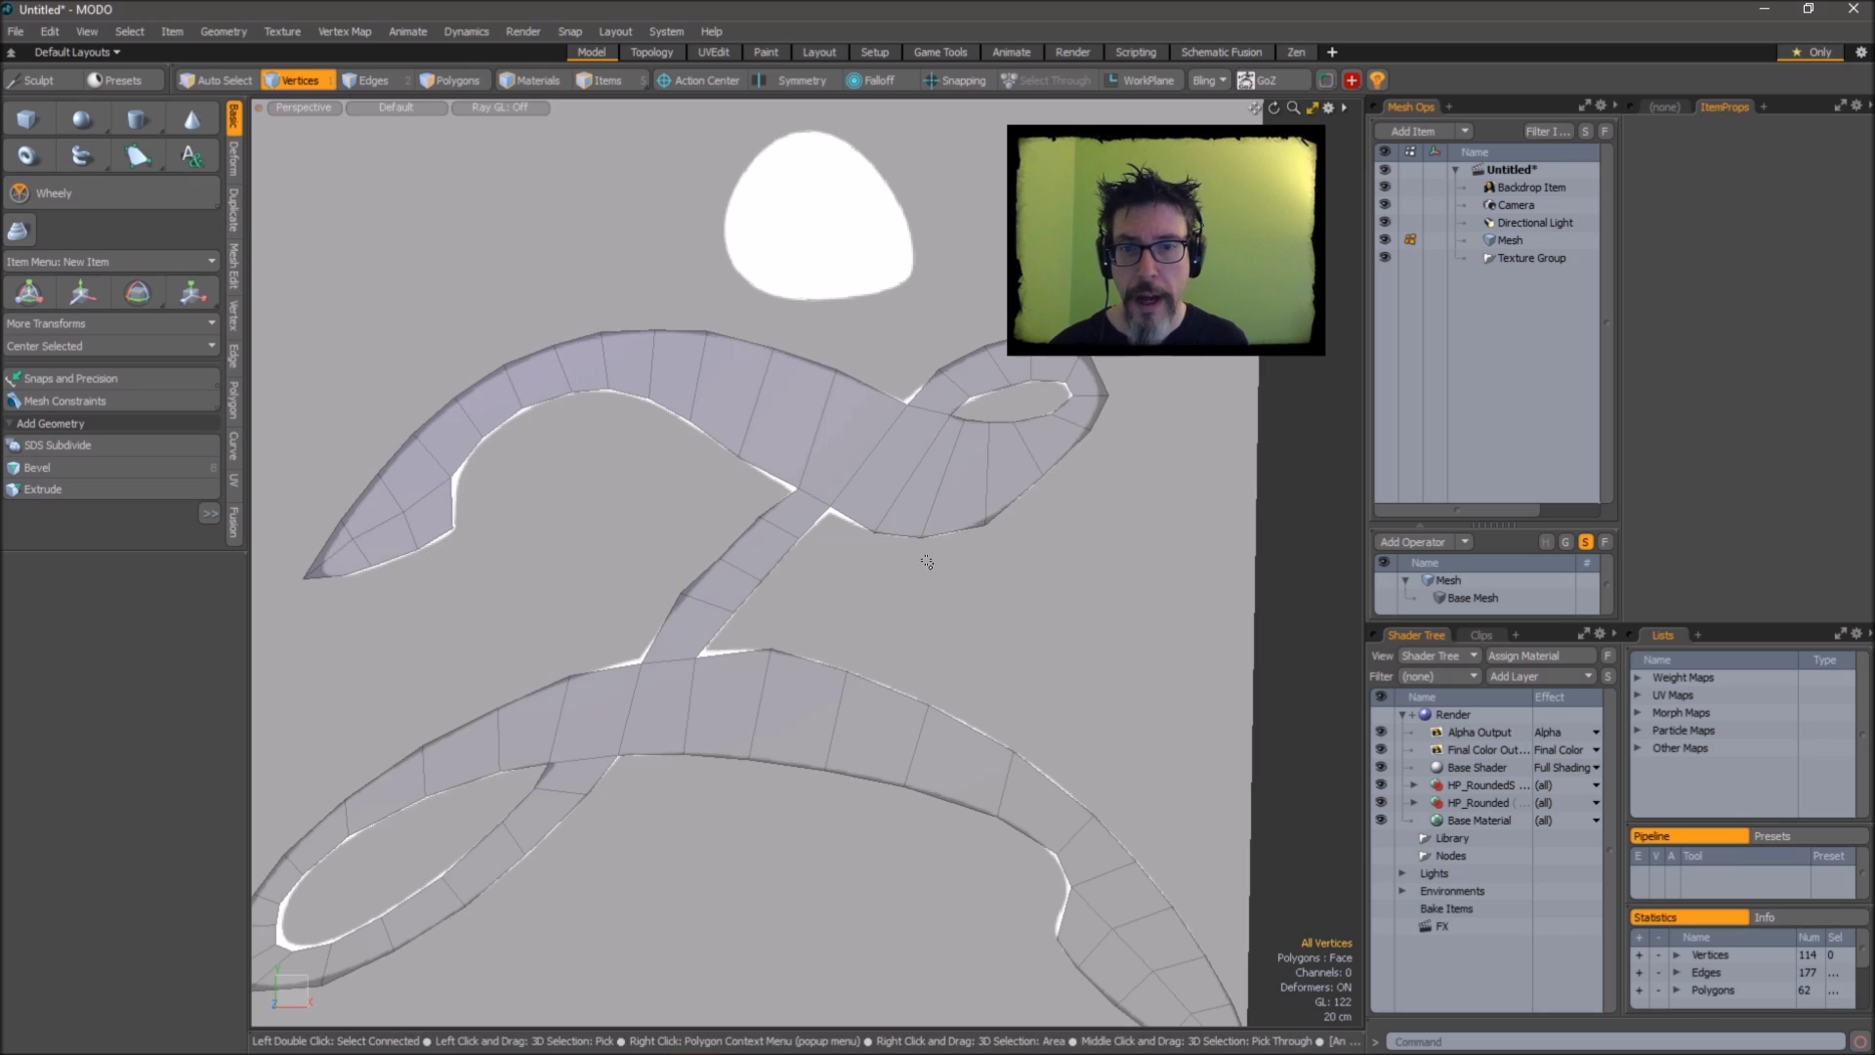
pyautogui.keyDown('alt'); pyautogui.moveTo(915, 617); pyautogui.dragTo(952, 590); pyautogui.keyUp('alt')
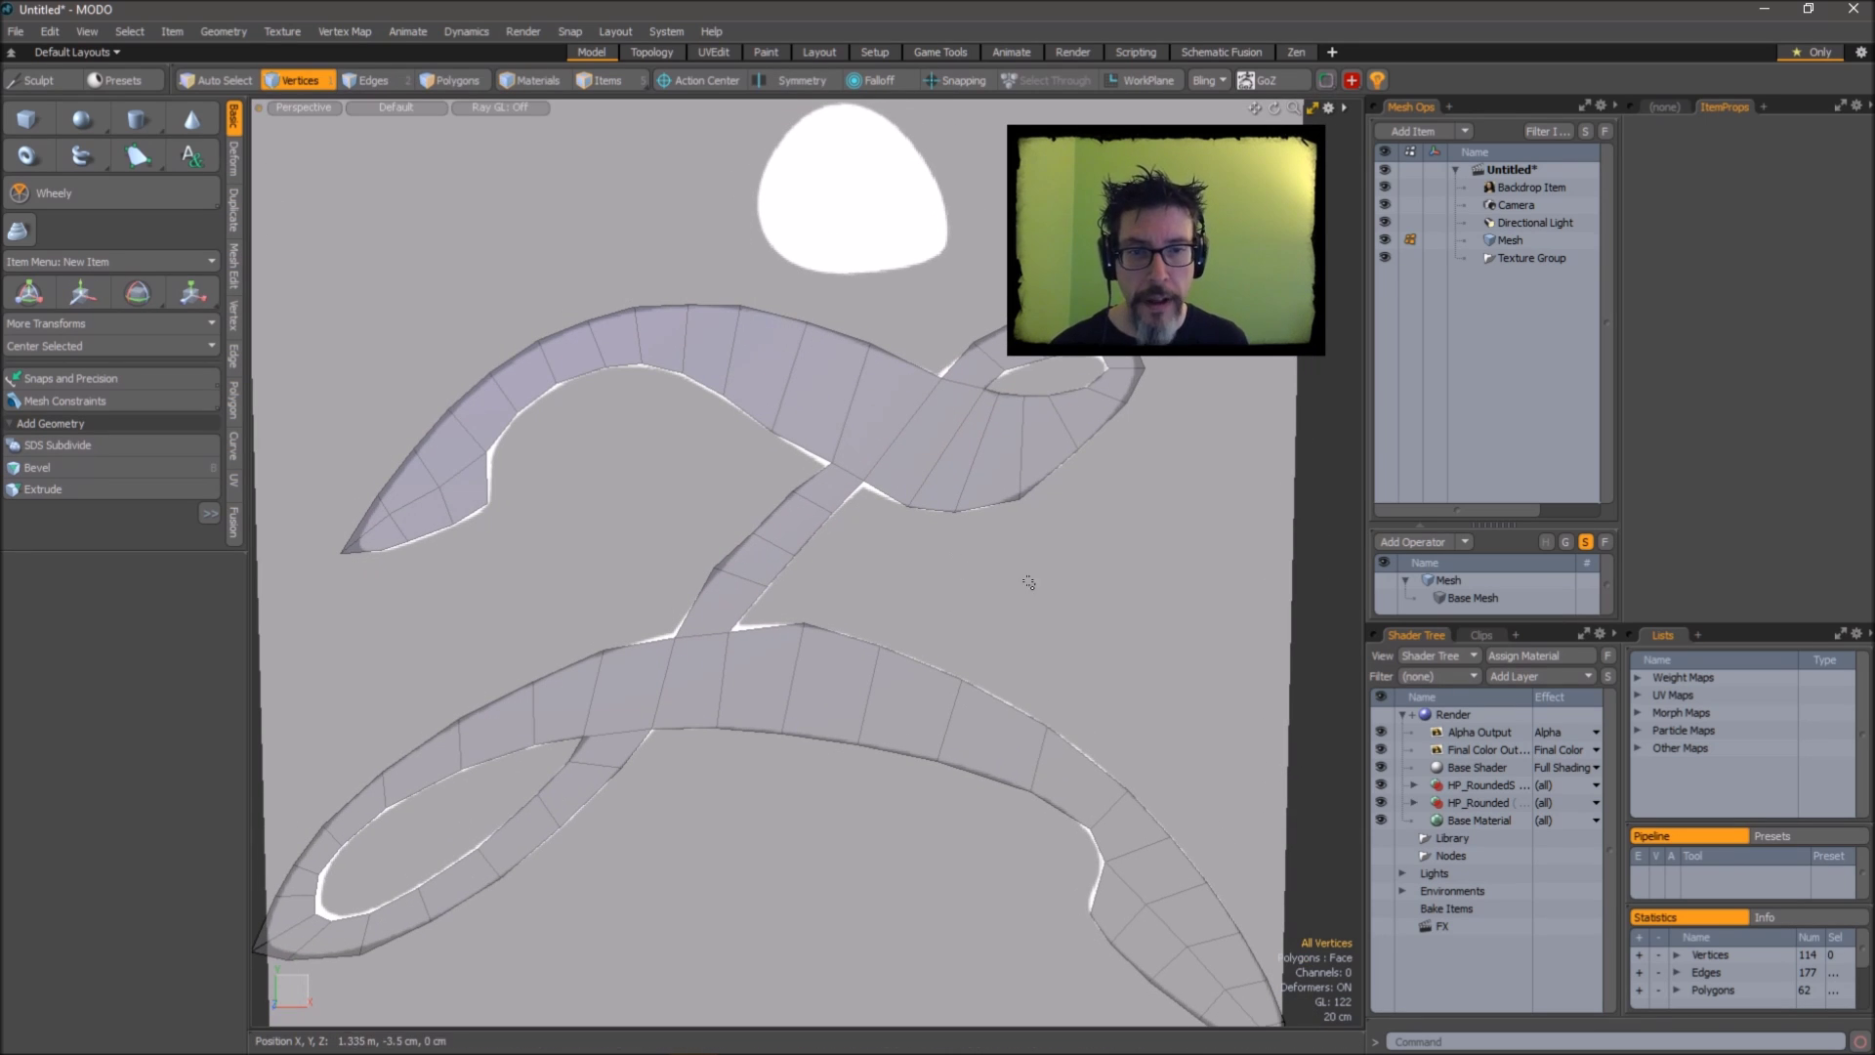
pyautogui.keyDown('alt'); pyautogui.moveTo(1068, 581); pyautogui.dragTo(1016, 532); pyautogui.keyUp('alt')
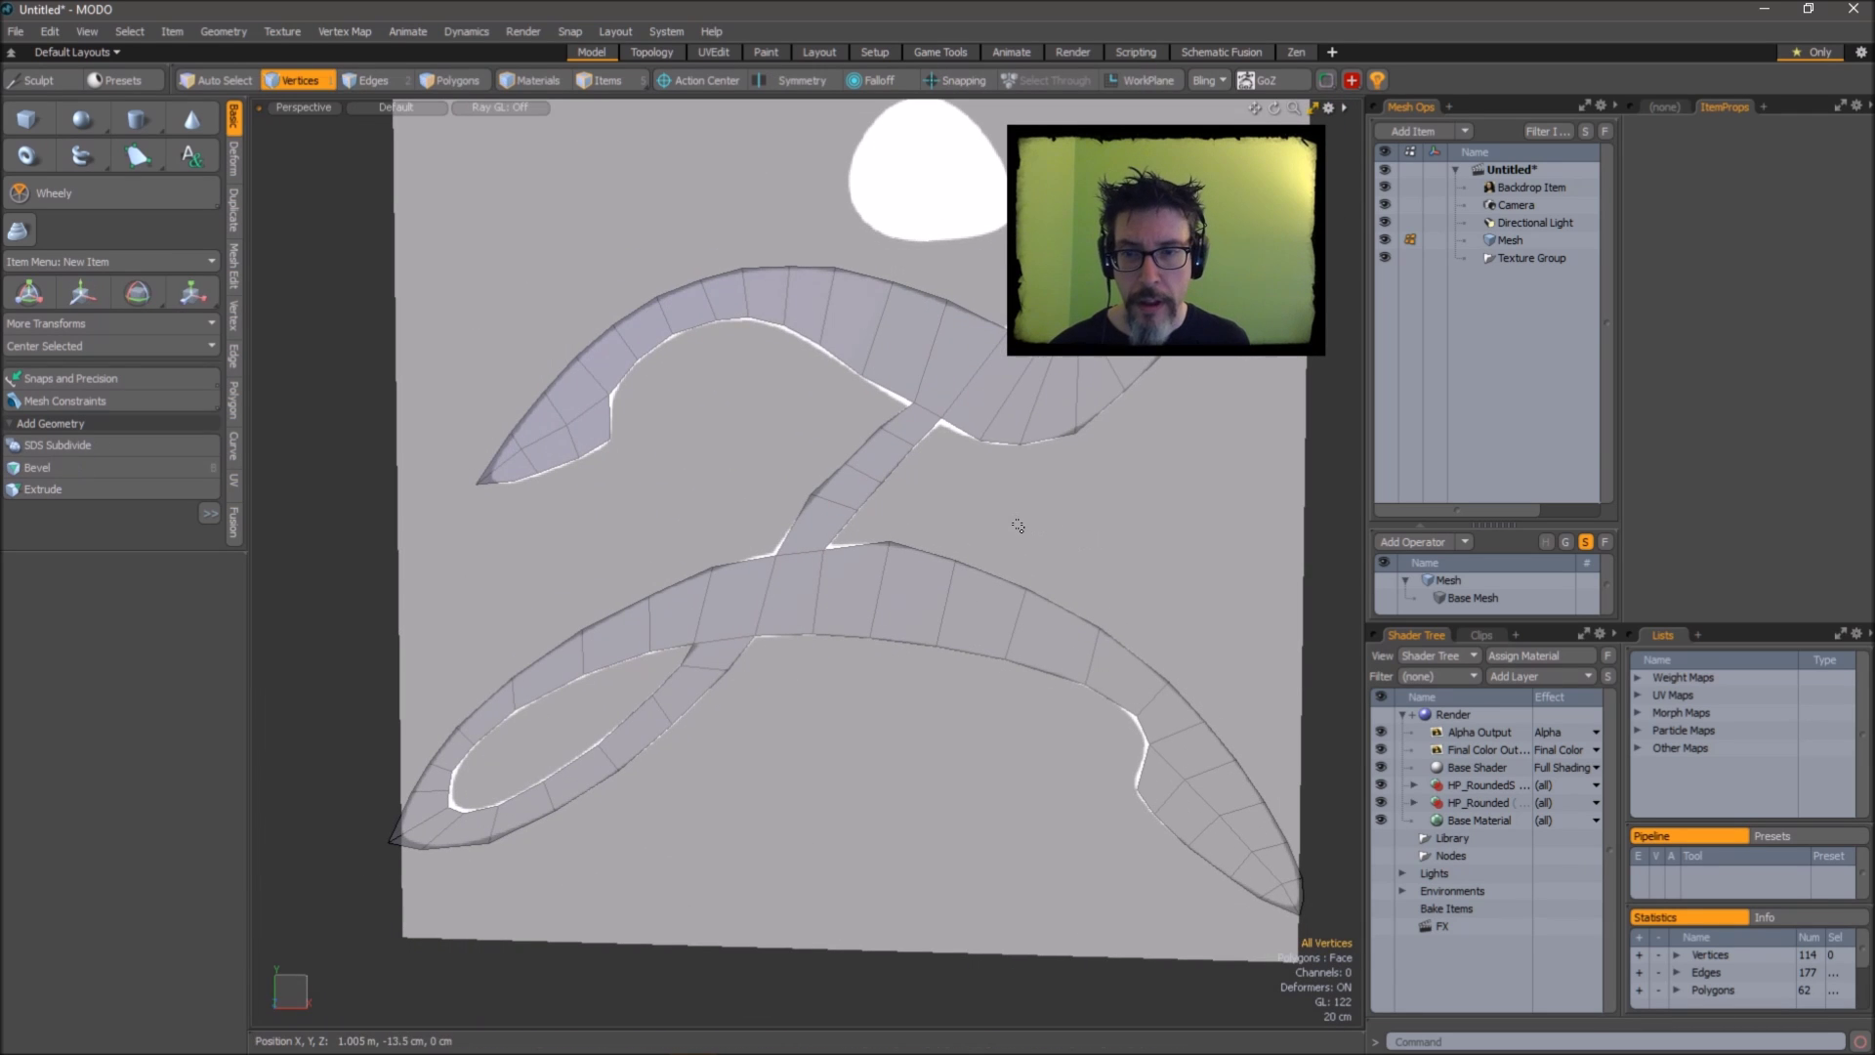
pyautogui.press('Tab')
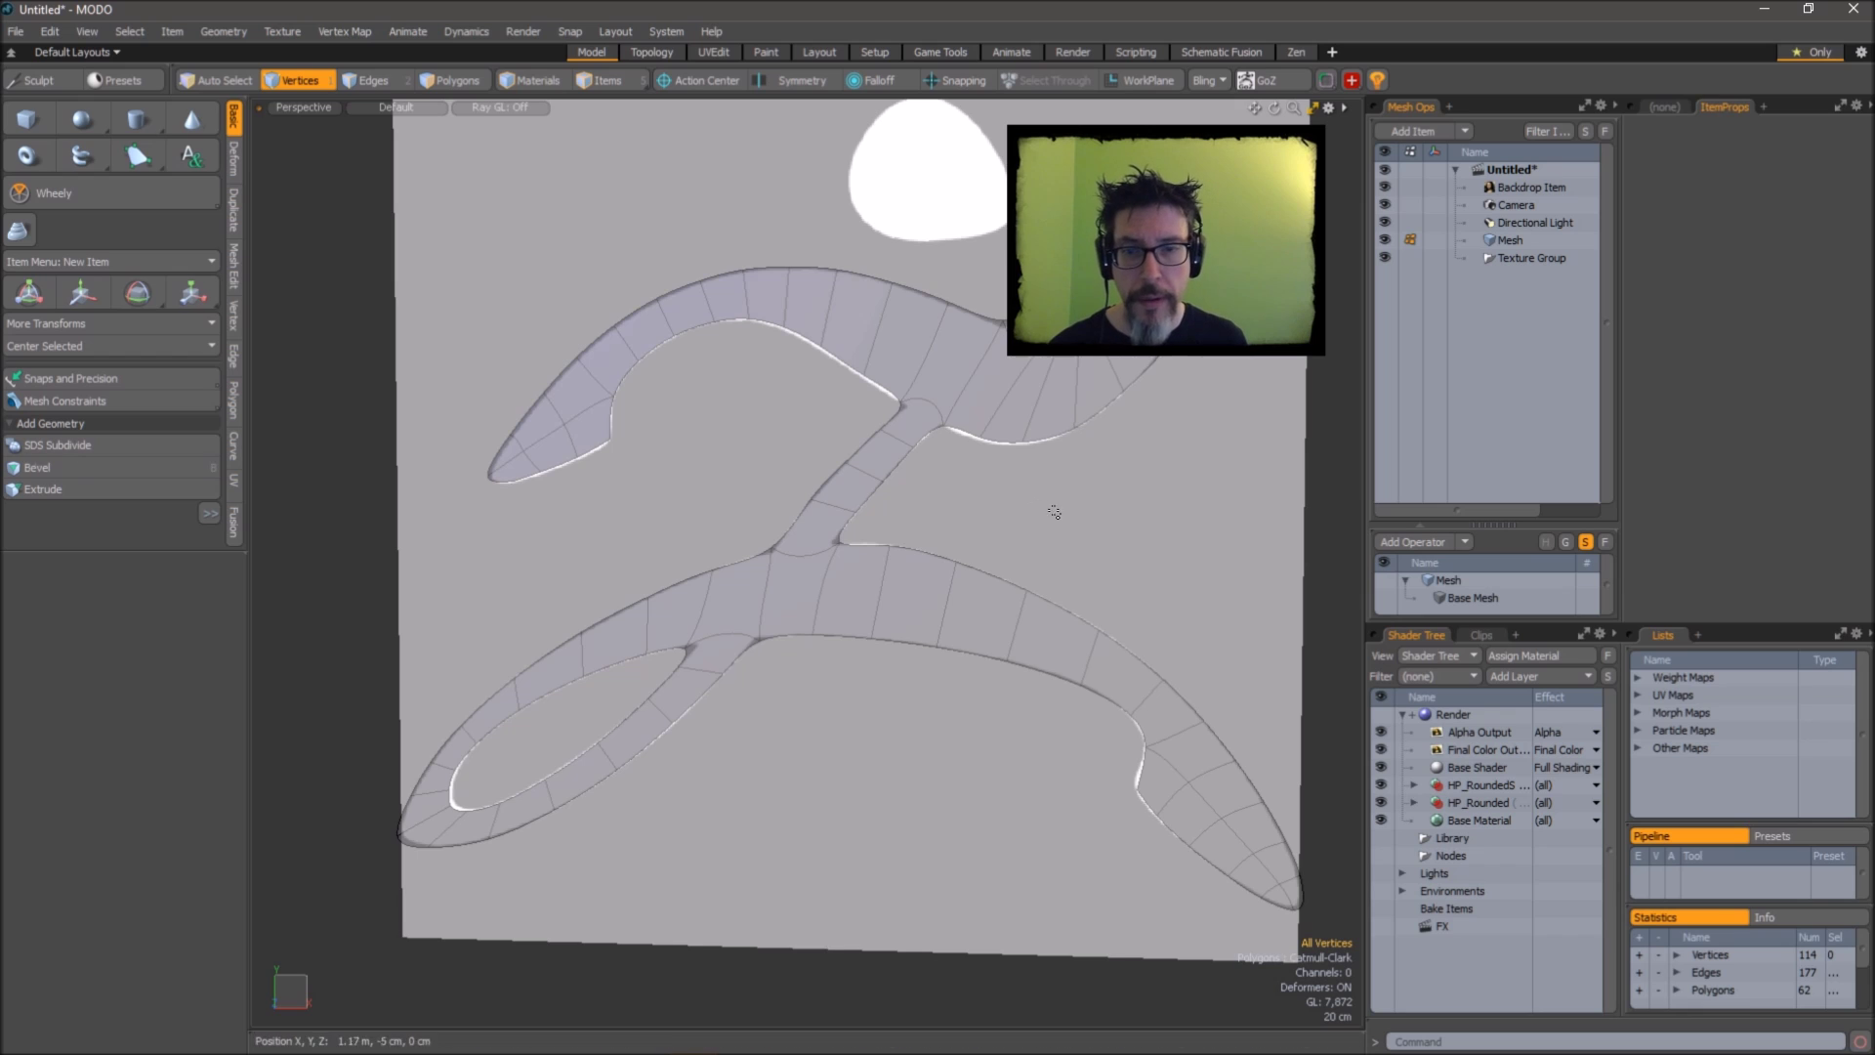
# Switch the viewport to the Front view and frame the whole logo.
pyautogui.keyDown('alt'); pyautogui.keyDown('shift'); pyautogui.moveTo(1096, 494); pyautogui.dragTo(1038, 539); pyautogui.keyUp('shift'); pyautogui.keyUp('alt')
pyautogui.hotkey('ctrl', 'space')
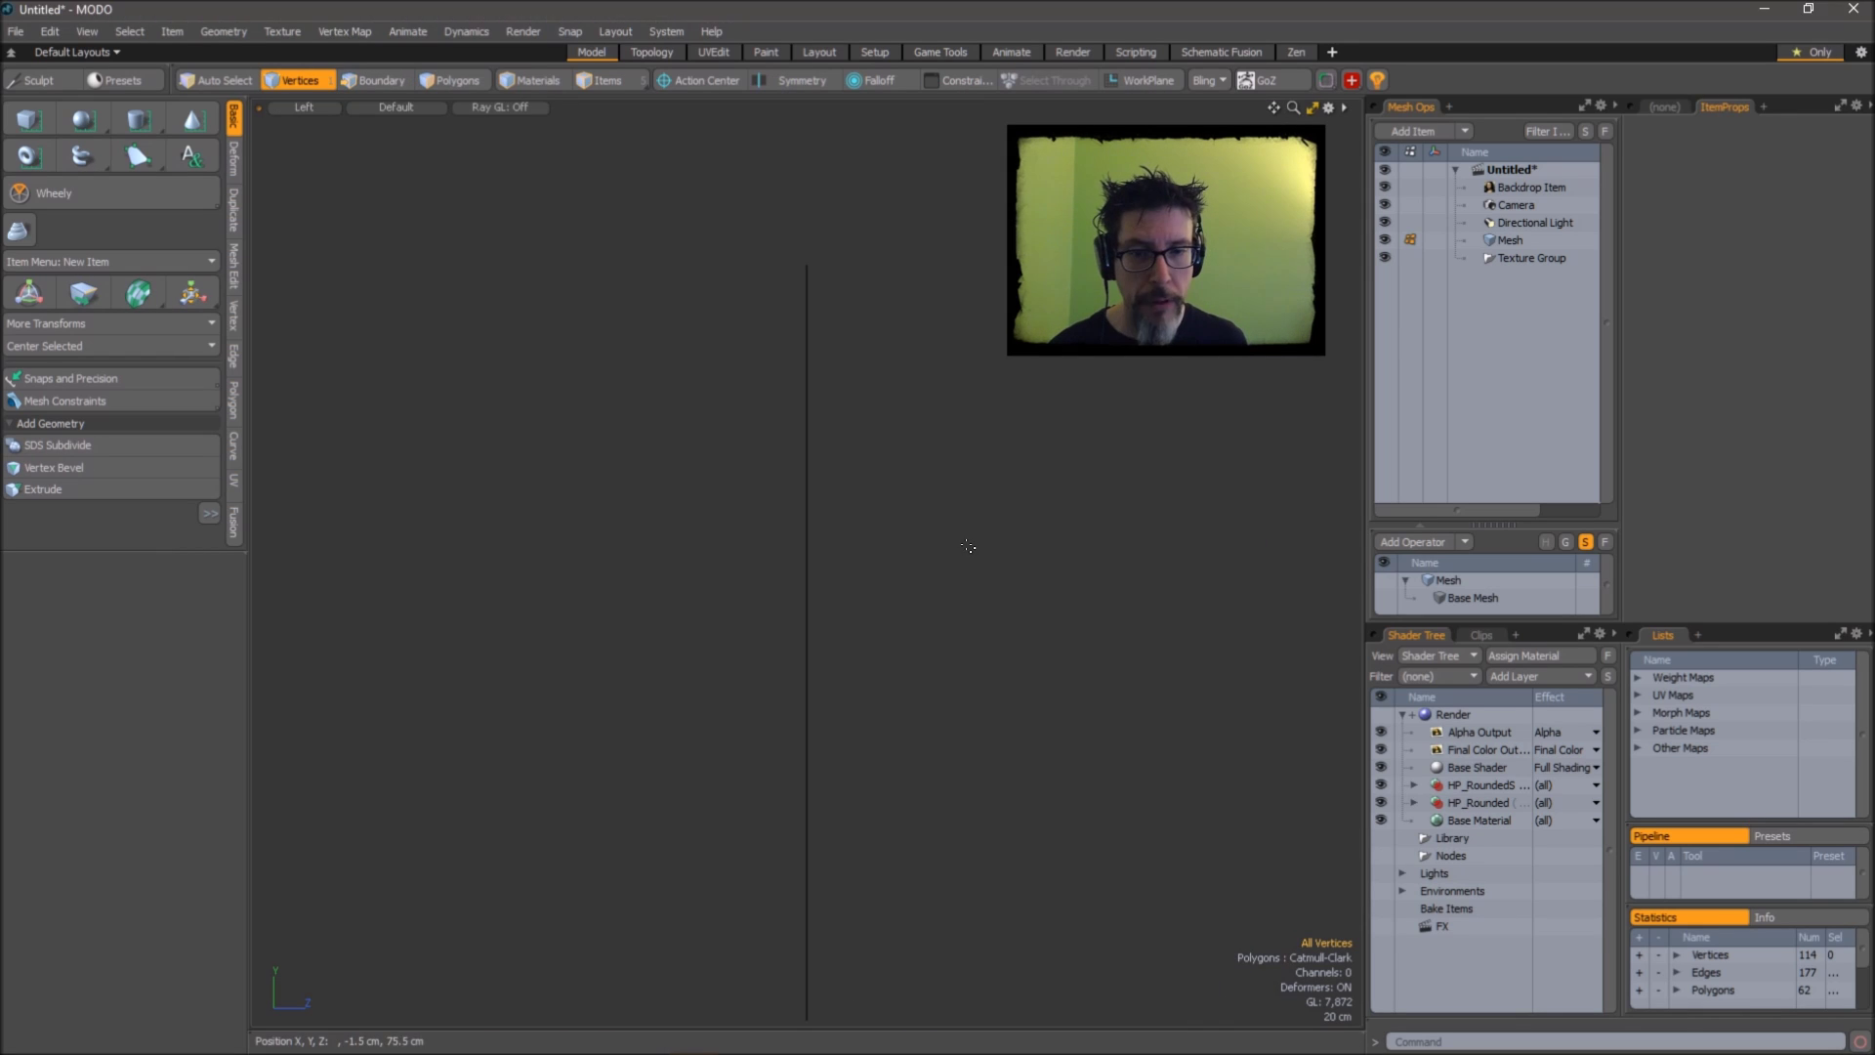
pyautogui.hotkey('ctrl', 'space')
pyautogui.click(1035, 584)
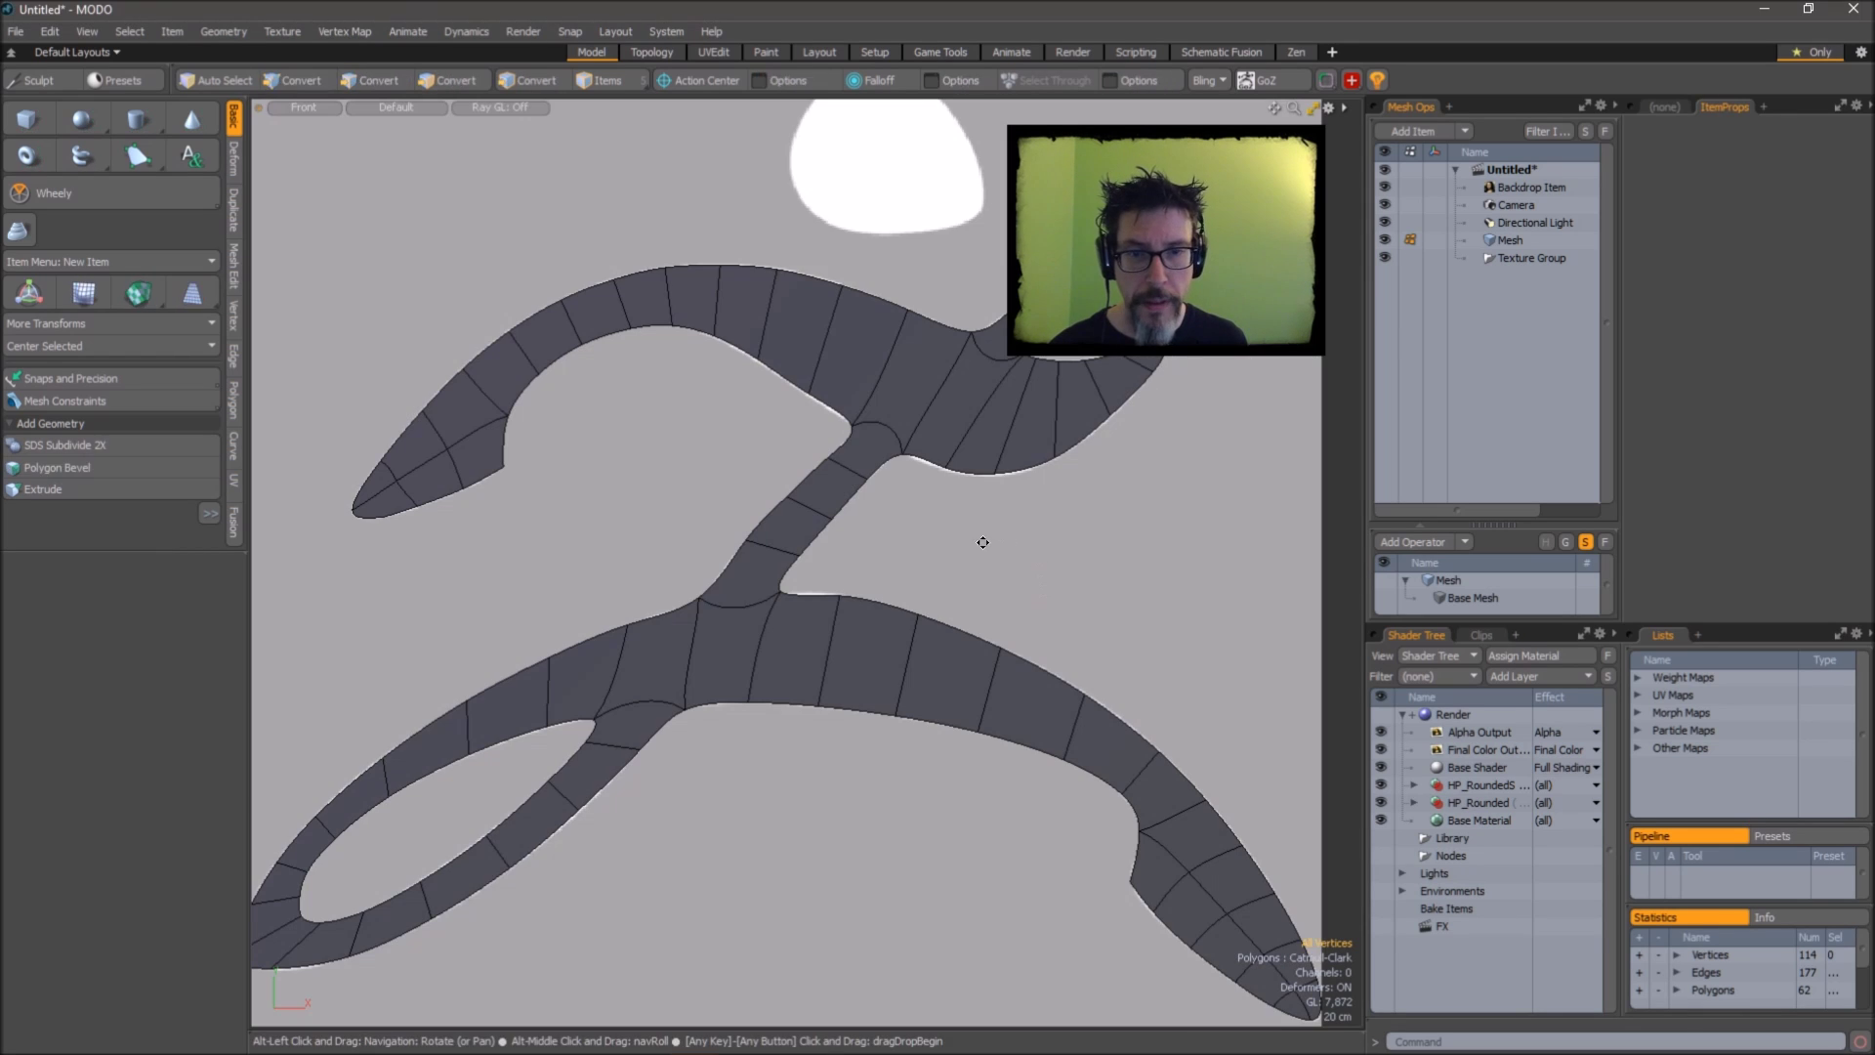
pyautogui.keyDown('alt'); pyautogui.moveTo(982, 542); pyautogui.dragTo(983, 469); pyautogui.keyUp('alt')
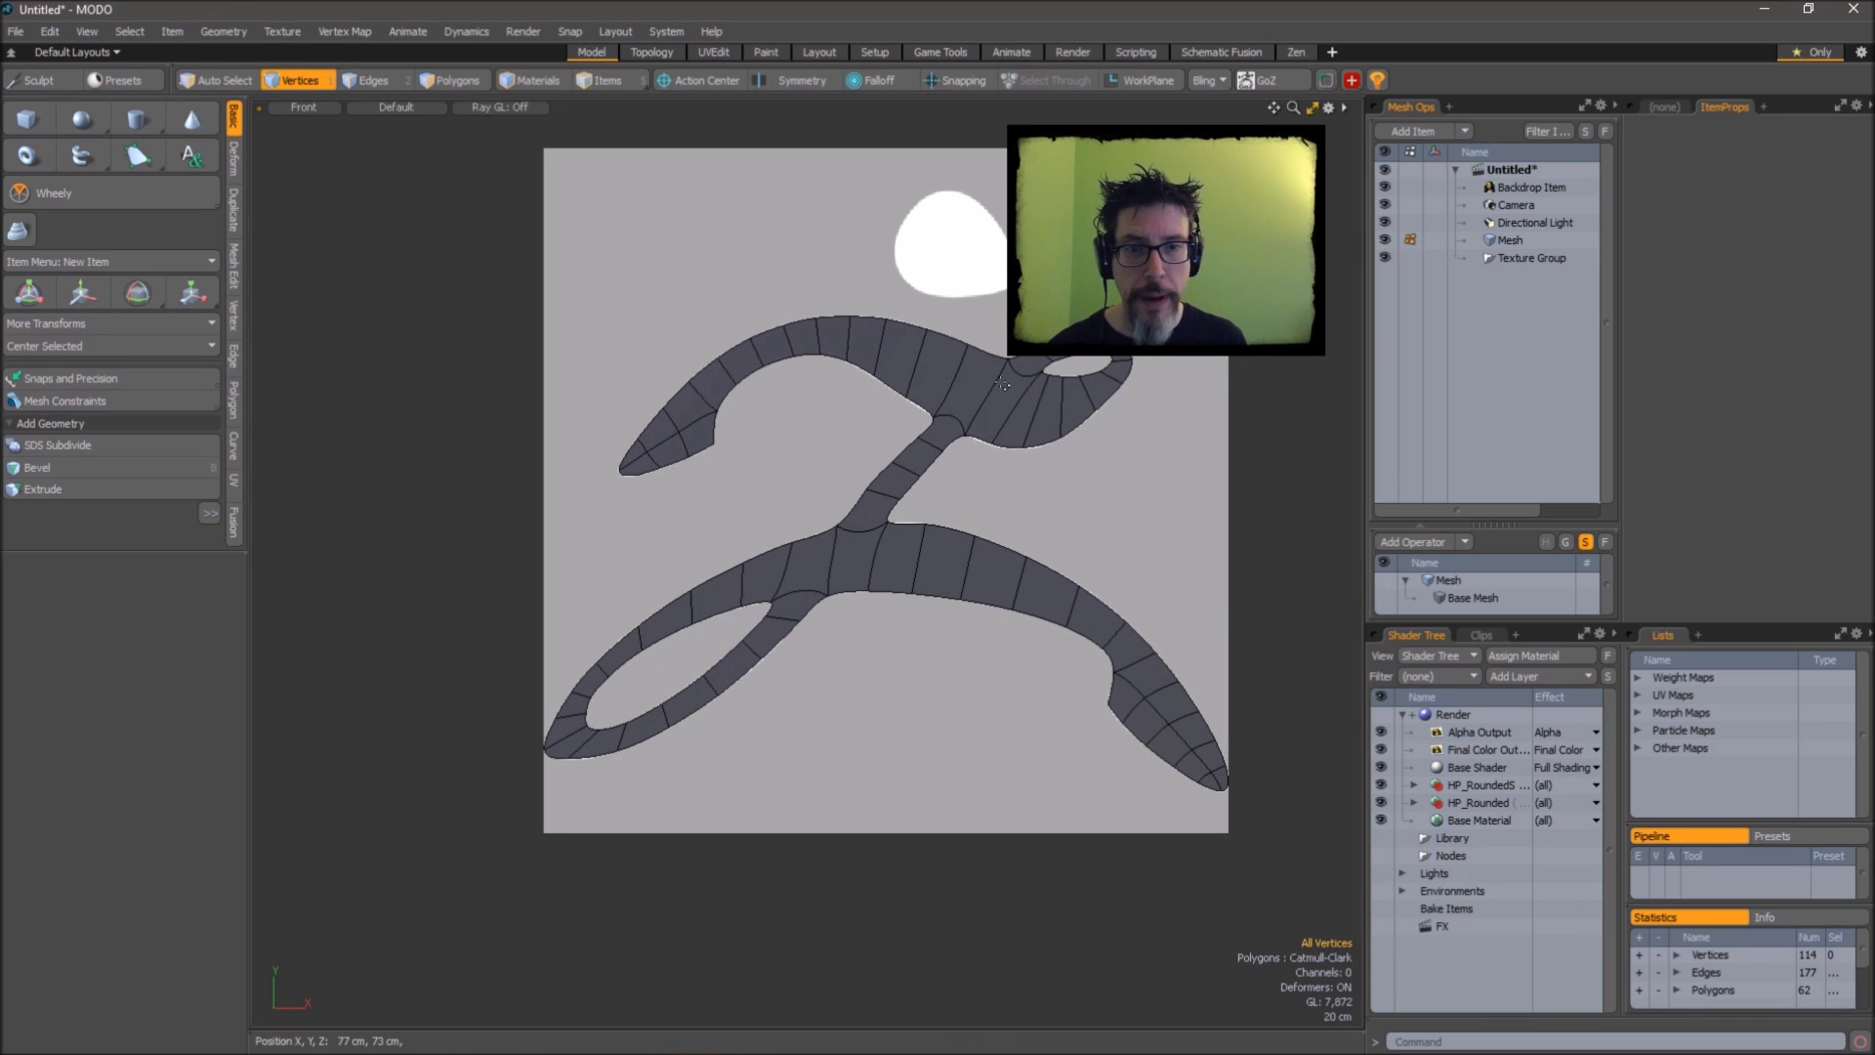
pyautogui.scroll(3, 977, 527)
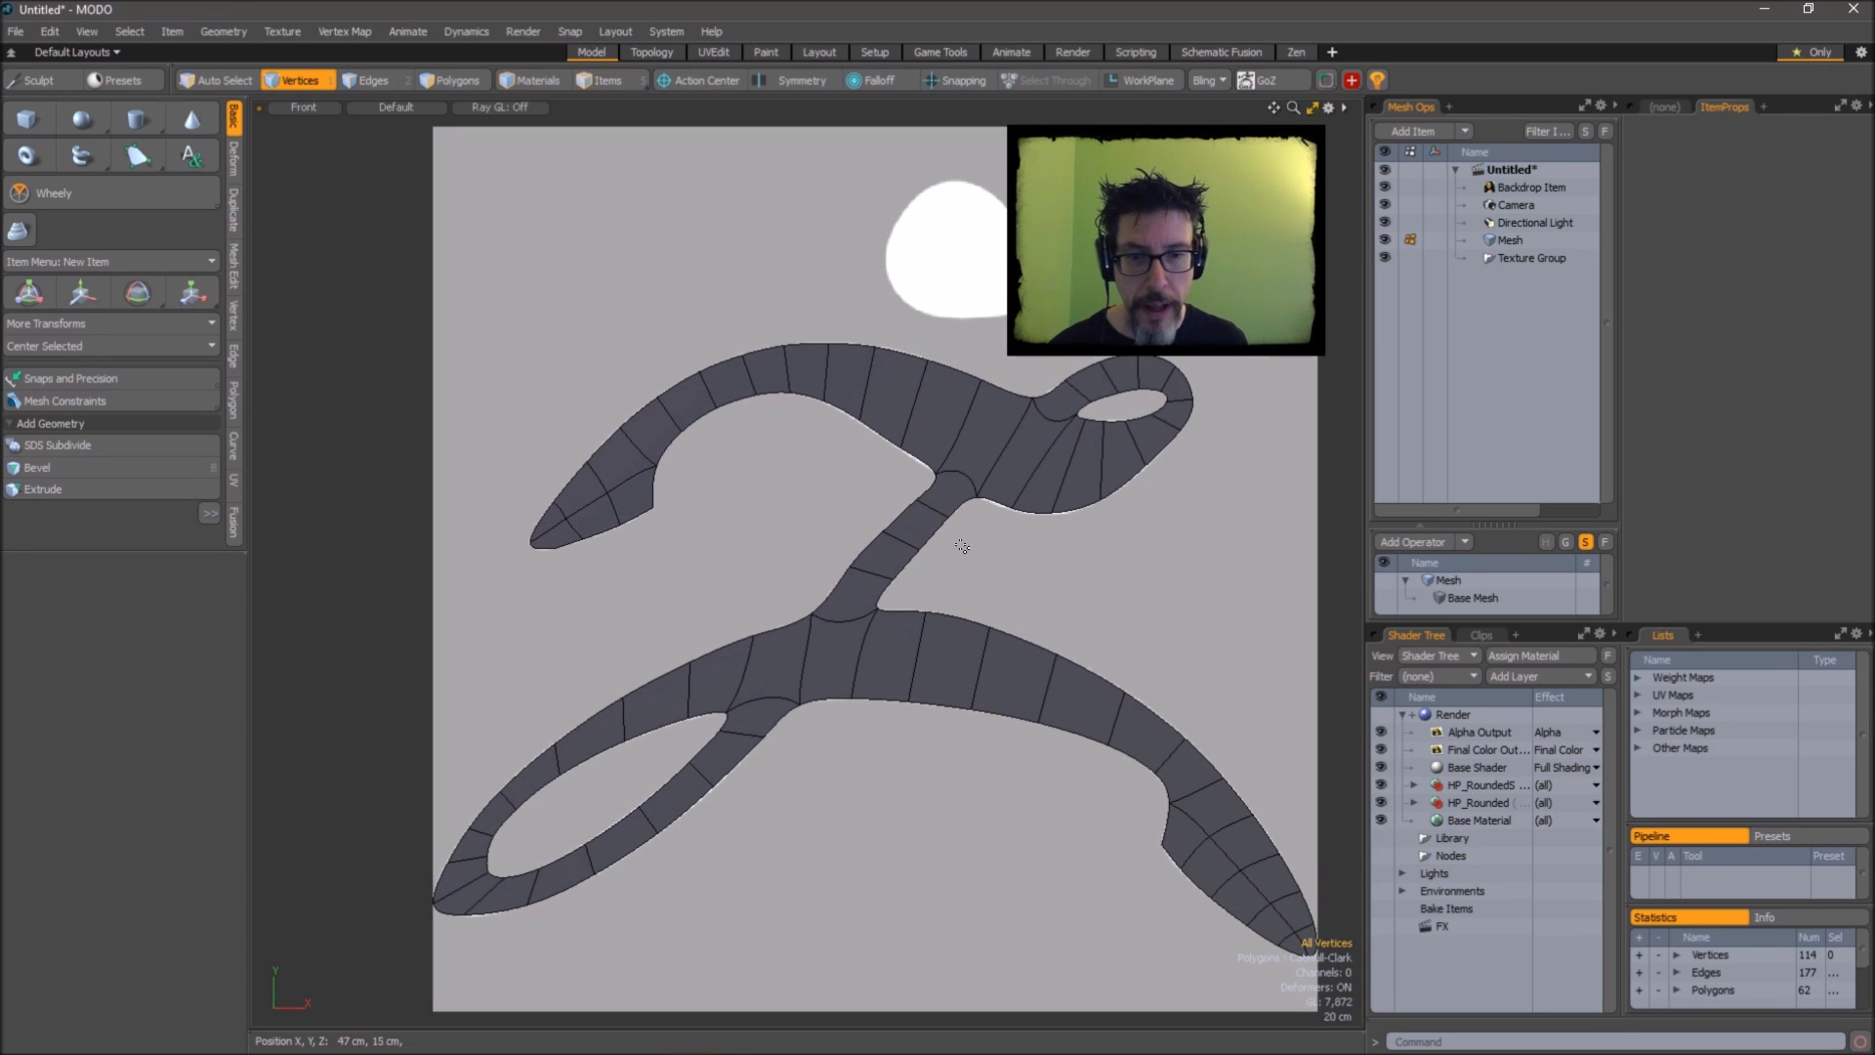
# Activate the Topology Pen and nudge a vertex on the rear leg loop's lower edge about 5 mm to match the outline.
pyautogui.hotkey('ctrl', '2')
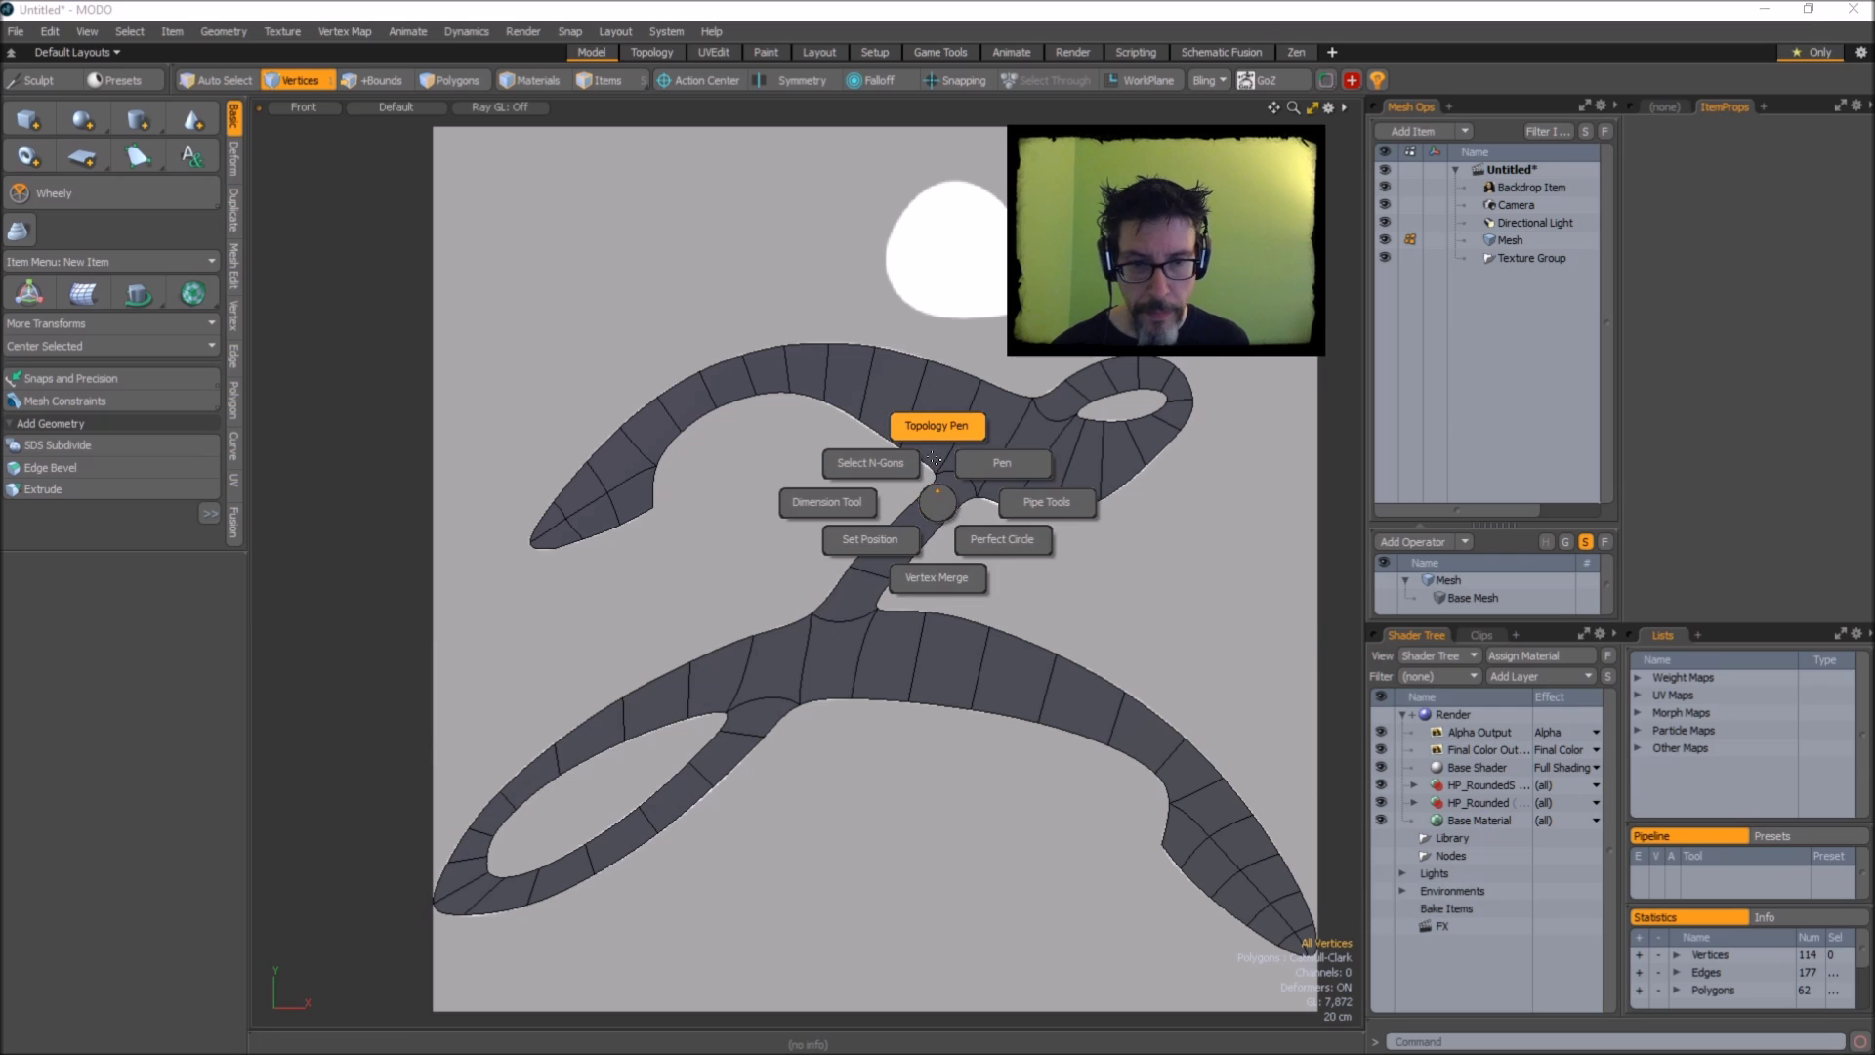
pyautogui.click(939, 426)
pyautogui.keyDown('ctrl'); pyautogui.keyDown('alt'); pyautogui.moveTo(938, 536); pyautogui.dragTo(912, 645); pyautogui.keyUp('alt'); pyautogui.keyUp('ctrl')
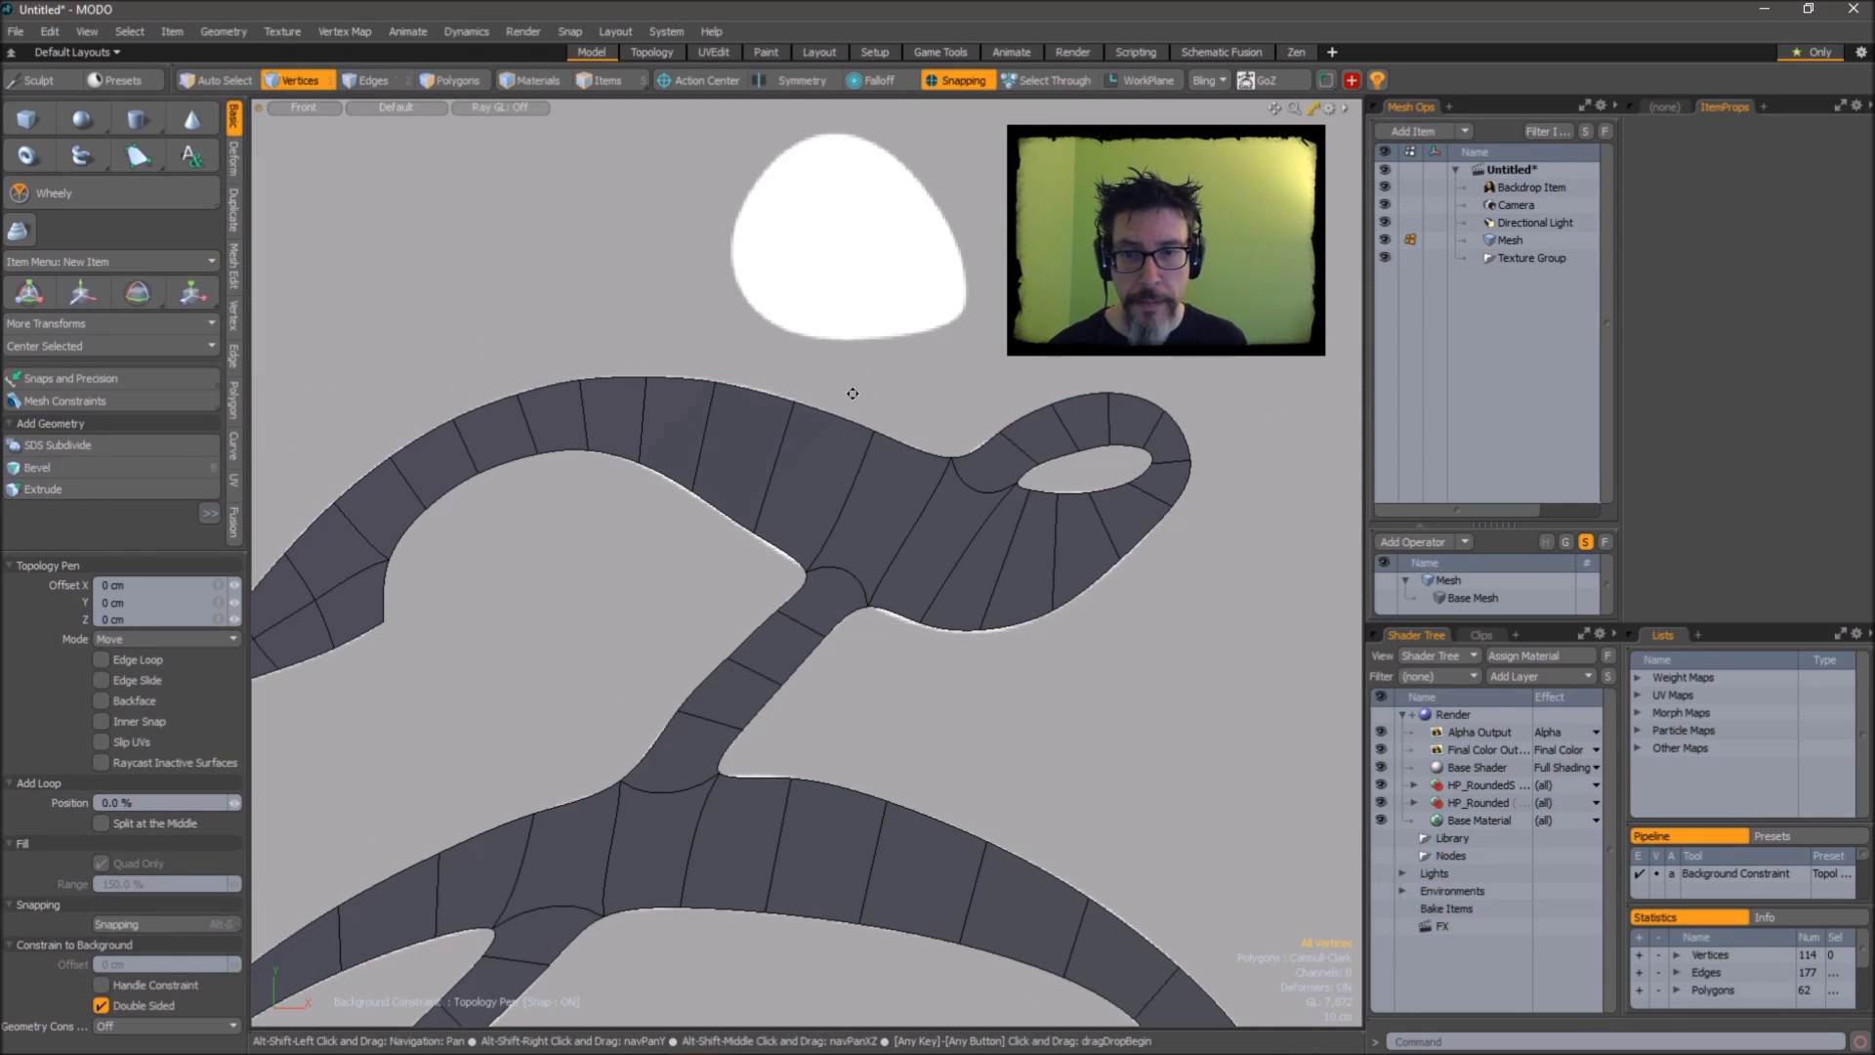
pyautogui.keyDown('alt'); pyautogui.moveTo(851, 396); pyautogui.dragTo(1017, 341); pyautogui.keyUp('alt')
pyautogui.keyDown('alt'); pyautogui.keyDown('shift'); pyautogui.moveTo(512, 712); pyautogui.dragTo(659, 347); pyautogui.keyUp('shift'); pyautogui.keyUp('alt')
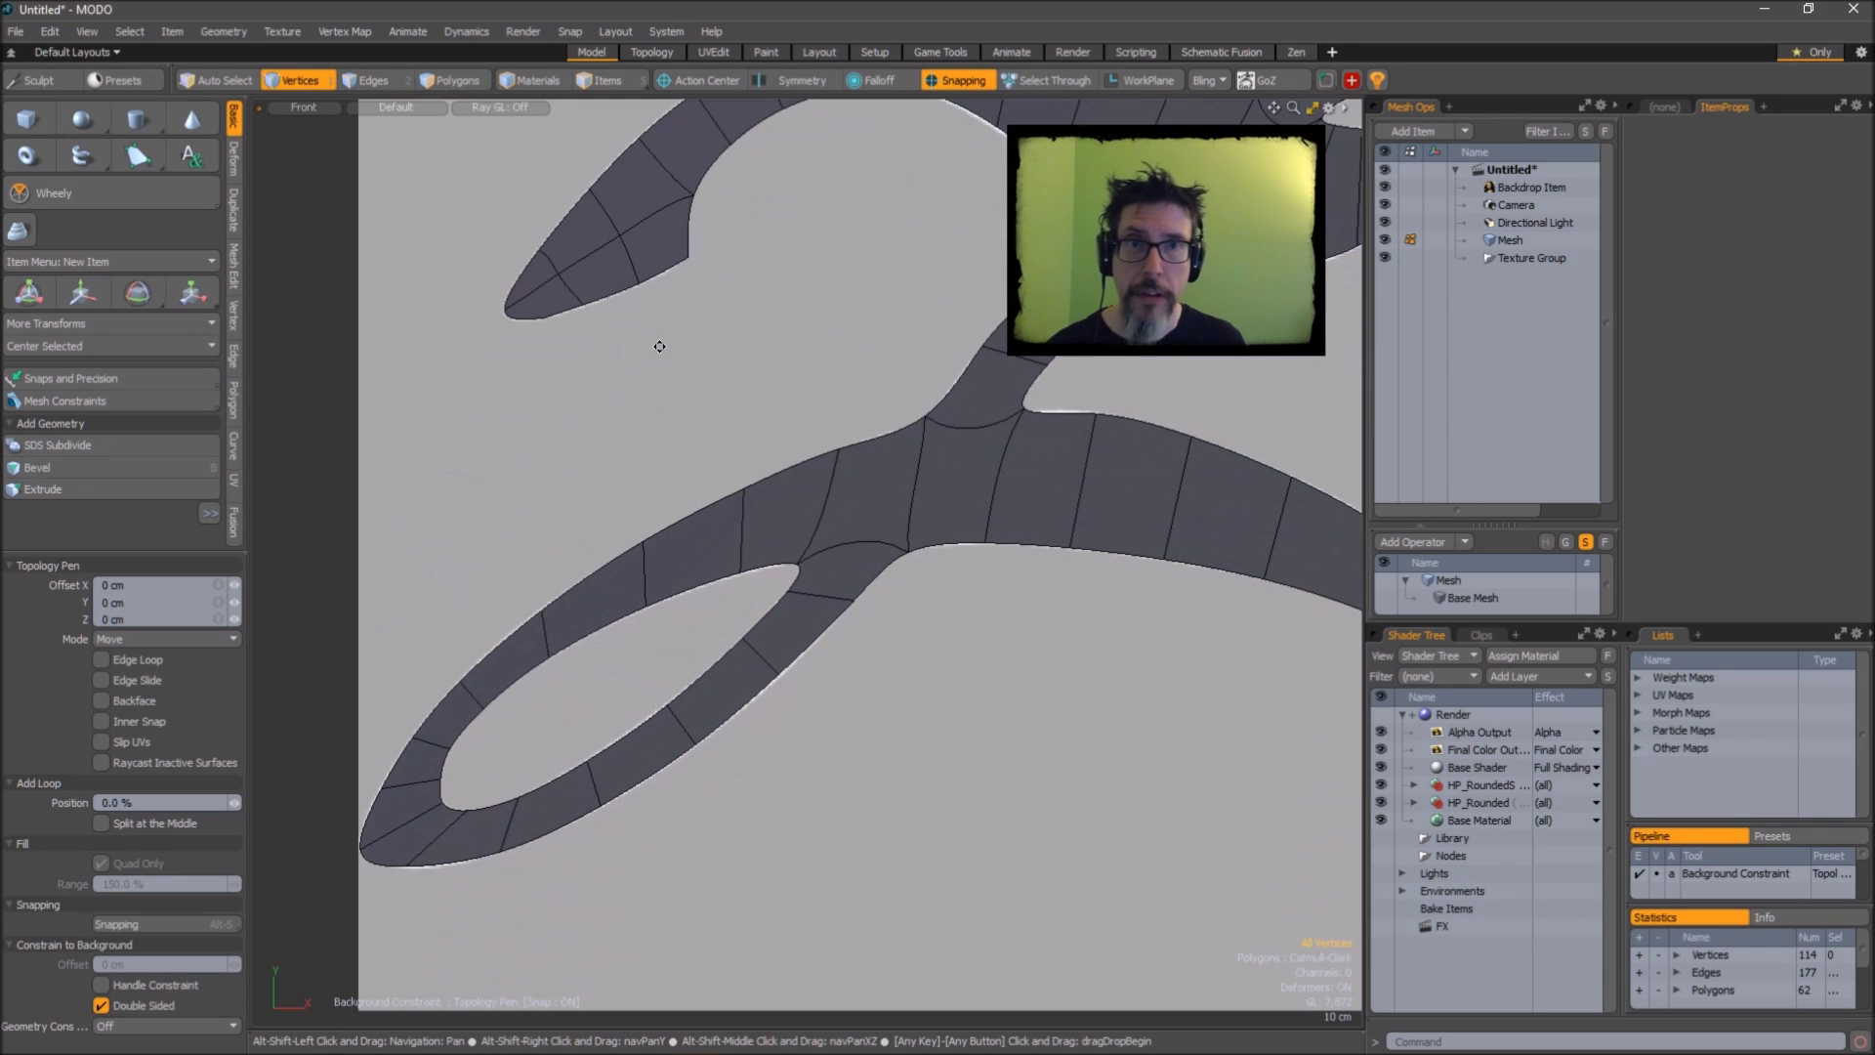
pyautogui.keyDown('alt'); pyautogui.keyDown('shift'); pyautogui.moveTo(871, 763); pyautogui.dragTo(888, 590); pyautogui.keyUp('shift'); pyautogui.keyUp('alt')
pyautogui.keyDown('ctrl'); pyautogui.keyDown('alt'); pyautogui.moveTo(745, 496); pyautogui.dragTo(853, 498); pyautogui.keyUp('alt'); pyautogui.keyUp('ctrl')
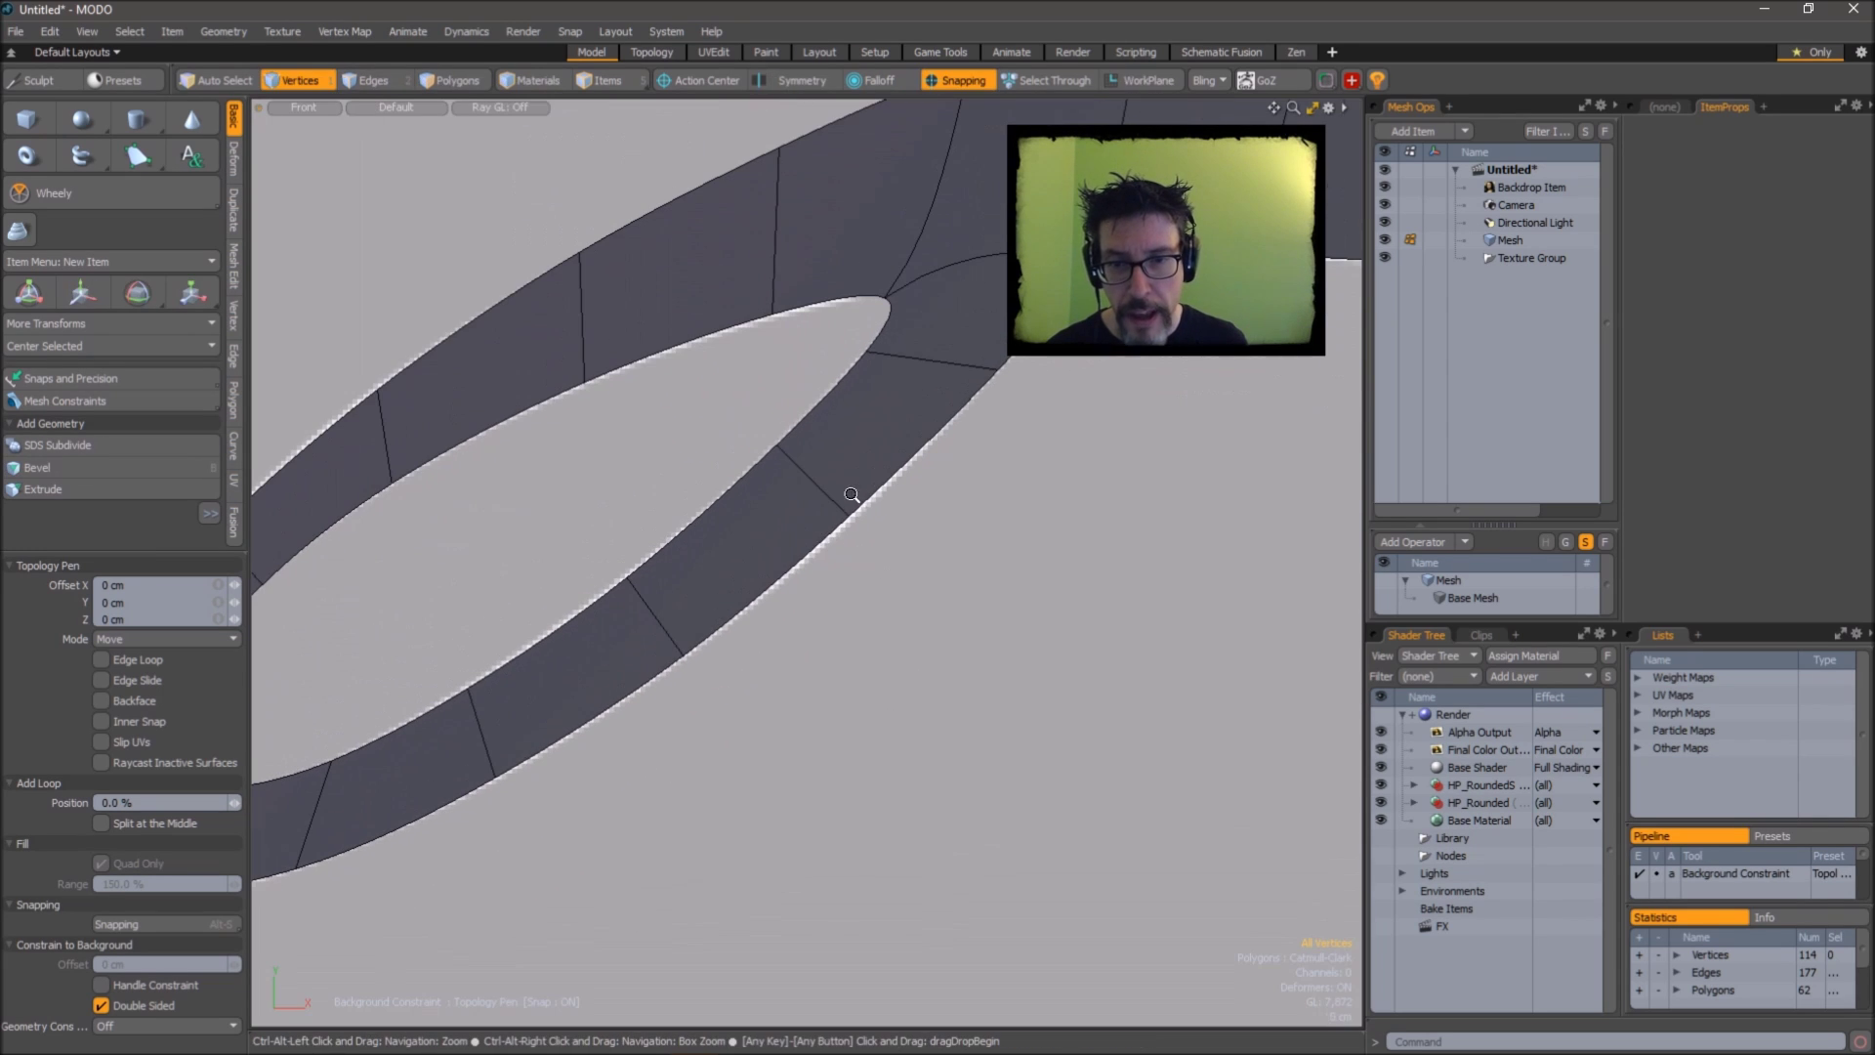
pyautogui.moveTo(764, 586); pyautogui.dragTo(756, 596)
# Fine-tune the mesh vertices along the body and front leg strokes to match the logo outline.
pyautogui.scroll(-3, 963, 456)
pyautogui.moveTo(922, 448); pyautogui.dragTo(606, 538)
pyautogui.scroll(2, 773, 428)
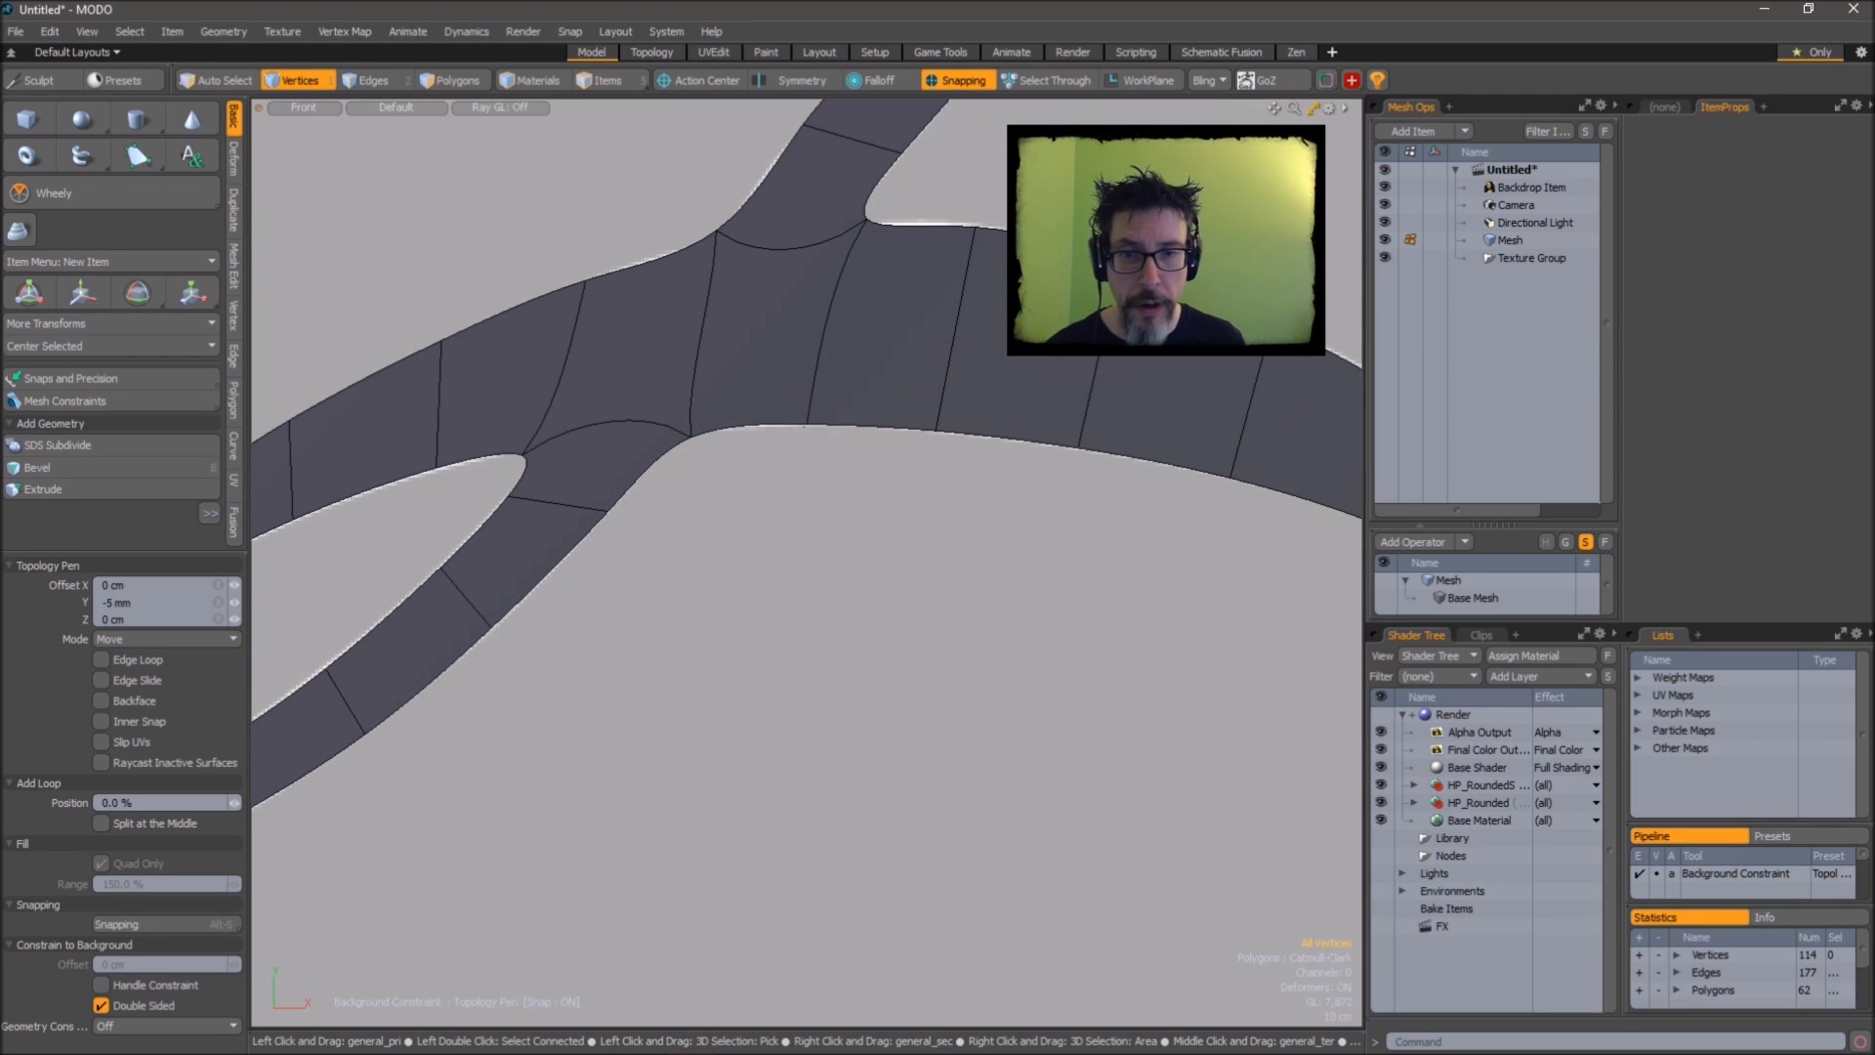
pyautogui.scroll(-3, 822, 436)
pyautogui.scroll(2, 775, 437)
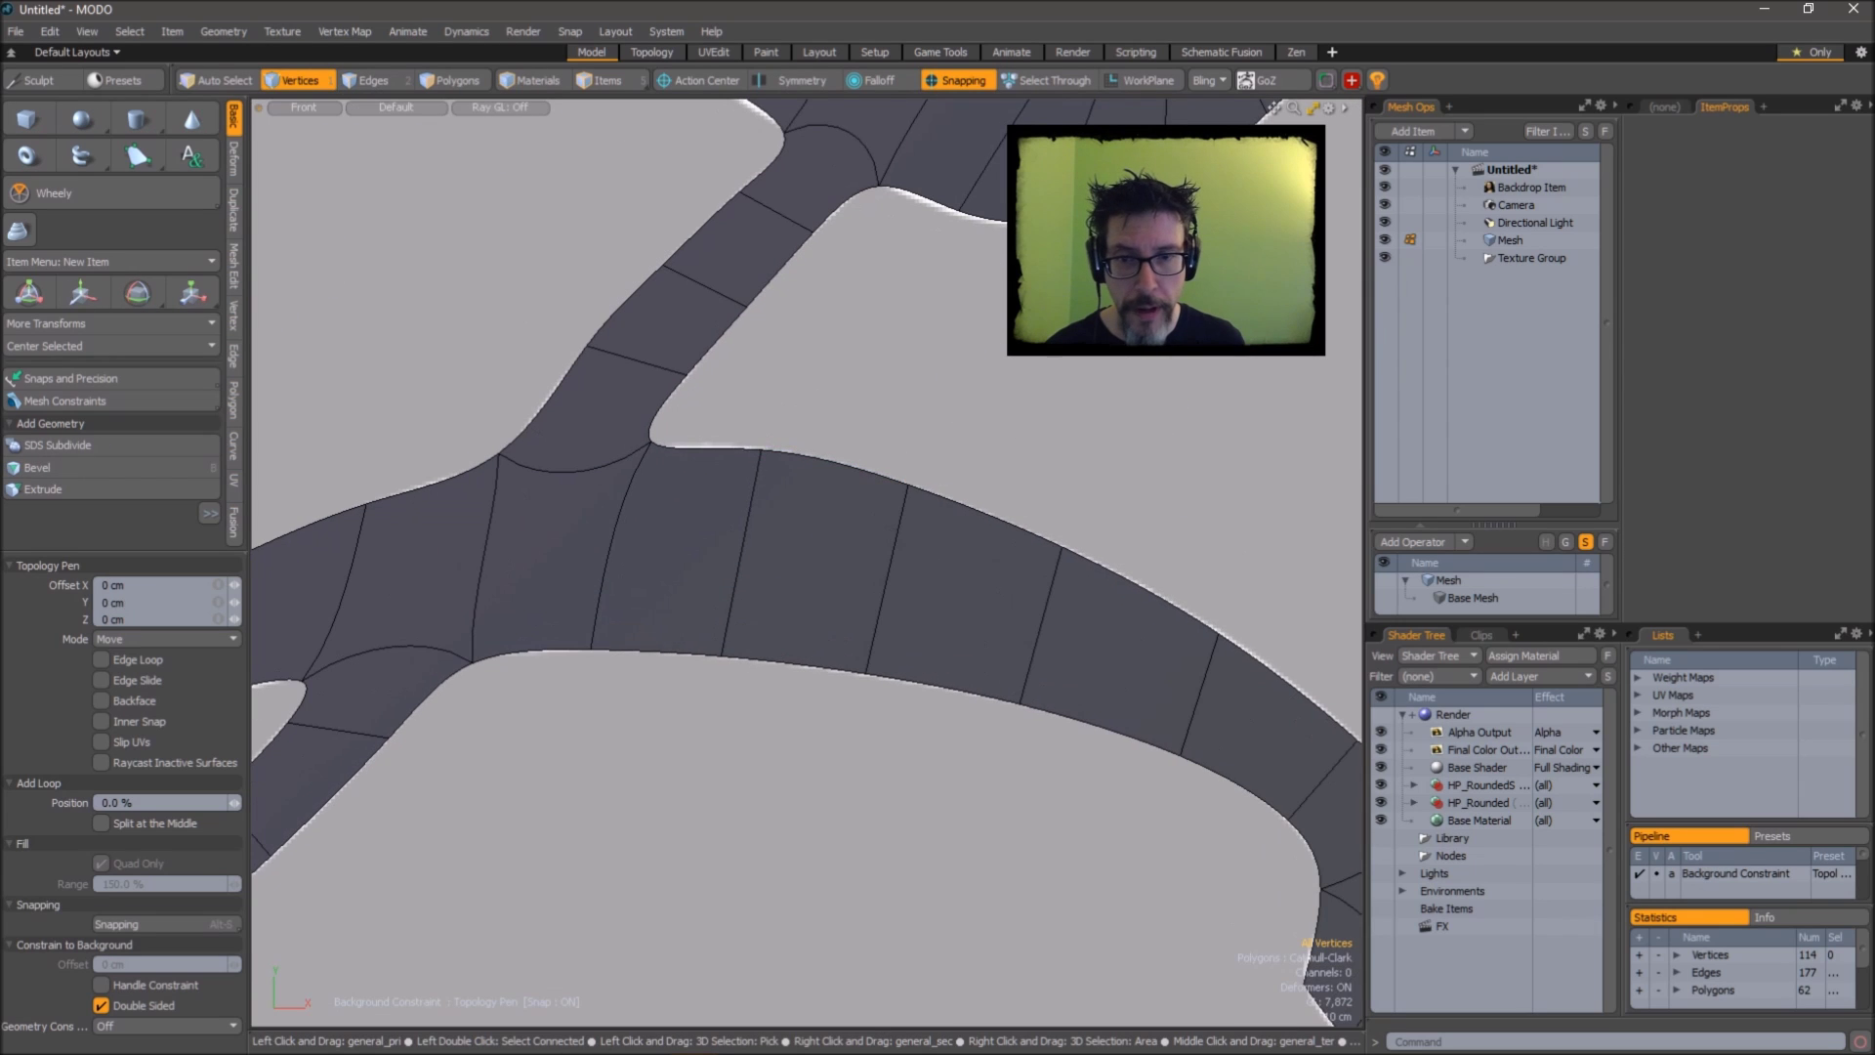
pyautogui.scroll(-3, 758, 448)
pyautogui.scroll(3, 937, 371)
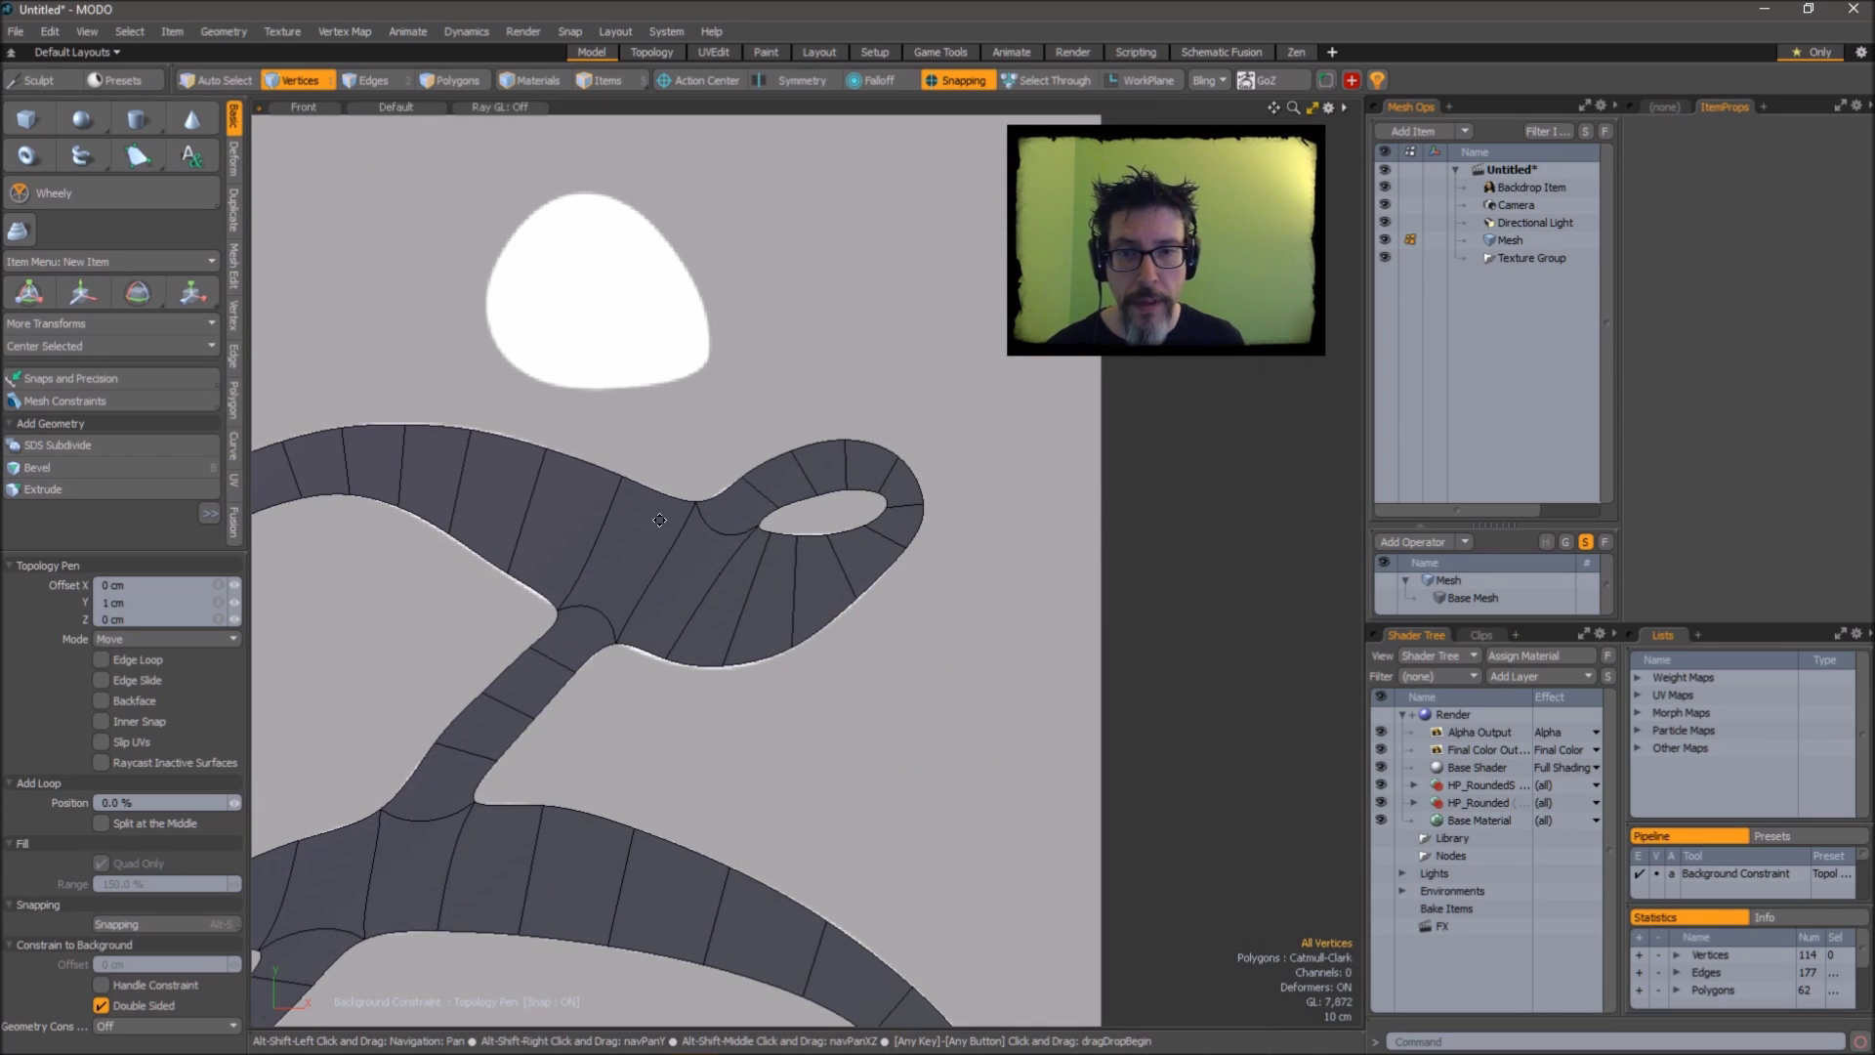
# Examine how closely the subdivided mesh follows the backdrop outline around the arms, legs and hand loop.
pyautogui.keyDown('alt'); pyautogui.keyDown('shift'); pyautogui.moveTo(654, 523); pyautogui.dragTo(1090, 403); pyautogui.keyUp('shift'); pyautogui.keyUp('alt')
pyautogui.keyDown('alt'); pyautogui.keyDown('shift'); pyautogui.moveTo(745, 452); pyautogui.dragTo(1016, 377); pyautogui.keyUp('shift'); pyautogui.keyUp('alt')
pyautogui.scroll(2, 720, 478)
pyautogui.scroll(-3, 720, 477)
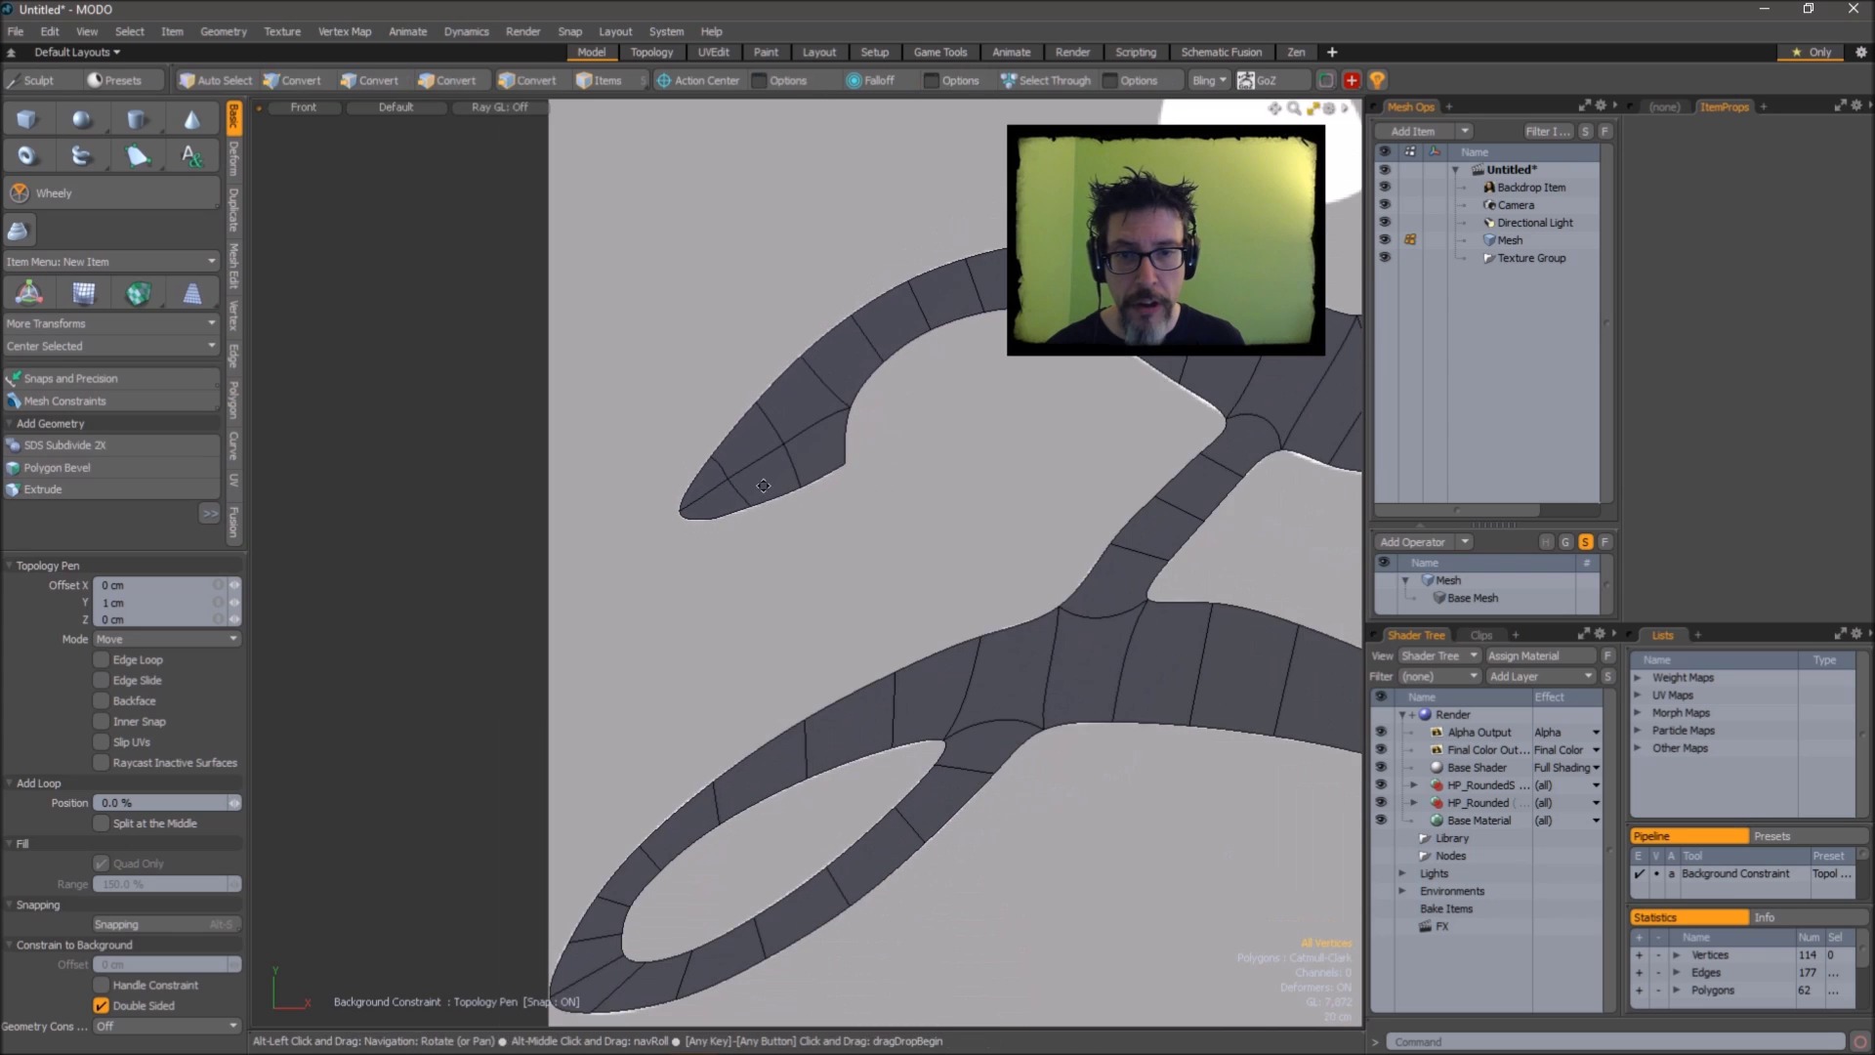
pyautogui.keyDown('alt'); pyautogui.keyDown('shift'); pyautogui.moveTo(823, 517); pyautogui.dragTo(739, 228); pyautogui.keyUp('shift'); pyautogui.keyUp('alt')
pyautogui.keyDown('alt'); pyautogui.keyDown('shift'); pyautogui.moveTo(1050, 383); pyautogui.dragTo(493, 371); pyautogui.keyUp('shift'); pyautogui.keyUp('alt')
pyautogui.keyDown('alt'); pyautogui.keyDown('shift'); pyautogui.moveTo(908, 609); pyautogui.dragTo(823, 460); pyautogui.keyUp('shift'); pyautogui.keyUp('alt')
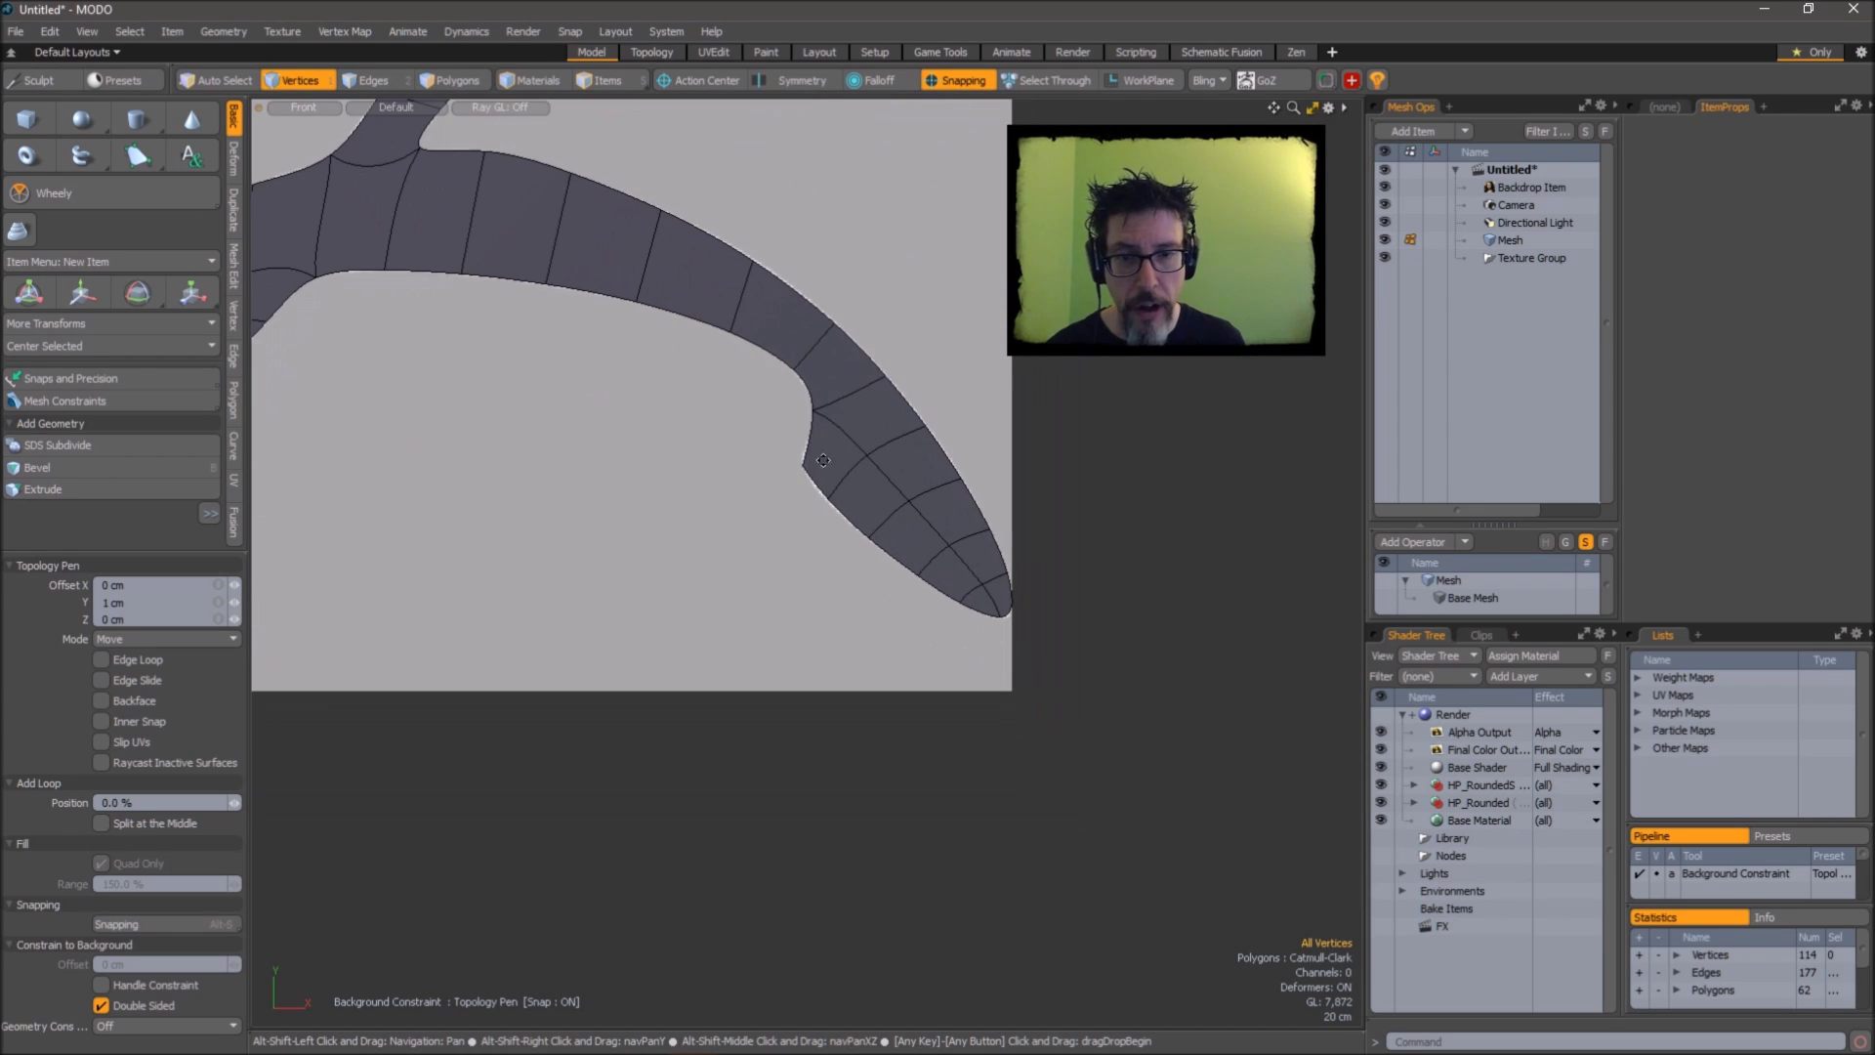
pyautogui.keyDown('alt'); pyautogui.keyDown('shift'); pyautogui.moveTo(742, 227); pyautogui.dragTo(879, 305); pyautogui.keyUp('shift'); pyautogui.keyUp('alt')
pyautogui.keyDown('alt'); pyautogui.keyDown('shift'); pyautogui.moveTo(703, 167); pyautogui.dragTo(1005, 487); pyautogui.keyUp('shift'); pyautogui.keyUp('alt')
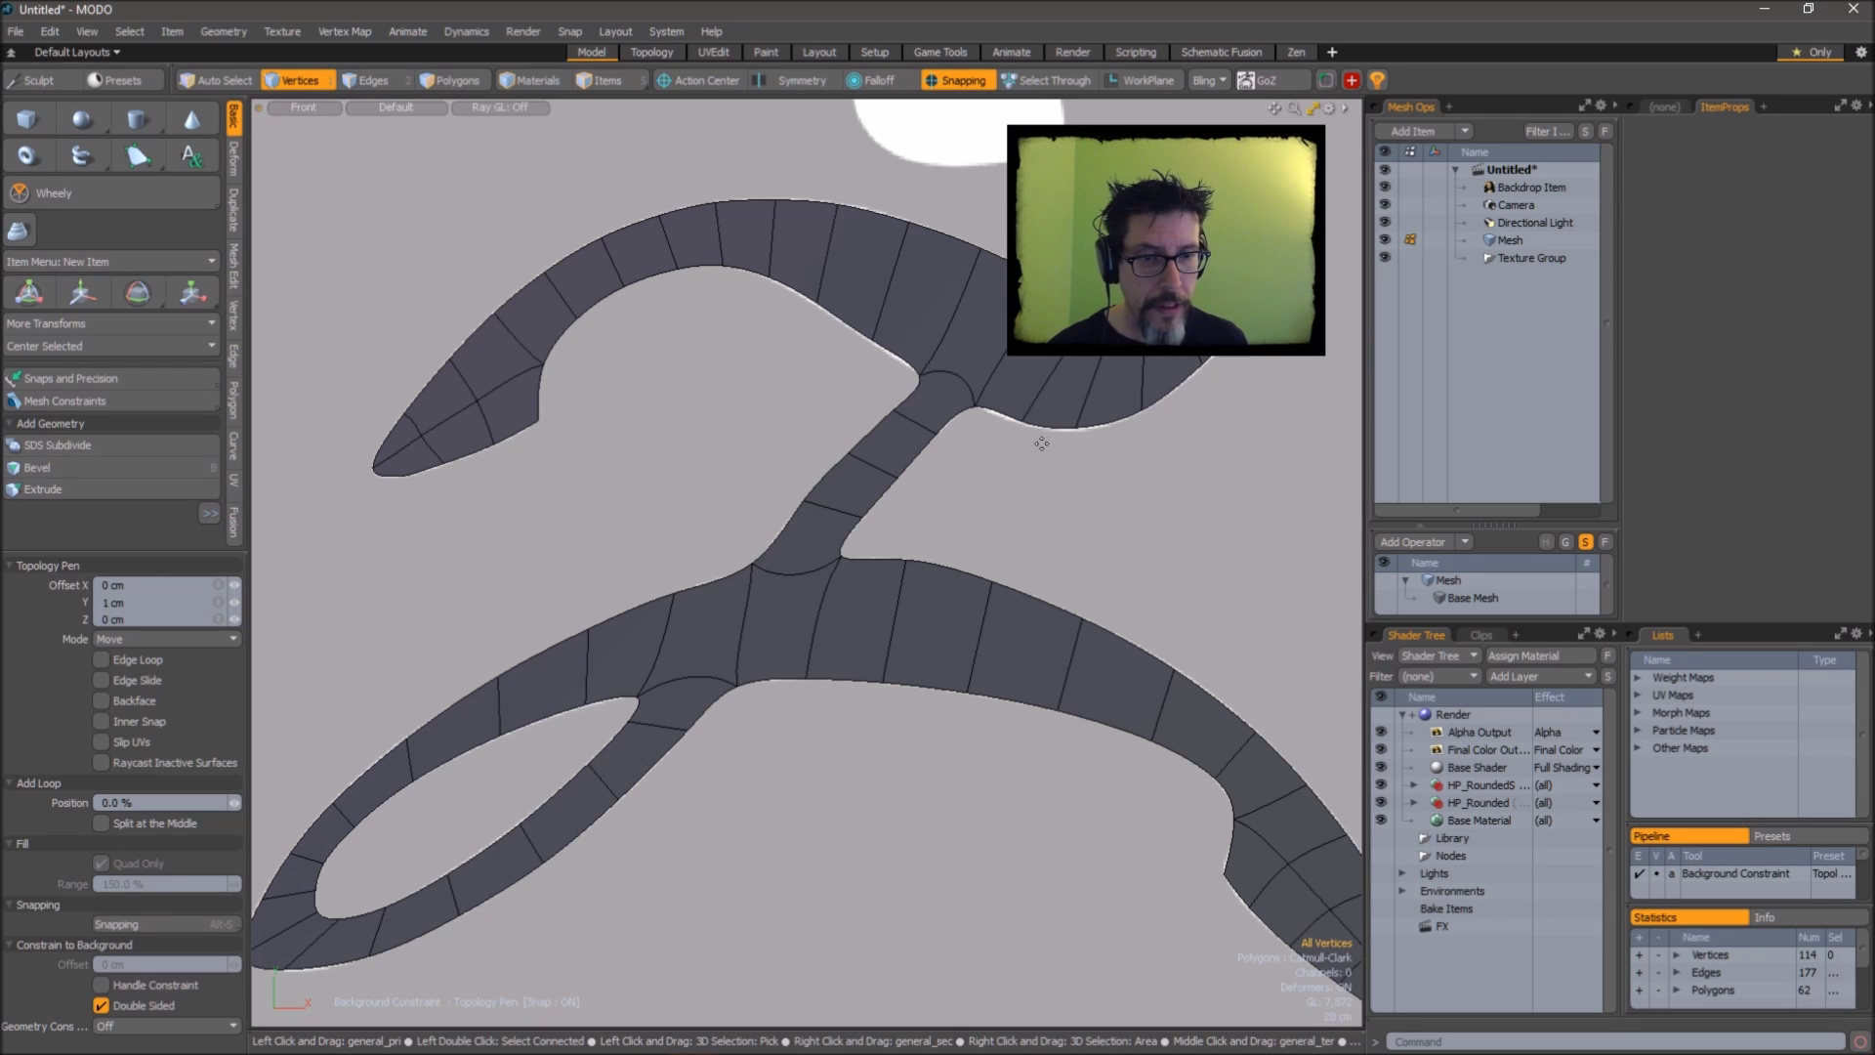
pyautogui.keyDown('alt'); pyautogui.keyDown('shift'); pyautogui.moveTo(1044, 469); pyautogui.dragTo(1026, 497); pyautogui.keyUp('shift'); pyautogui.keyUp('alt')
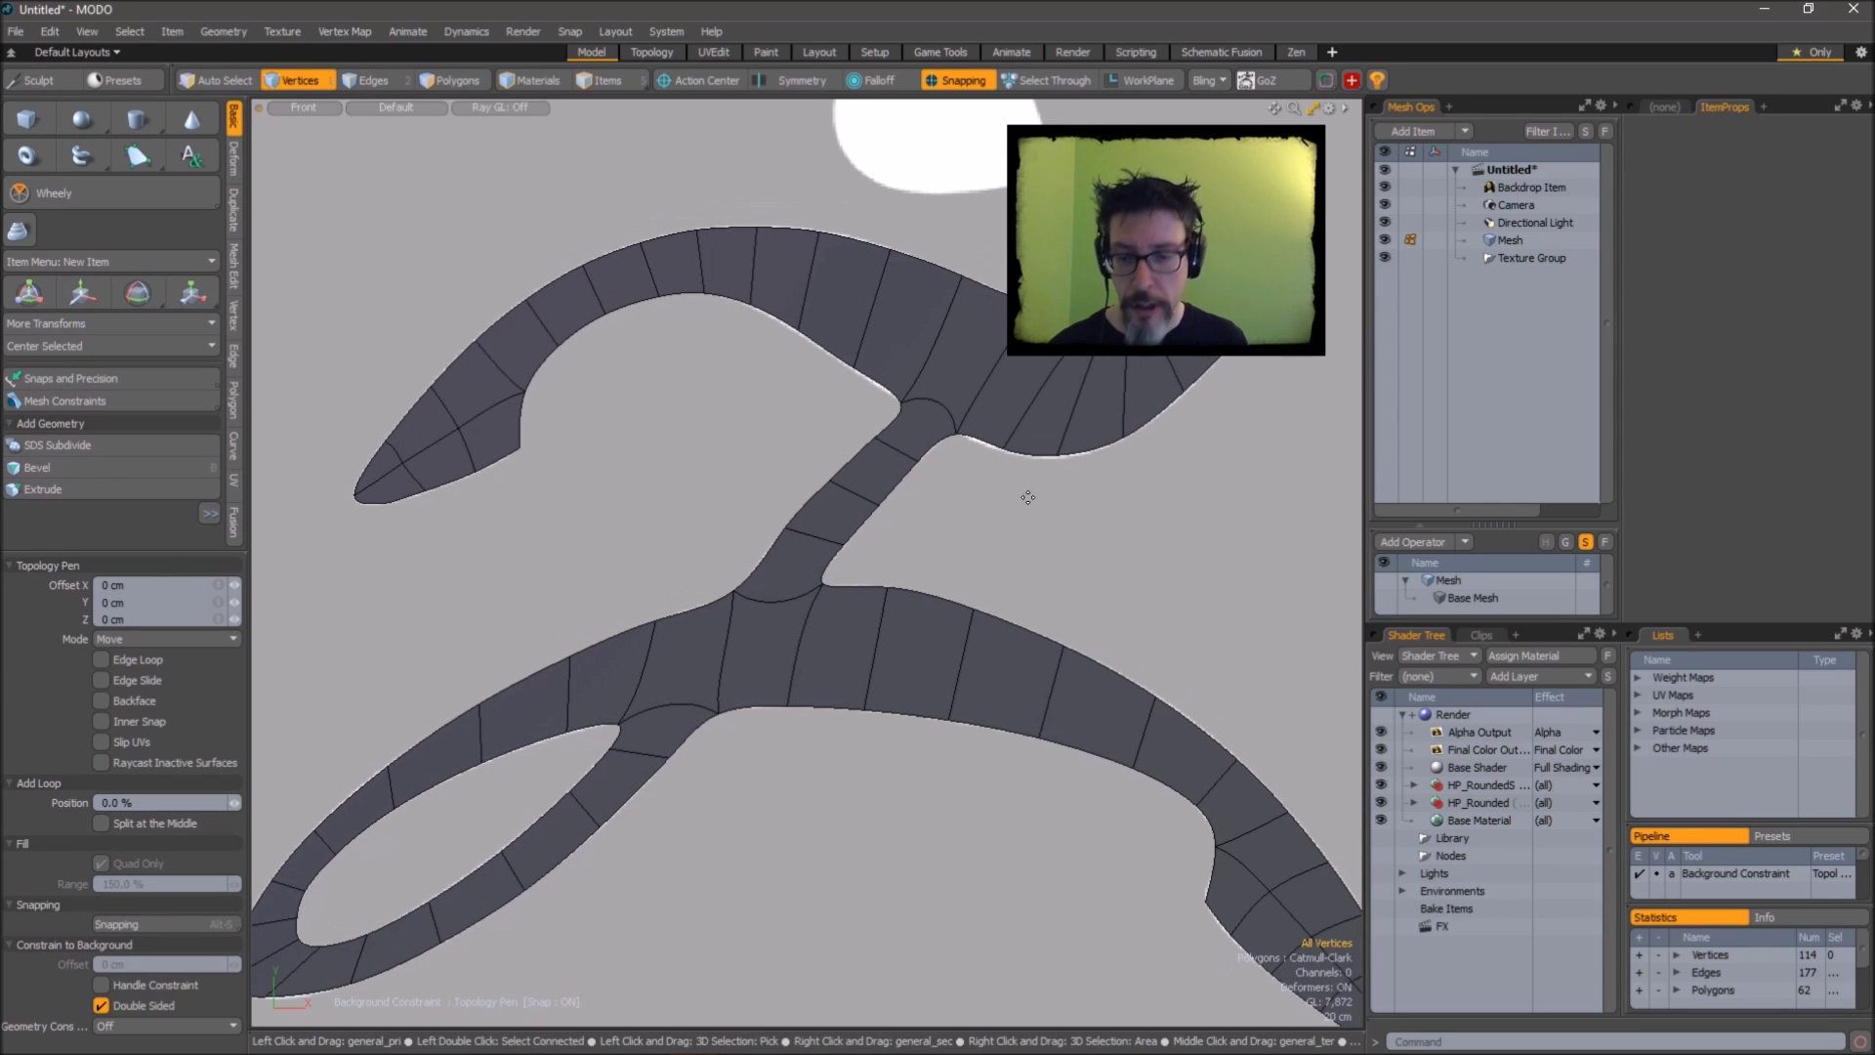
# Set the Front viewport's shading to Wireframe so the backdrop logo shows through the mesh.
pyautogui.hotkey('ctrl', '2')
pyautogui.click(1025, 428)
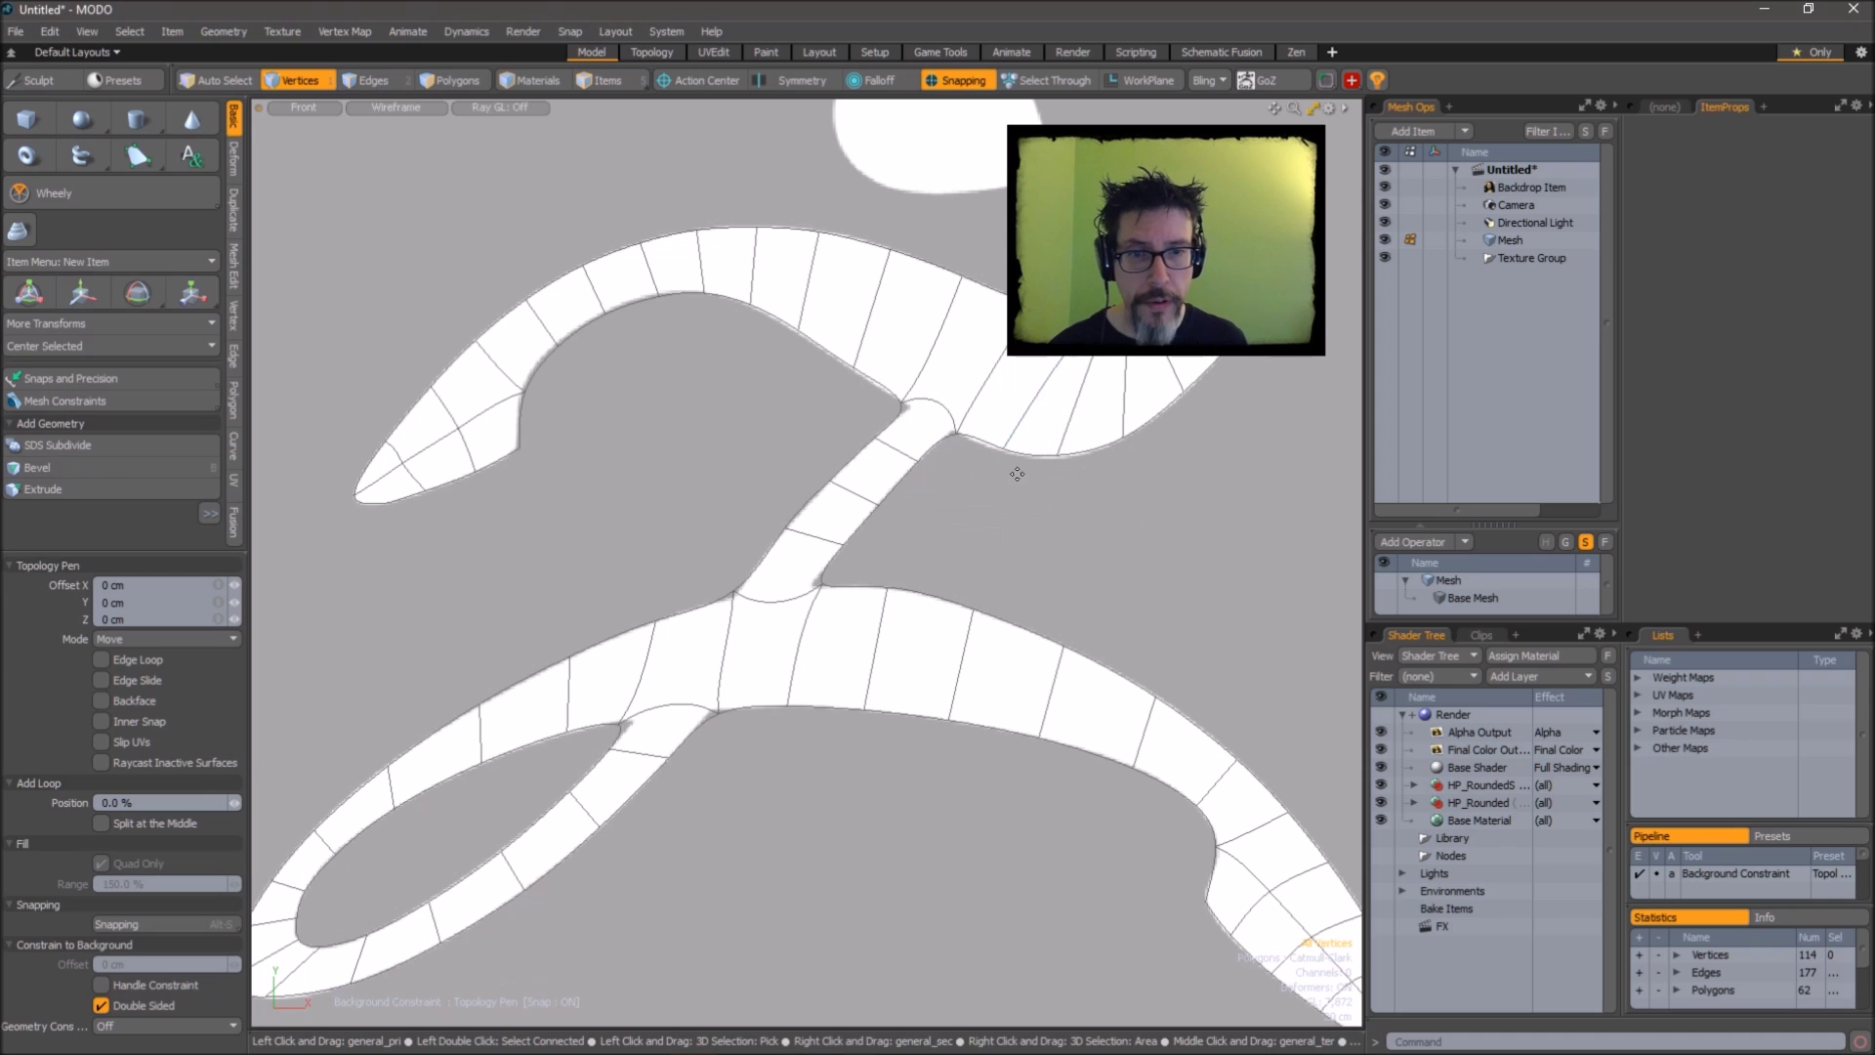
pyautogui.keyDown('alt'); pyautogui.keyDown('shift'); pyautogui.moveTo(1070, 563); pyautogui.dragTo(1009, 444); pyautogui.keyUp('shift'); pyautogui.keyUp('alt')
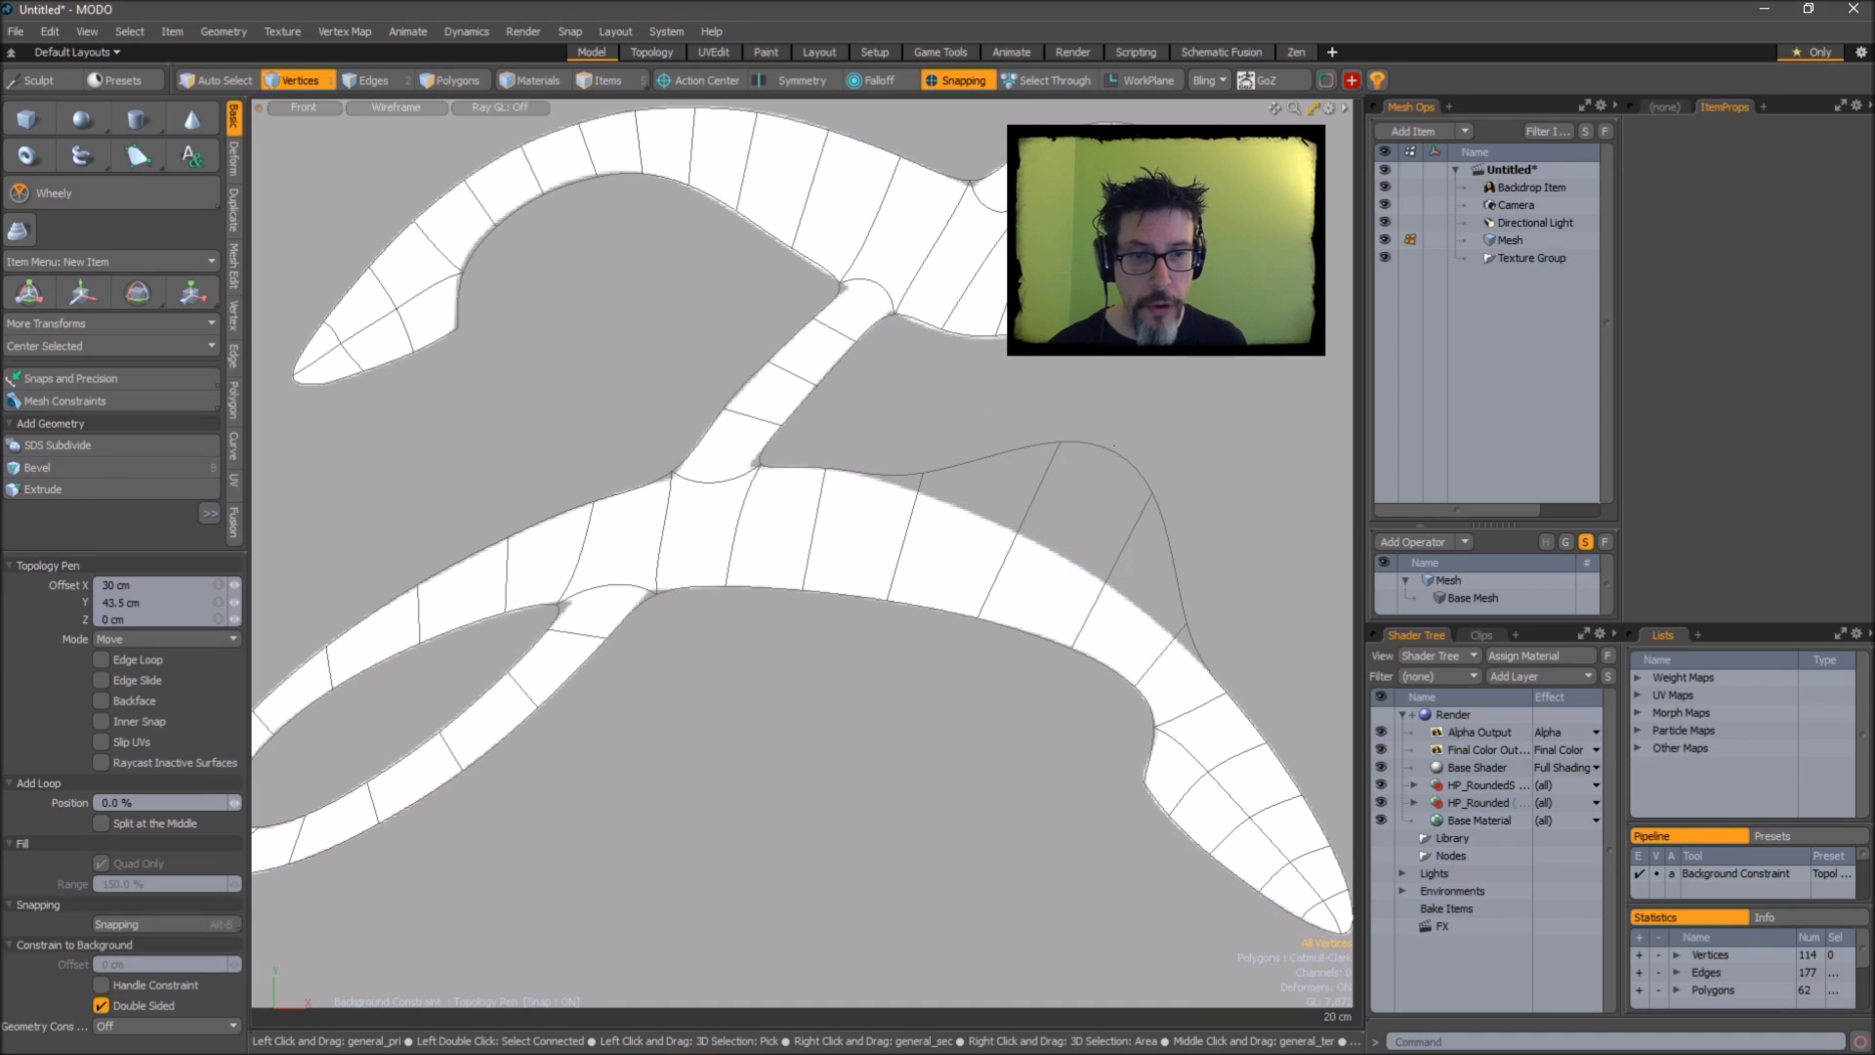
pyautogui.keyDown('alt'); pyautogui.keyDown('shift'); pyautogui.moveTo(1129, 477); pyautogui.dragTo(1168, 681); pyautogui.keyUp('shift'); pyautogui.keyUp('alt')
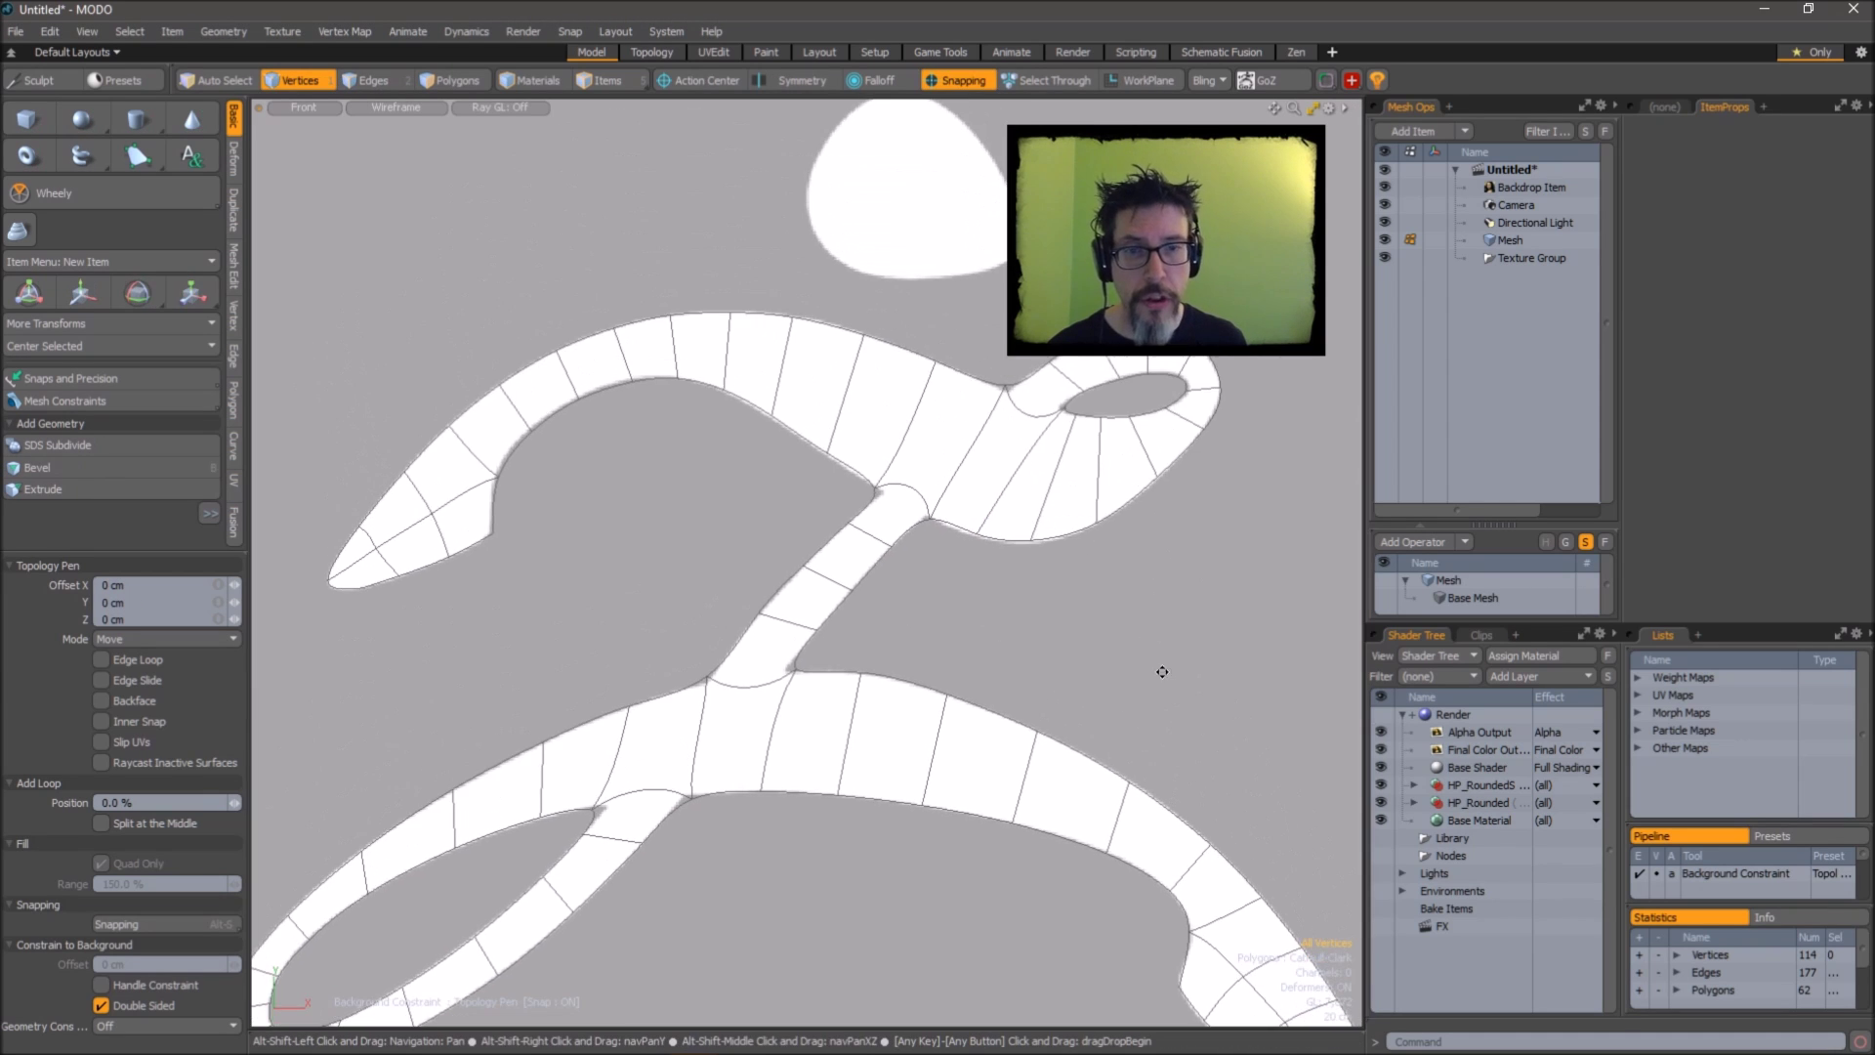
pyautogui.keyDown('alt'); pyautogui.keyDown('shift'); pyautogui.moveTo(681, 622); pyautogui.dragTo(724, 509); pyautogui.keyUp('shift'); pyautogui.keyUp('alt')
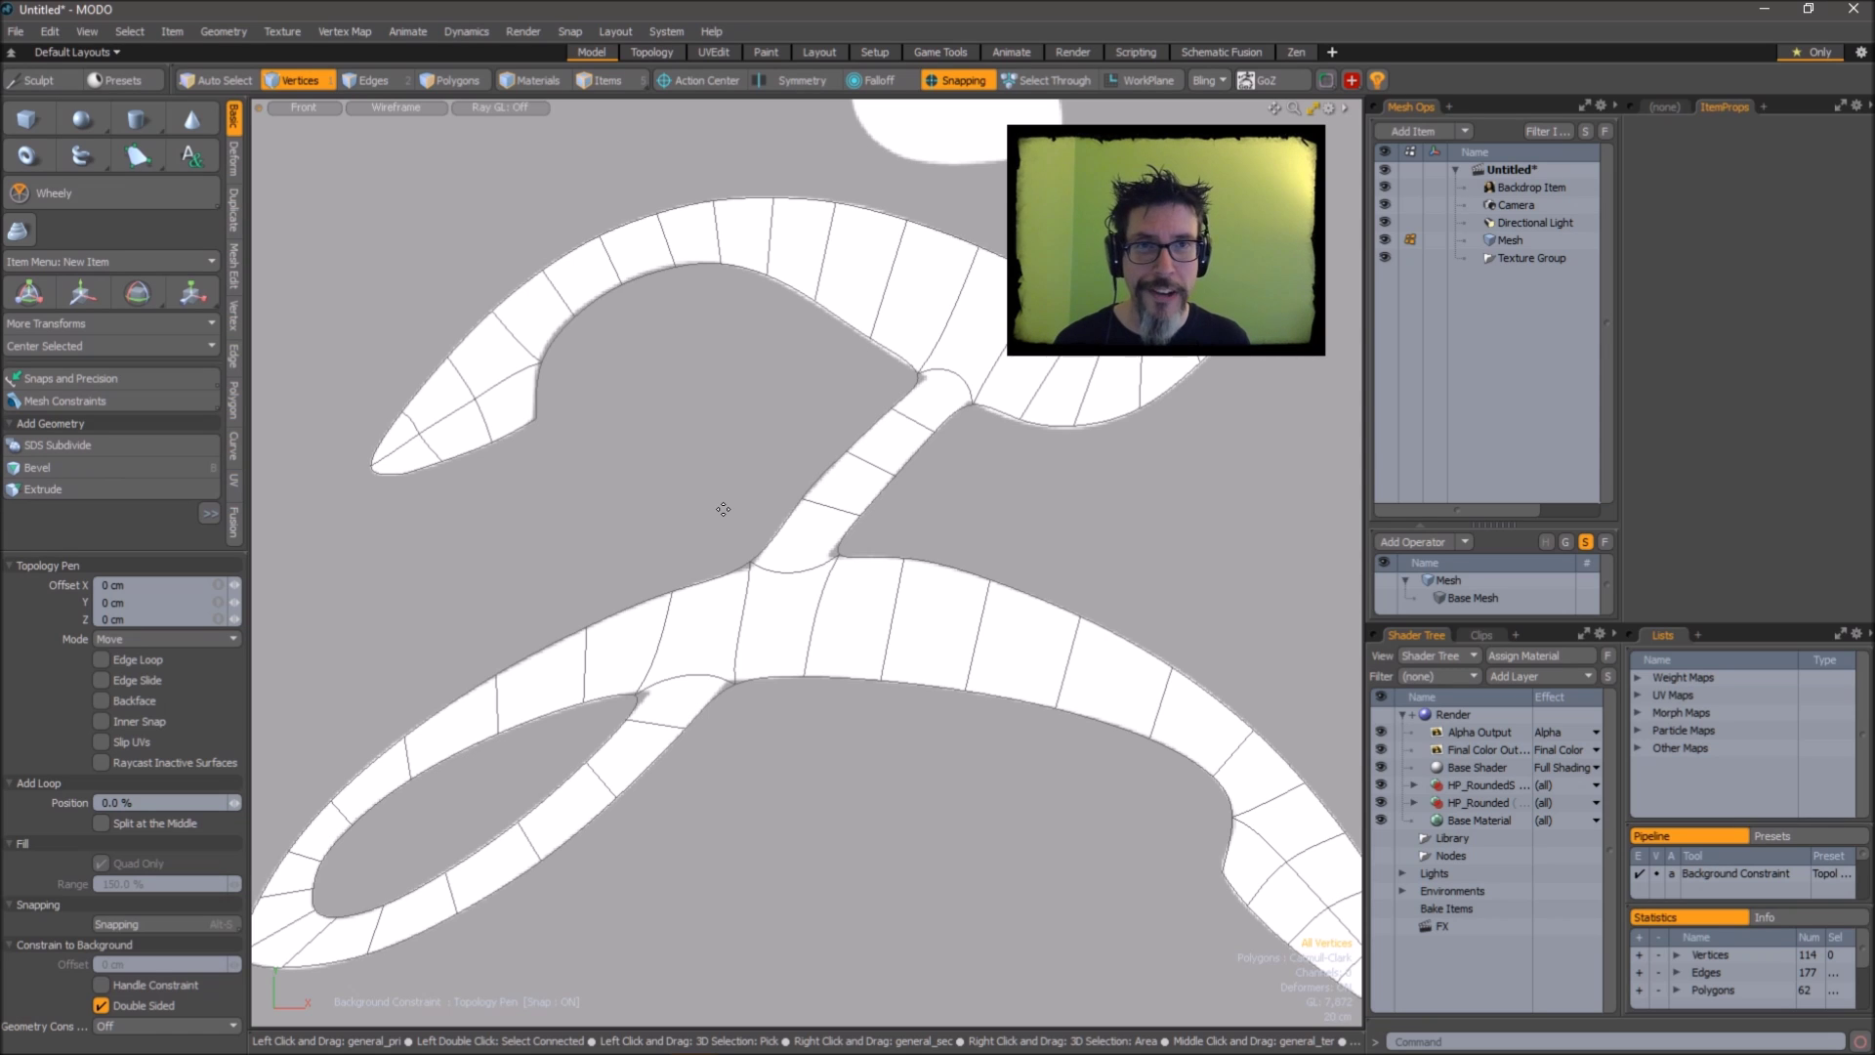
pyautogui.keyDown('alt'); pyautogui.keyDown('shift'); pyautogui.moveTo(1042, 574); pyautogui.dragTo(1080, 400); pyautogui.keyUp('shift'); pyautogui.keyUp('alt')
pyautogui.keyDown('alt'); pyautogui.keyDown('shift'); pyautogui.moveTo(970, 367); pyautogui.dragTo(938, 389); pyautogui.keyUp('shift'); pyautogui.keyUp('alt')
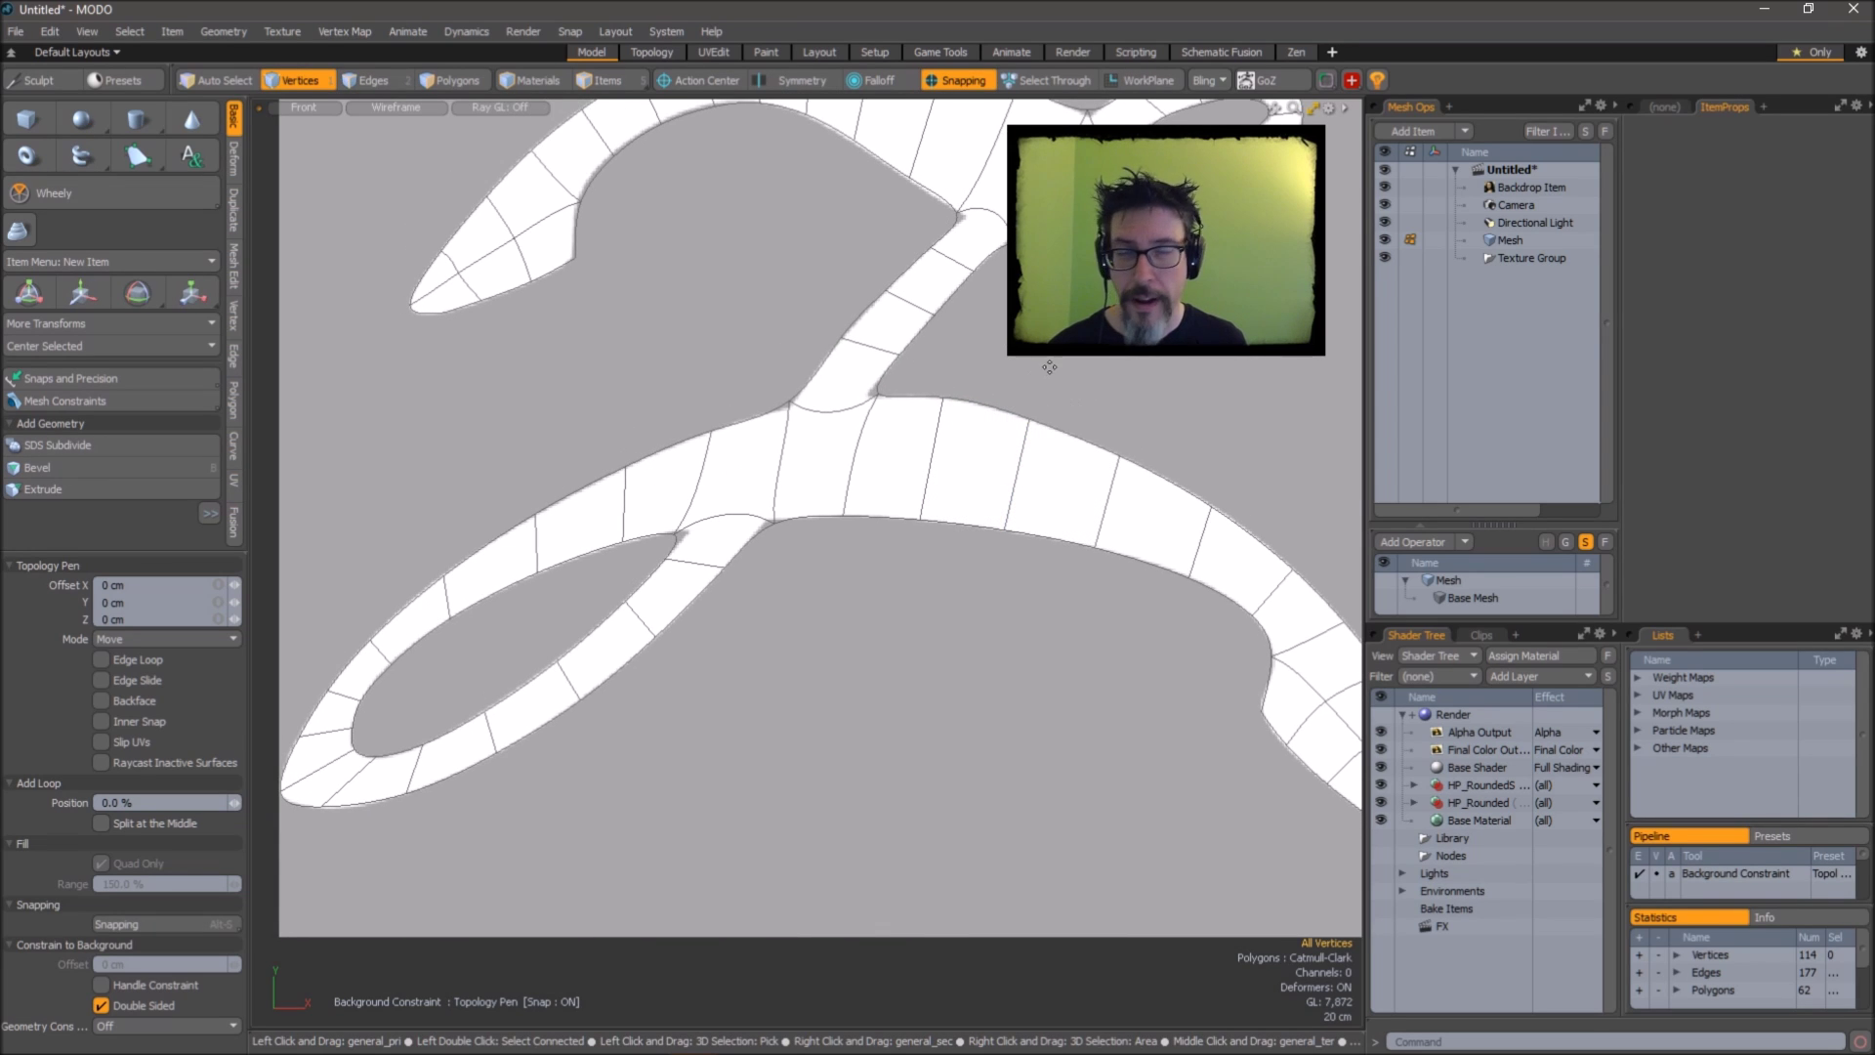
# Try adding a lengthwise edge loop through the leg strokes with the Topology Pen.
pyautogui.keyDown('shift'); pyautogui.click(1021, 455); pyautogui.keyUp('shift')
pyautogui.keyDown('shift'); pyautogui.moveTo(1017, 480); pyautogui.dragTo(1016, 473, button='middle'); pyautogui.keyUp('shift')
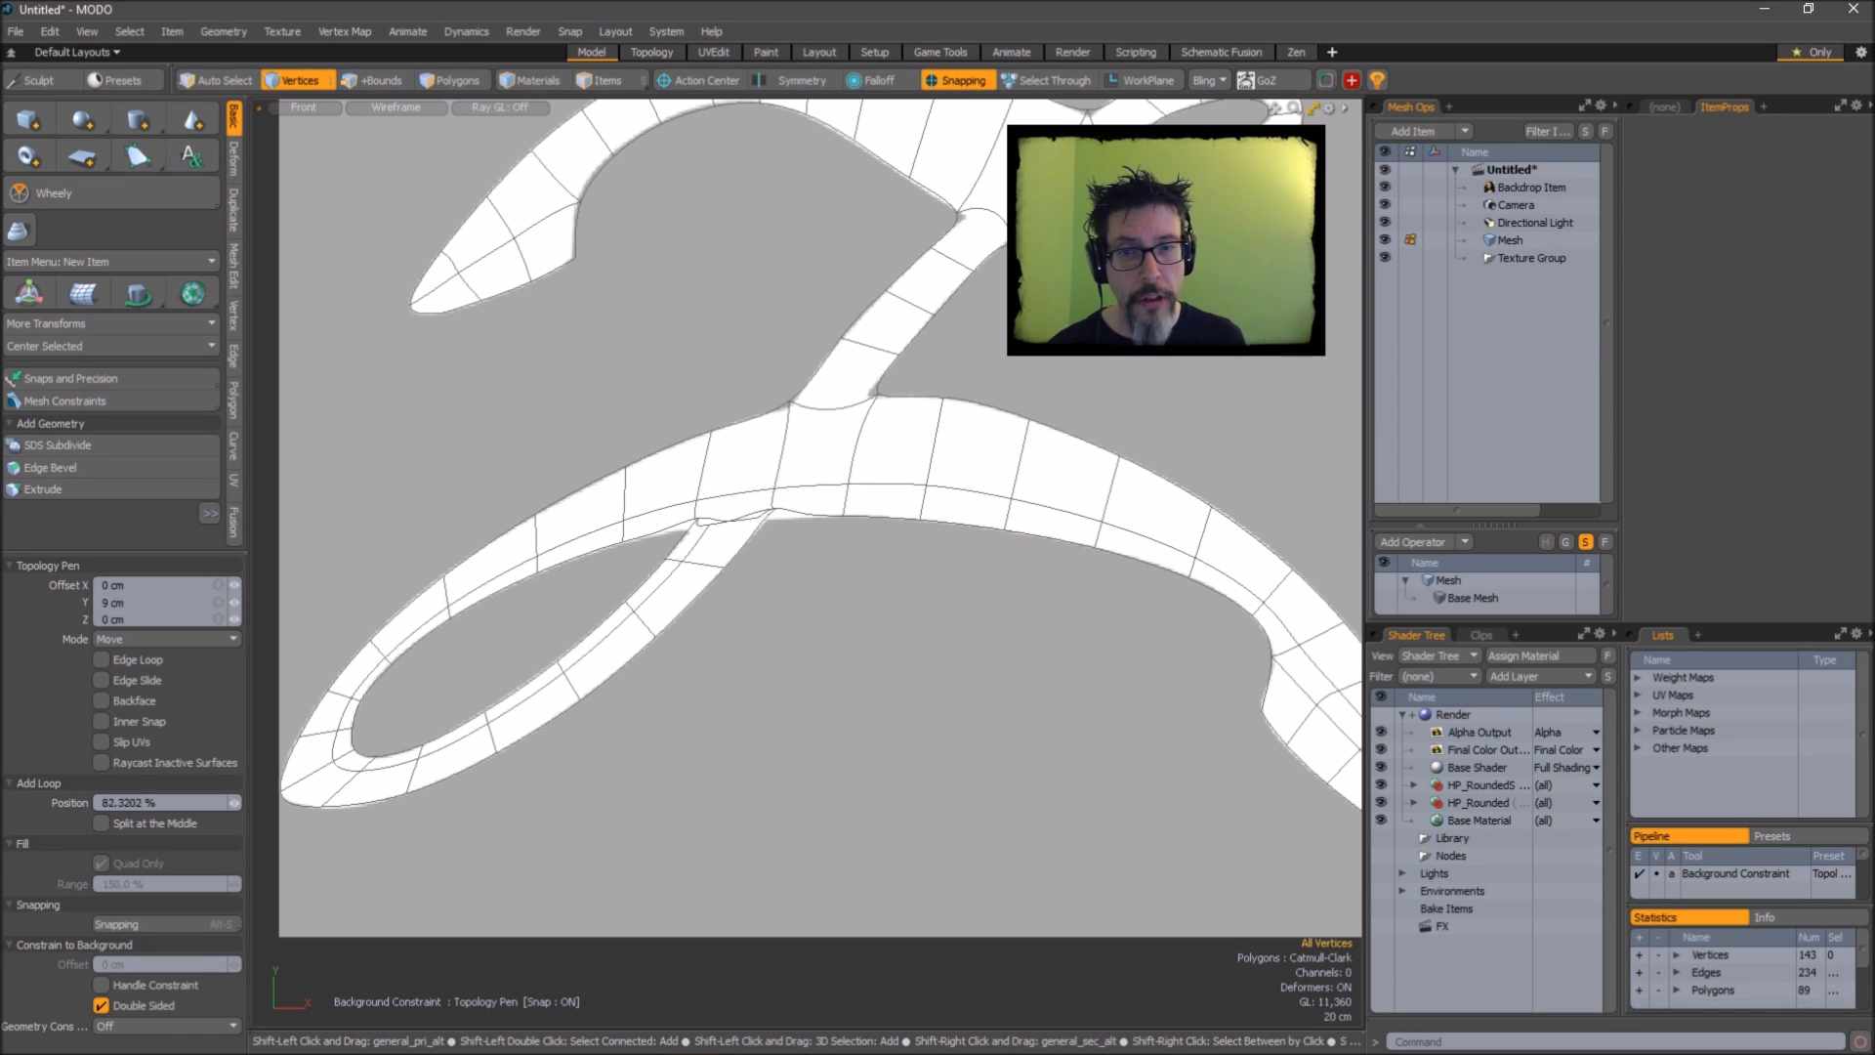
pyautogui.hotkey('ctrl', 'z')
# Add three edge loops across the diagonal body stroke, near its lower and upper junctions.
pyautogui.keyDown('shift'); pyautogui.moveTo(882, 379); pyautogui.dragTo(879, 364, button='middle'); pyautogui.keyUp('shift')
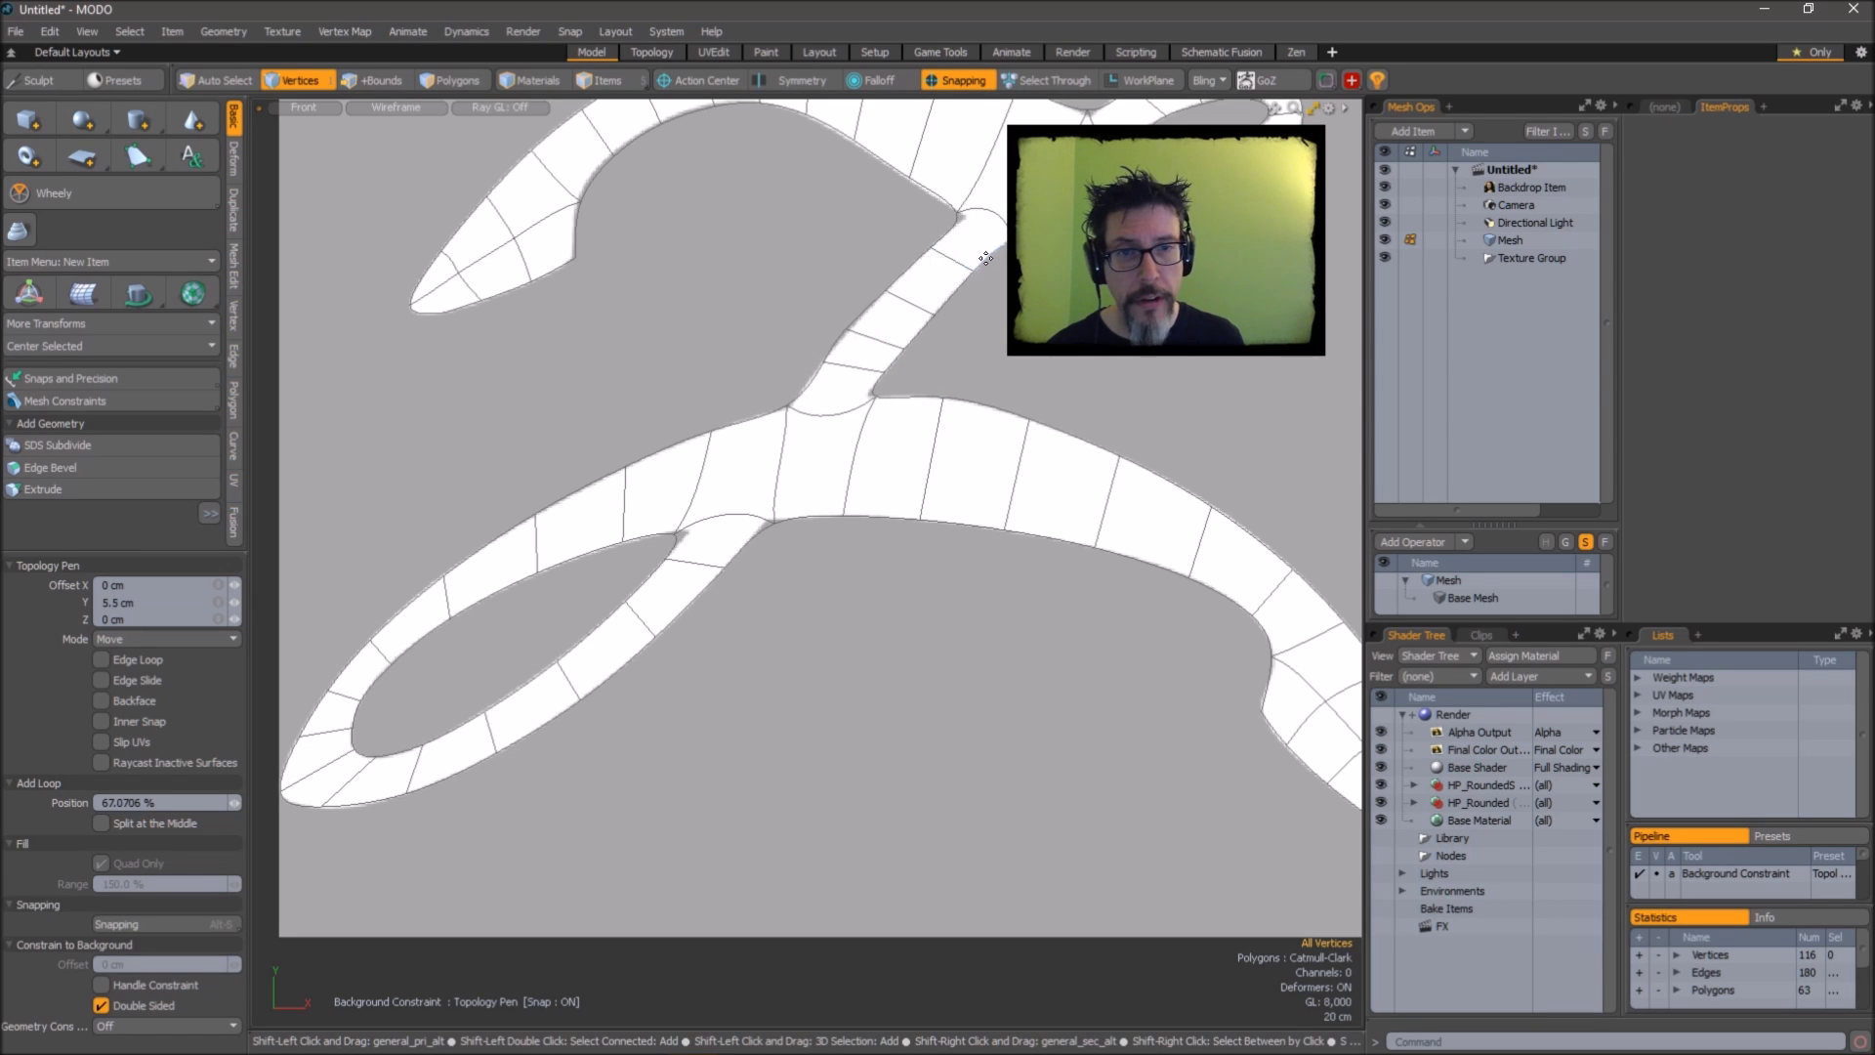
pyautogui.keyDown('shift'); pyautogui.moveTo(989, 258); pyautogui.dragTo(988, 256, button='middle'); pyautogui.keyUp('shift')
pyautogui.keyDown('alt'); pyautogui.keyDown('shift'); pyautogui.moveTo(1048, 327); pyautogui.dragTo(899, 518); pyautogui.keyUp('shift'); pyautogui.keyUp('alt')
pyautogui.keyDown('shift'); pyautogui.moveTo(980, 278); pyautogui.dragTo(971, 283, button='middle'); pyautogui.keyUp('shift')
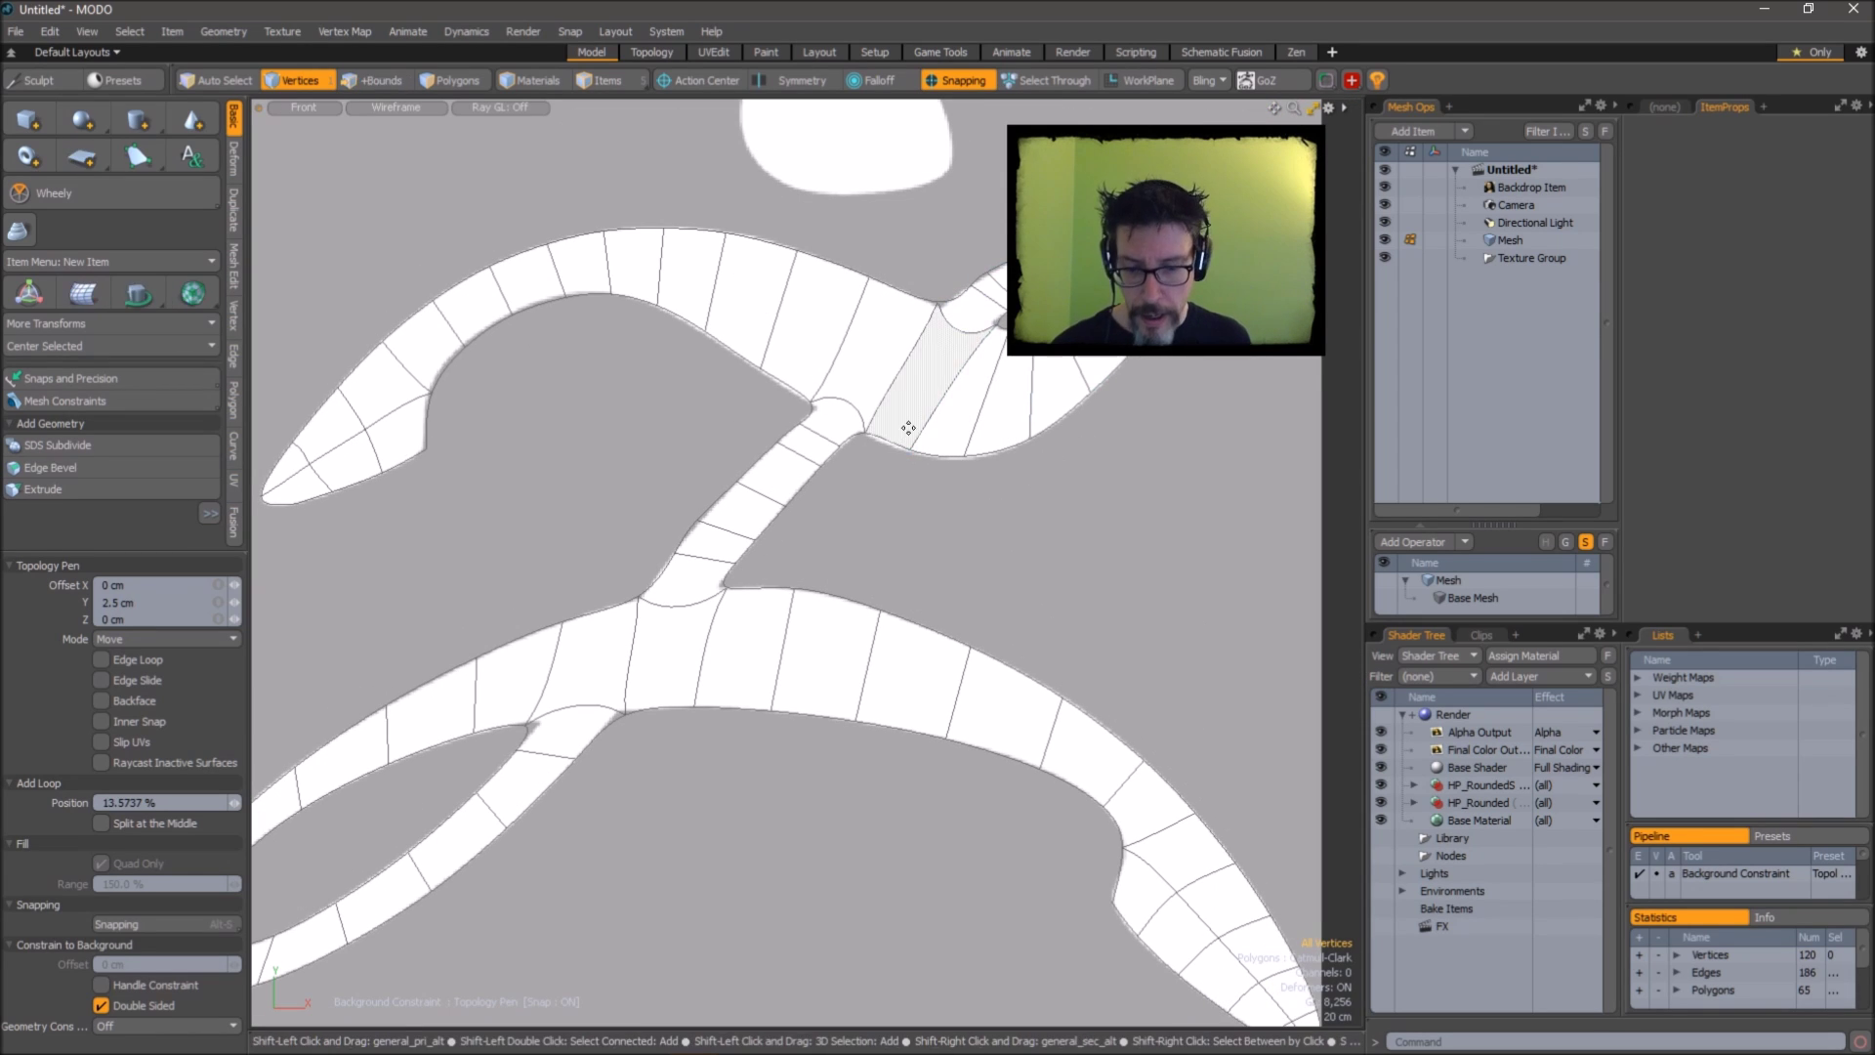
pyautogui.hotkey('shift', 'space')
pyautogui.click(887, 285)
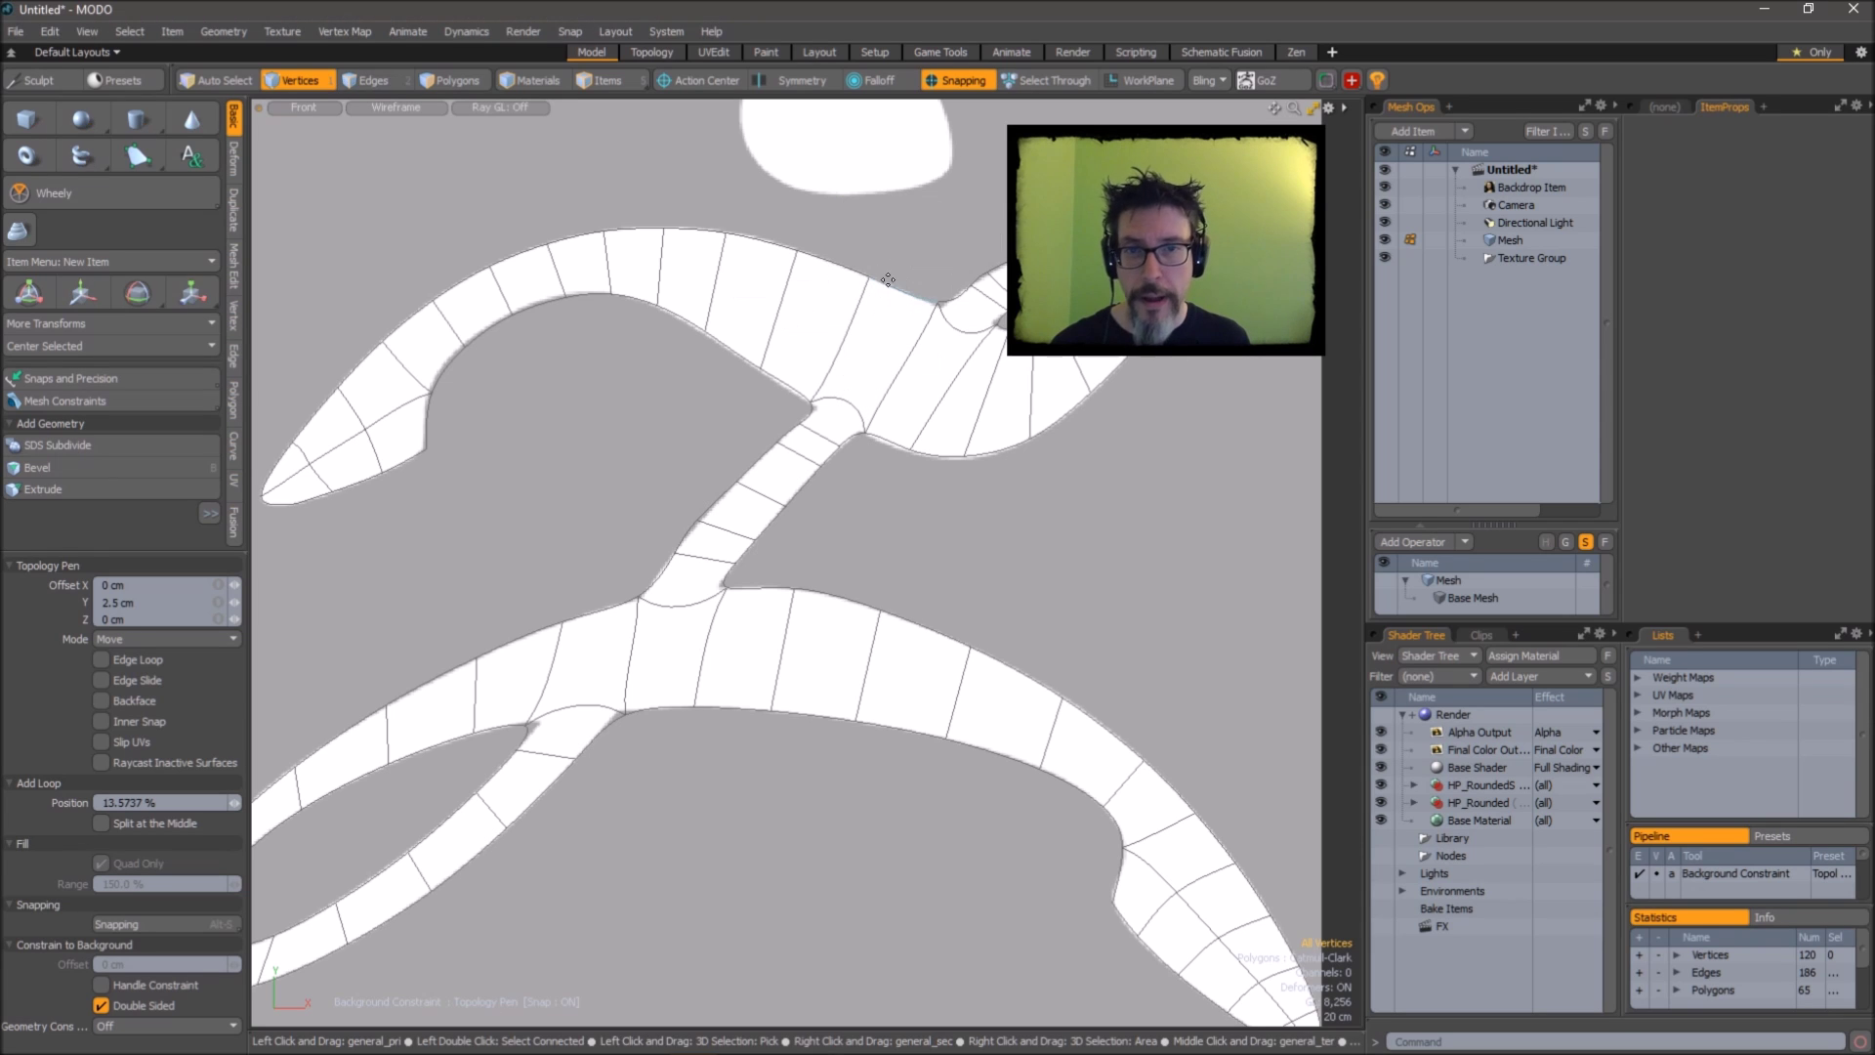
# Exit the Topology Pen, change the viewport to a default-shaded Perspective view and hide the backdrop item.
pyautogui.press('q')
pyautogui.moveTo(1119, 435)
pyautogui.keyDown('alt'); pyautogui.keyDown('shift'); pyautogui.mouseDown()
pyautogui.moveTo(1042, 565)
pyautogui.moveTo(1026, 553)
pyautogui.moveTo(998, 635)
pyautogui.mouseUp(); pyautogui.keyUp('shift'); pyautogui.keyUp('alt')
pyautogui.hotkey('ctrl', 'space')
pyautogui.click(1141, 430)
pyautogui.hotkey('ctrl', '2')
pyautogui.click(1026, 586)
pyautogui.click(1384, 187)
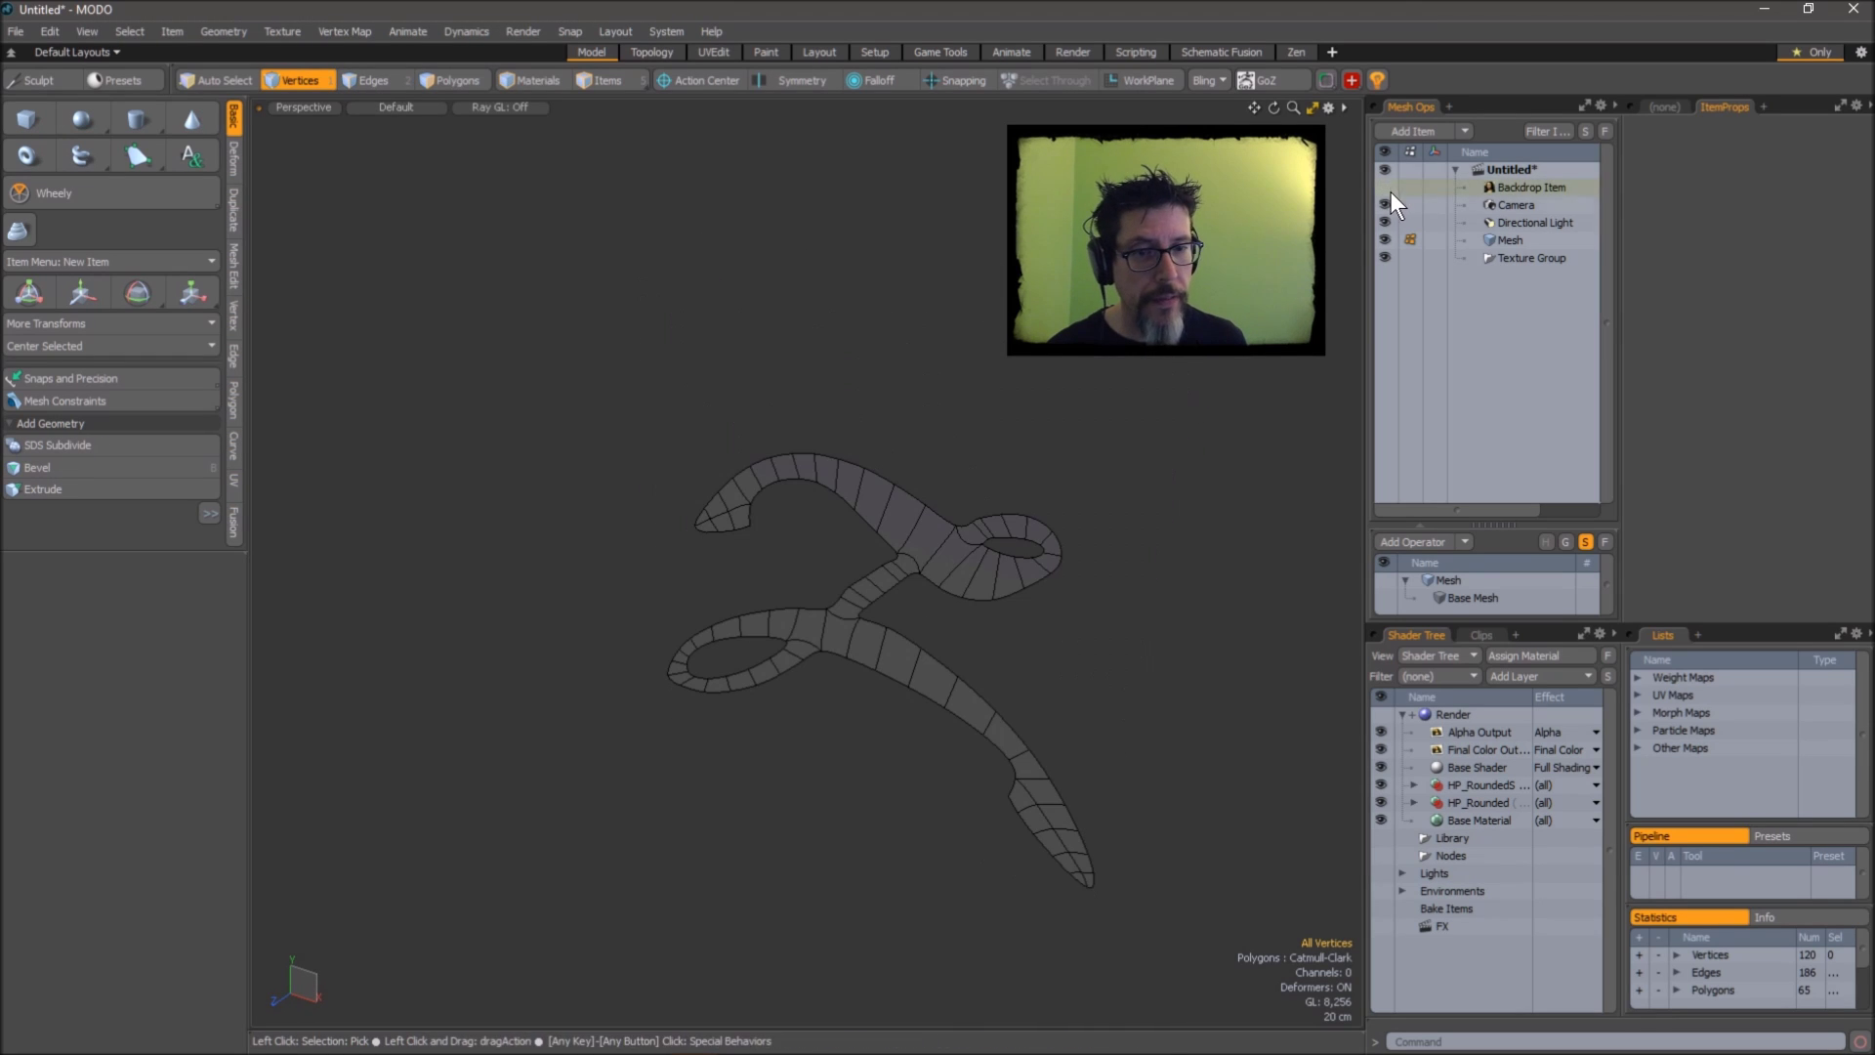
# Select all connected polygons of the flat logo mesh, thicken them into a solid shape with Smooth Shift, and clear the selection.
pyautogui.keyDown('alt'); pyautogui.moveTo(903, 503); pyautogui.dragTo(959, 461); pyautogui.keyUp('alt')
pyautogui.press('5')
pyautogui.press('3')
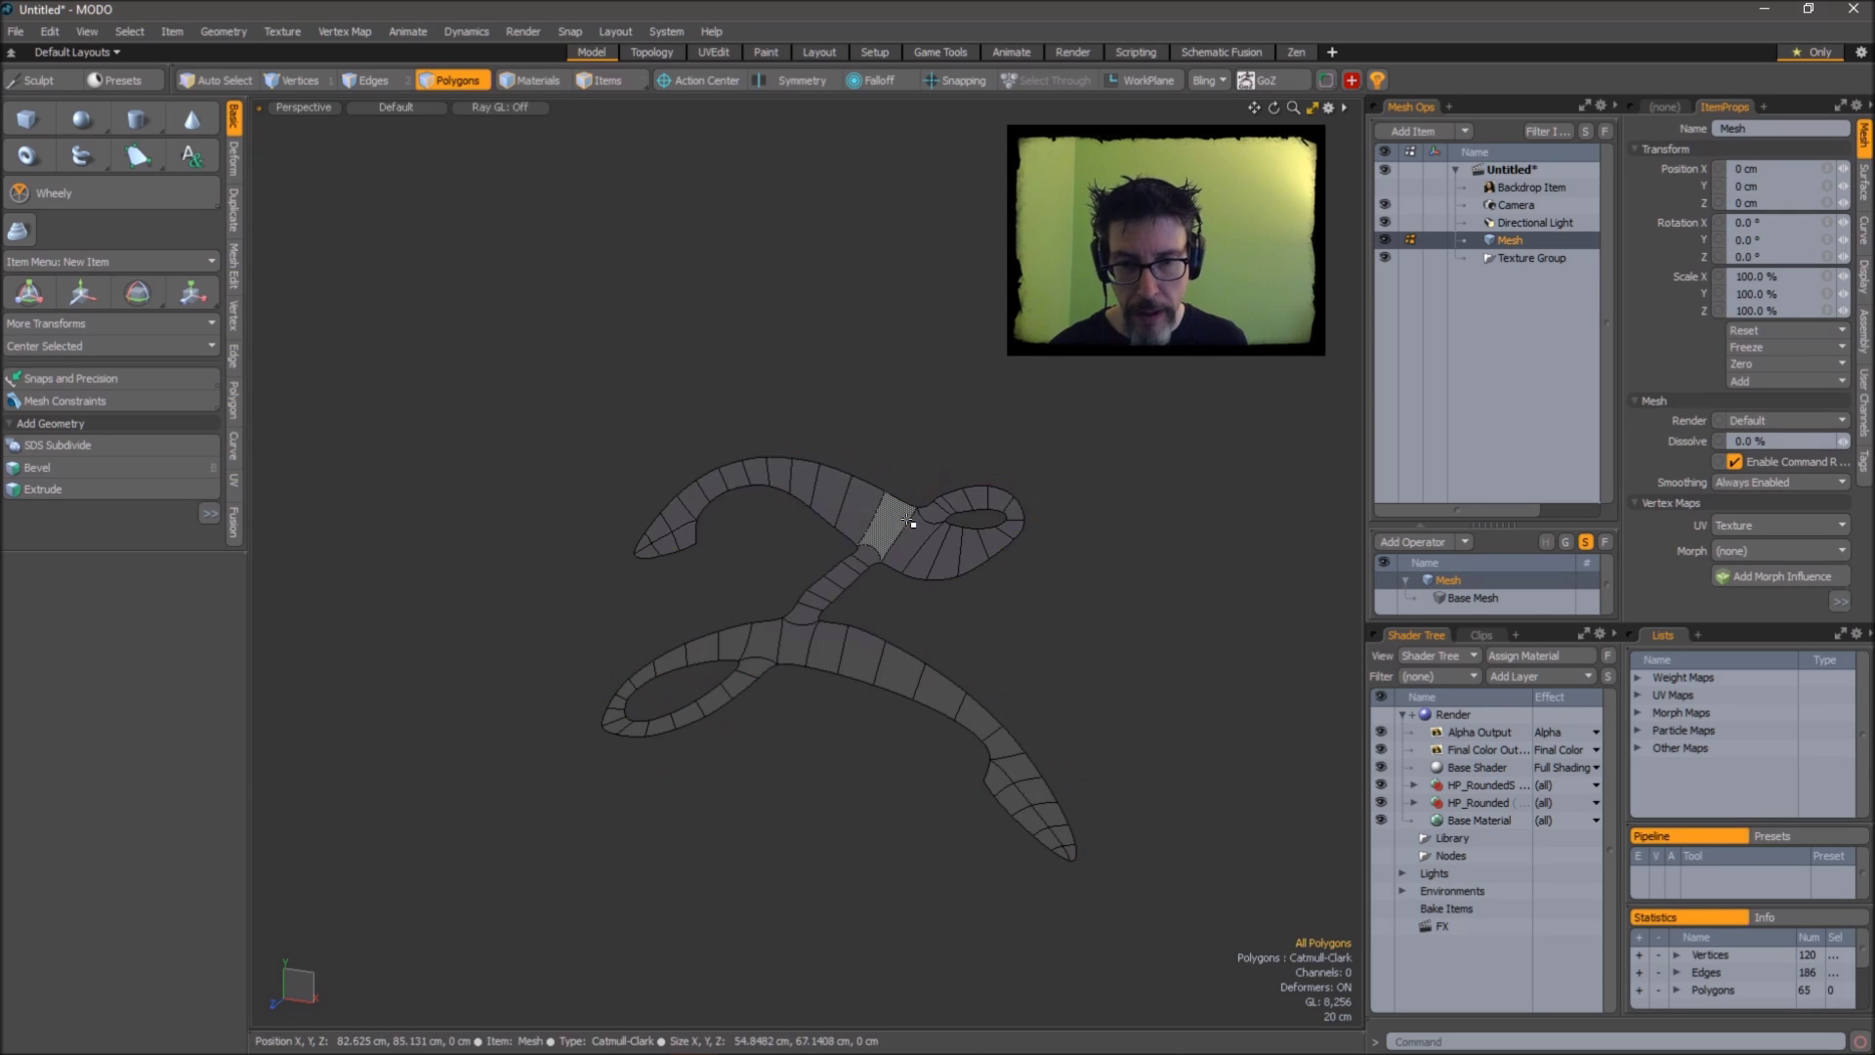
pyautogui.doubleClick(912, 523)
pyautogui.hotkey('shift', 'f')
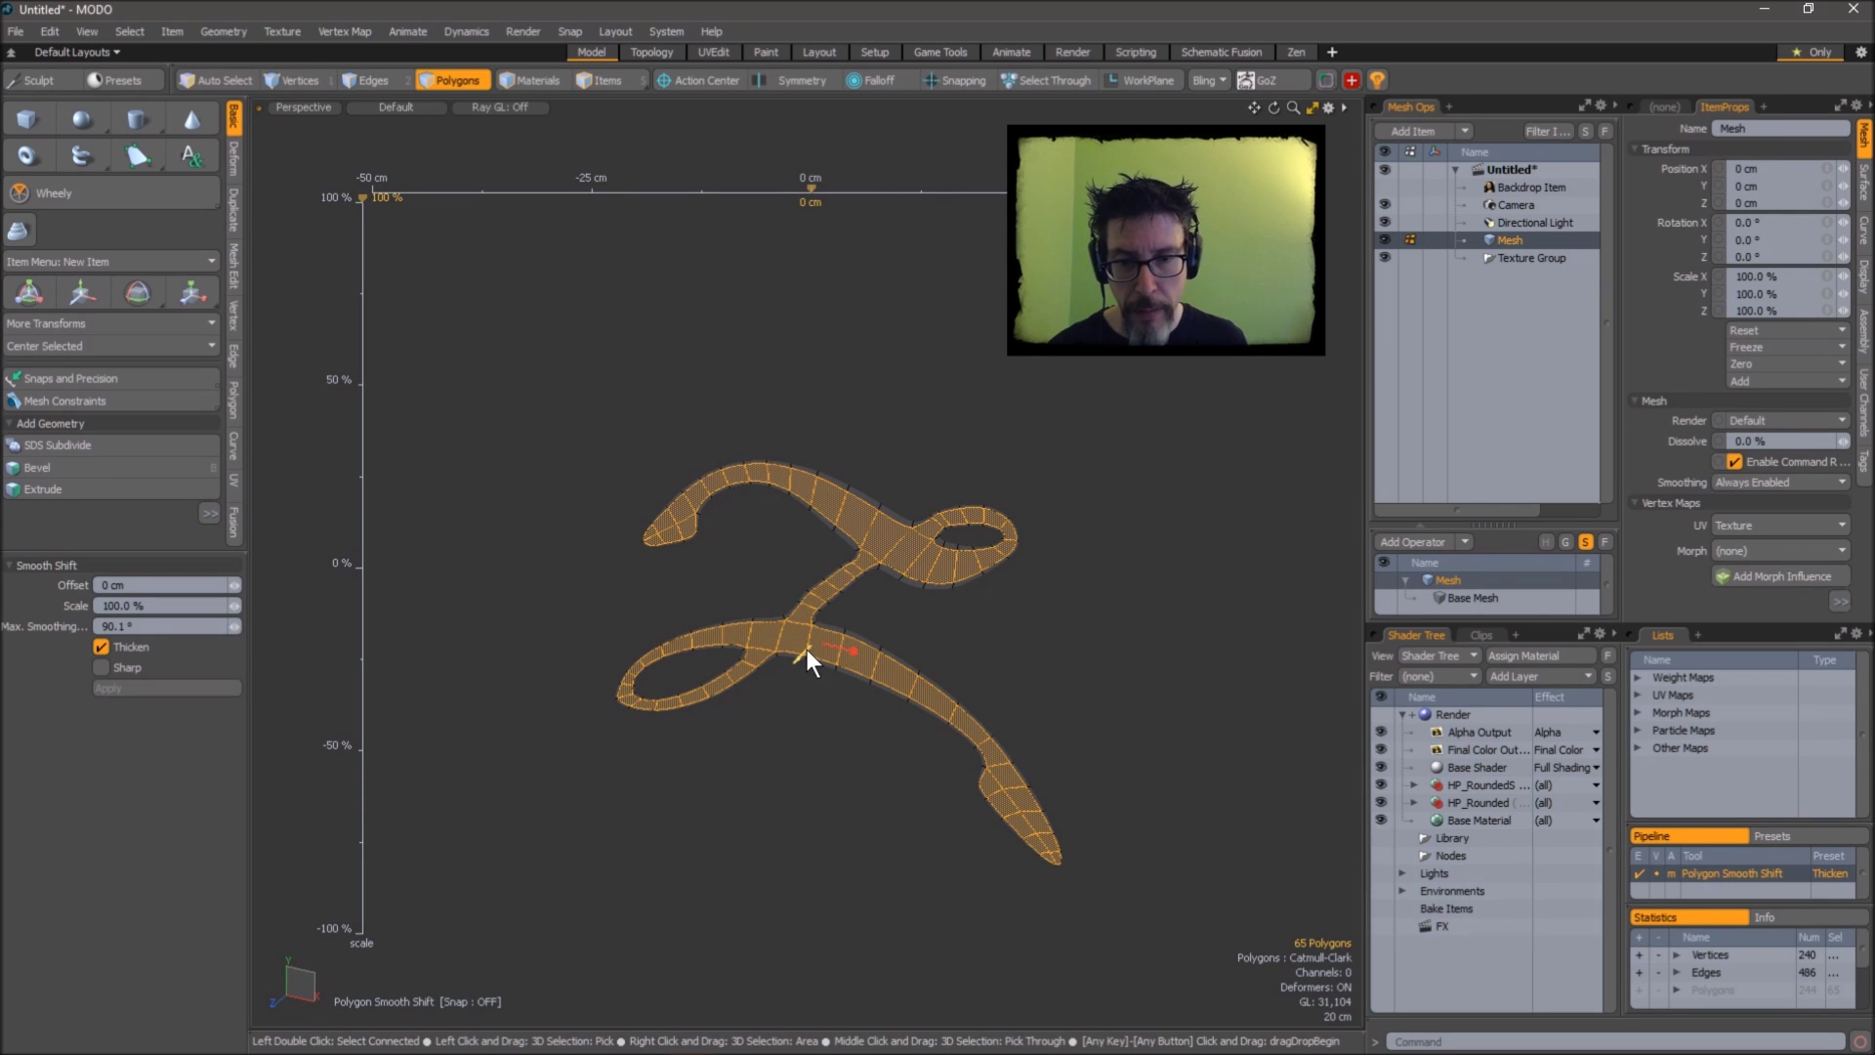
pyautogui.moveTo(805, 651); pyautogui.dragTo(824, 628)
pyautogui.press('Escape')
pyautogui.press('Escape')
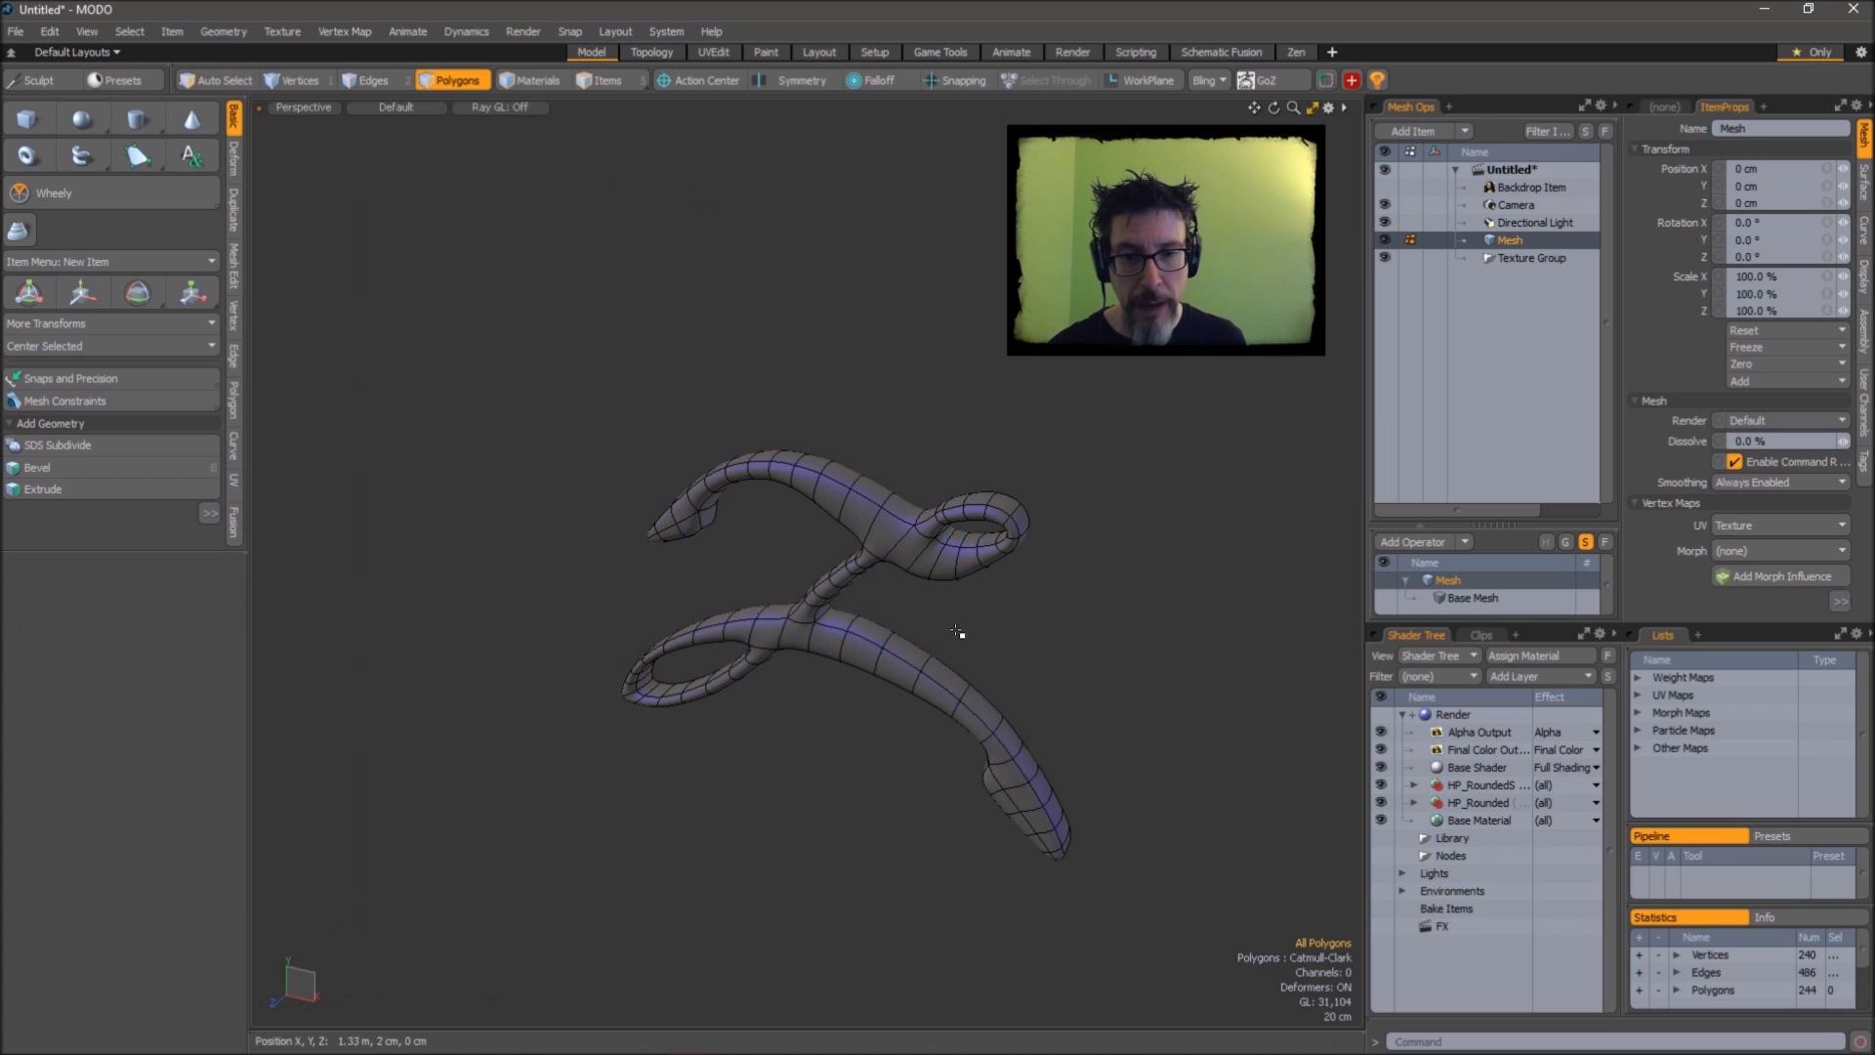
# Select polygon loops on the thickened logo and clear the selection.
pyautogui.keyDown('alt'); pyautogui.moveTo(958, 632); pyautogui.dragTo(1029, 511); pyautogui.keyUp('alt')
pyautogui.click(933, 521)
pyautogui.keyDown('shift'); pyautogui.click(799, 520); pyautogui.keyUp('shift')
pyautogui.press('l')
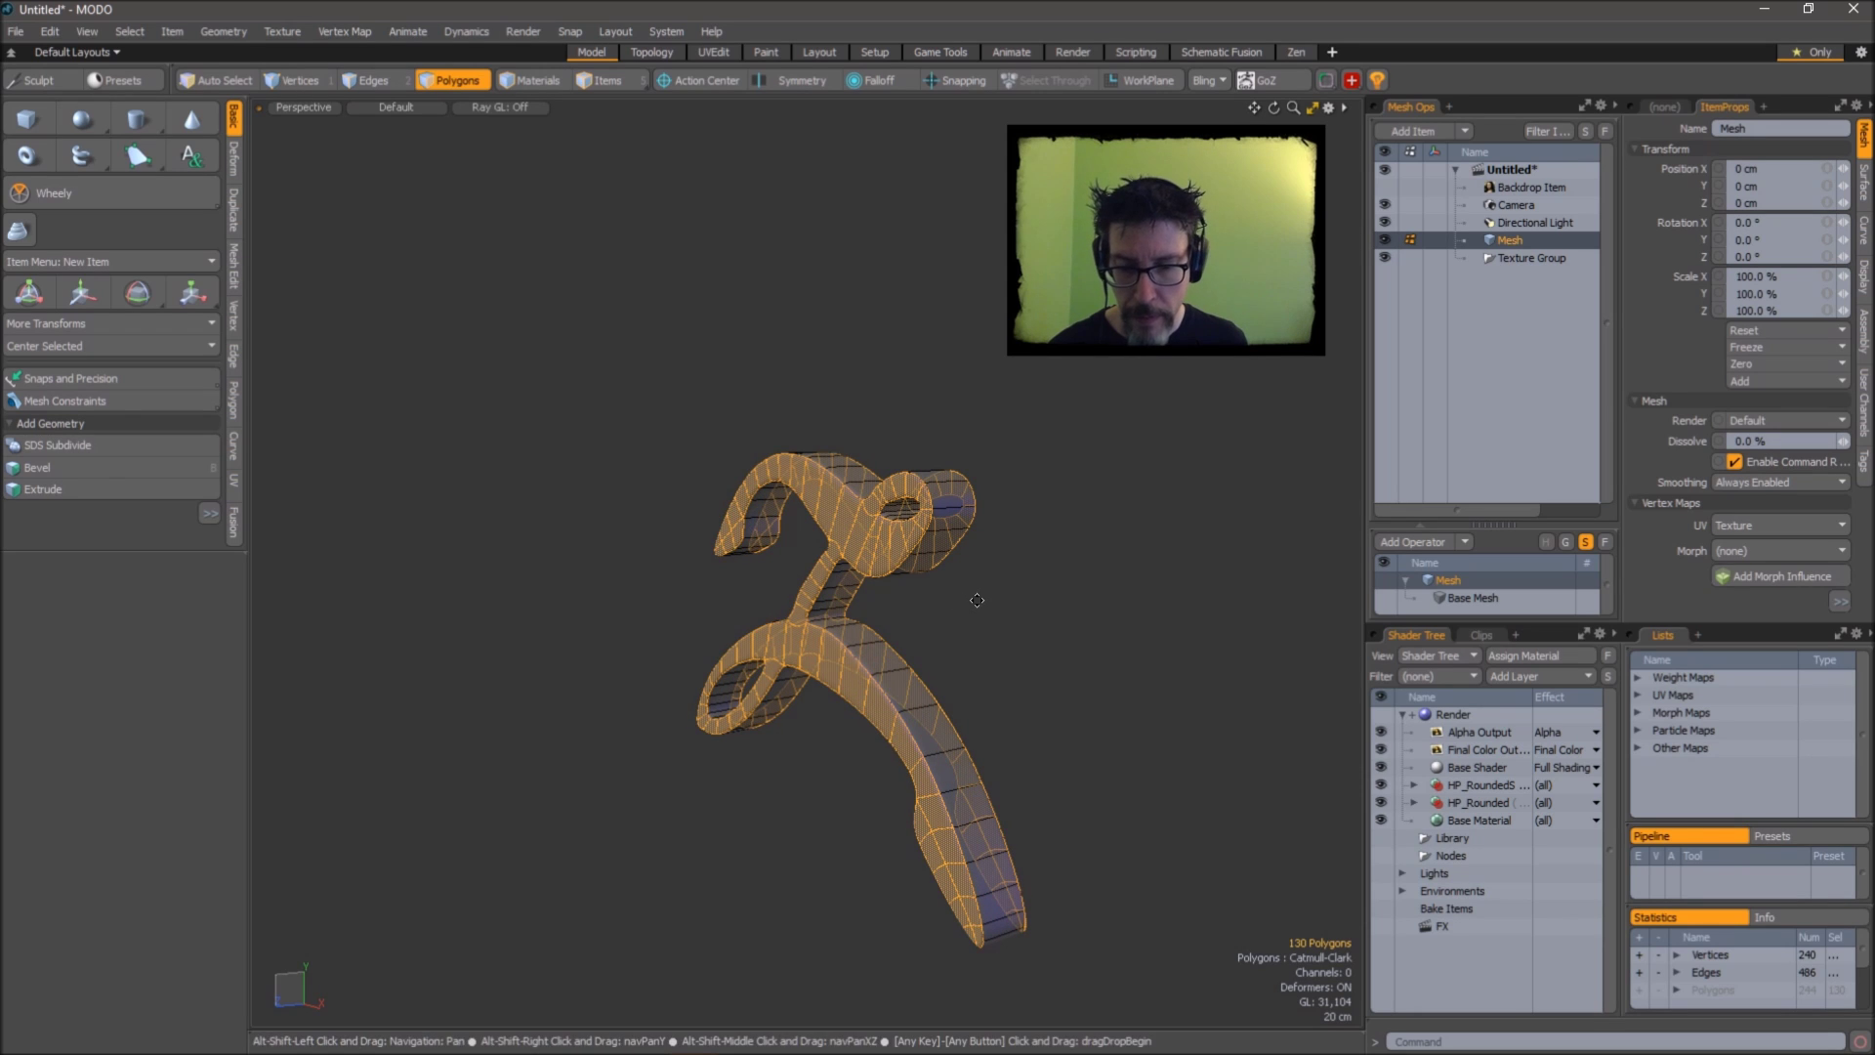
pyautogui.click(979, 599)
# Turn off the wireframe overlay on the thickened logo and switch to edge selection with nothing selected.
pyautogui.press('7')
pyautogui.scroll(2, 942, 576)
pyautogui.moveTo(942, 557)
pyautogui.keyDown('alt'); pyautogui.mouseDown()
pyautogui.moveTo(944, 539)
pyautogui.moveTo(1080, 531)
pyautogui.moveTo(1009, 439)
pyautogui.moveTo(1034, 494)
pyautogui.moveTo(971, 518)
pyautogui.moveTo(1034, 524)
pyautogui.moveTo(892, 495)
pyautogui.moveTo(929, 515)
pyautogui.moveTo(886, 471)
pyautogui.moveTo(850, 484)
pyautogui.moveTo(964, 498)
pyautogui.moveTo(912, 522)
pyautogui.moveTo(963, 557)
pyautogui.mouseUp(); pyautogui.keyUp('alt')
pyautogui.press('2')
pyautogui.click(955, 502)
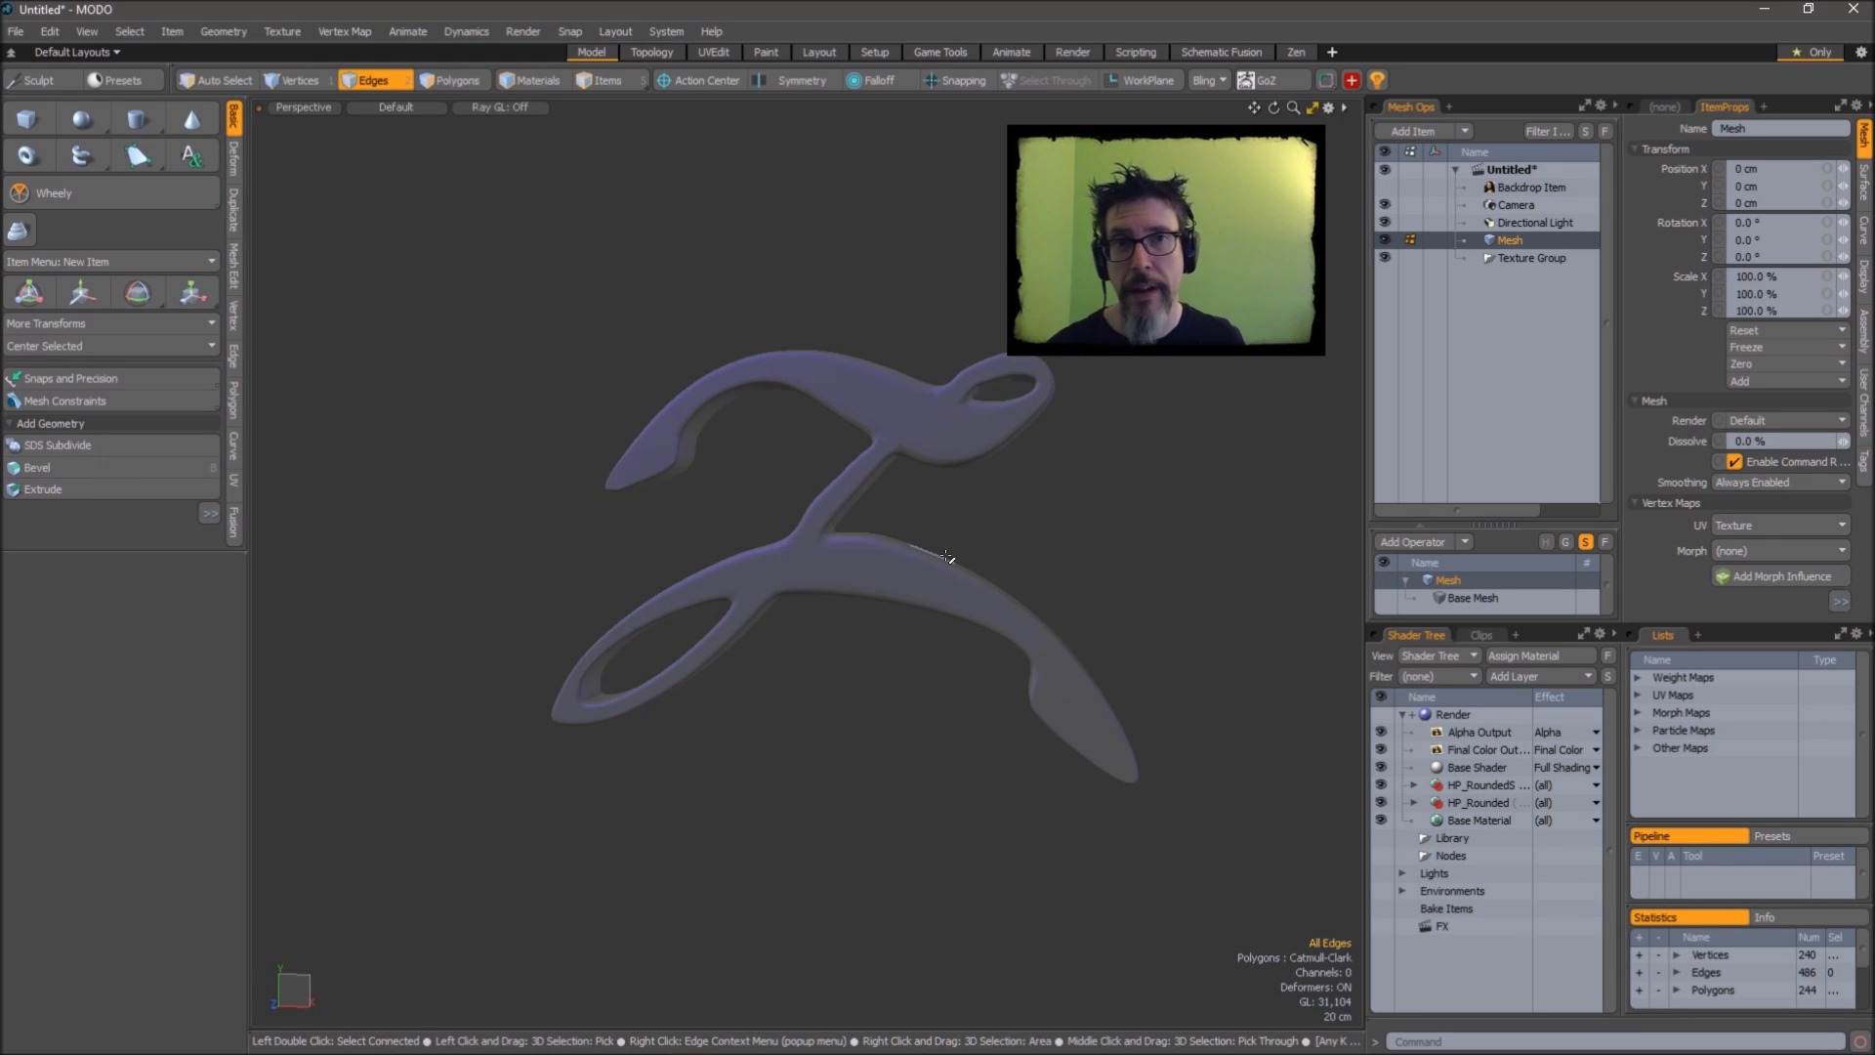